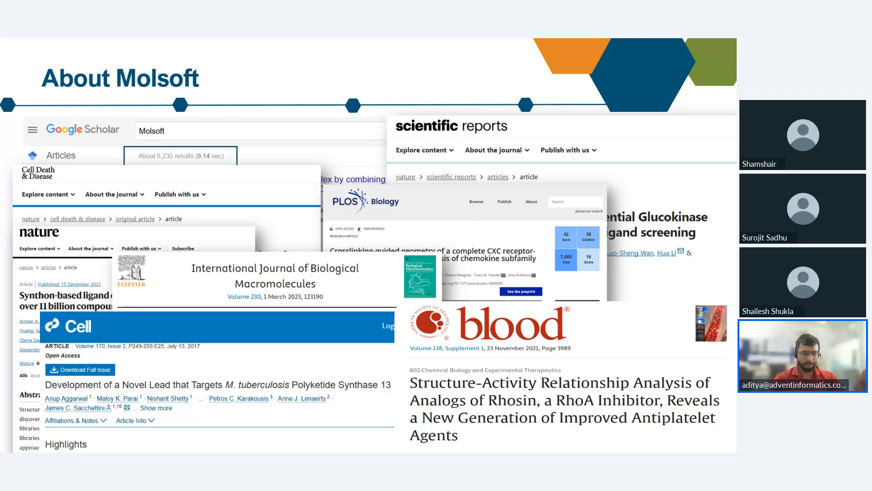
Switch to the Molsoft ICM session that has 4r6e.icb open
key(super)
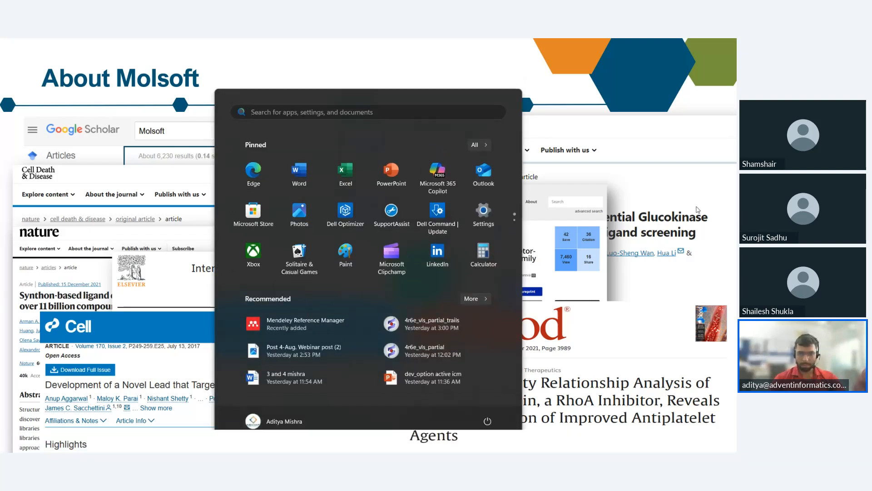
key(super)
key(super)
mouse_move(508, 449)
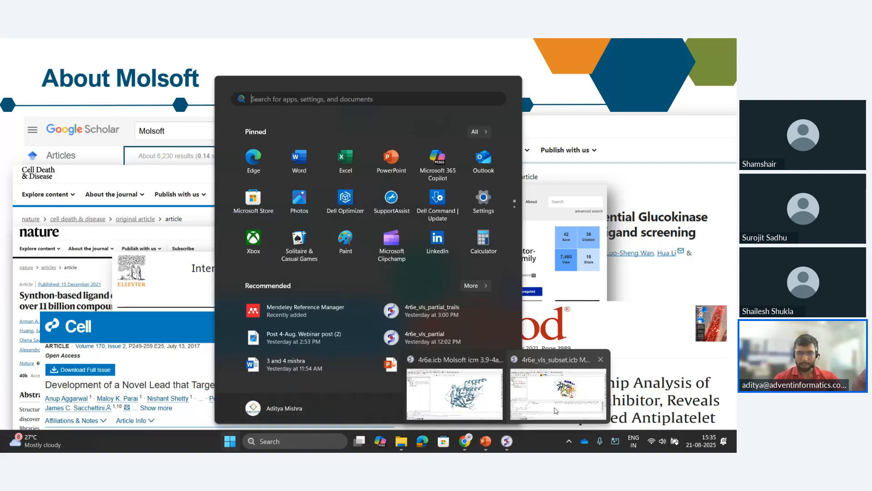
click(555, 407)
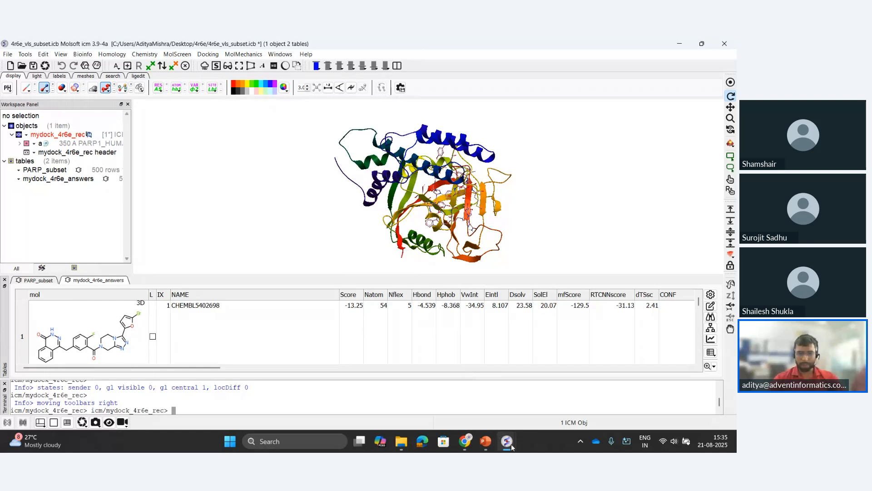
mouse_move(505, 440)
click(452, 409)
Examine the 4r6e protein structure from several angles and check the 2D structure of its ligand a3jd
drag(615, 236, 417, 236)
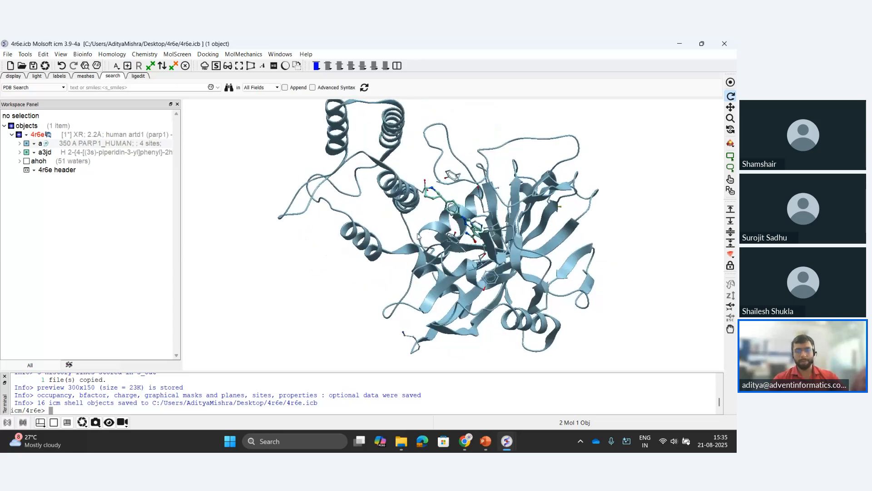
drag(469, 223, 500, 251)
scroll(500, 250, up, 3)
scroll(509, 249, down, 3)
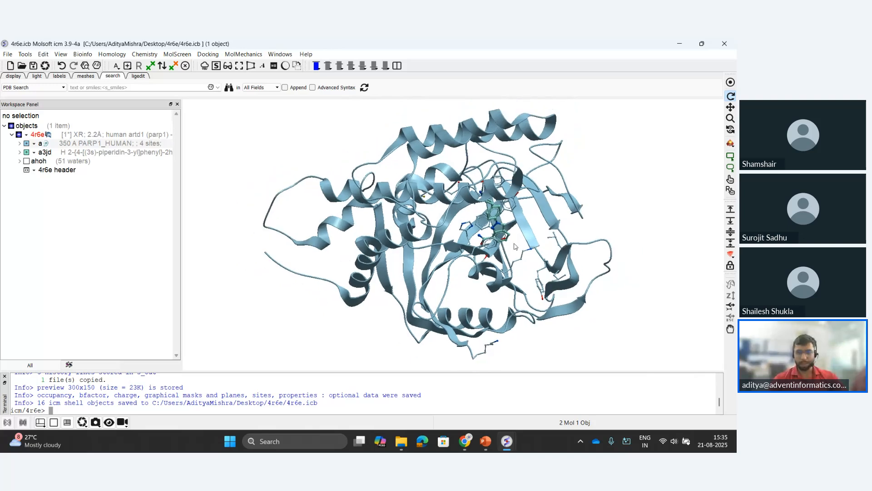
drag(505, 219, 494, 220)
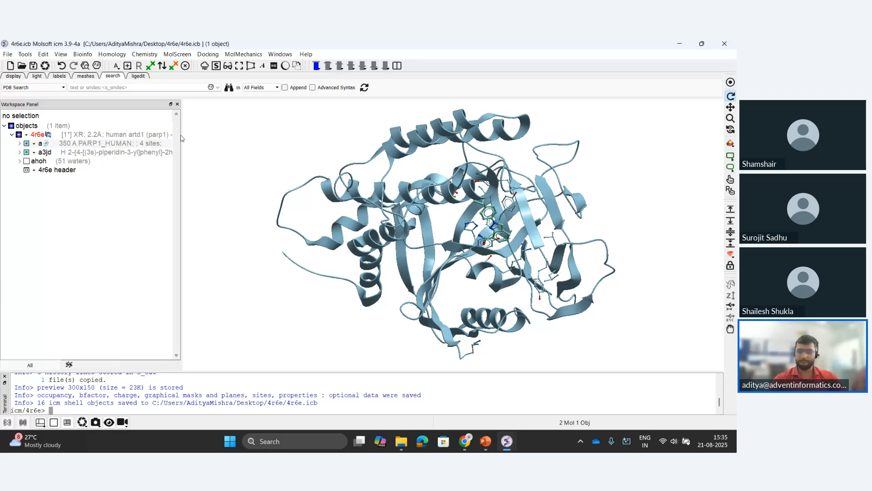
mouse_move(181, 134)
mouse_down()
mouse_move(192, 137)
mouse_move(182, 141)
mouse_up()
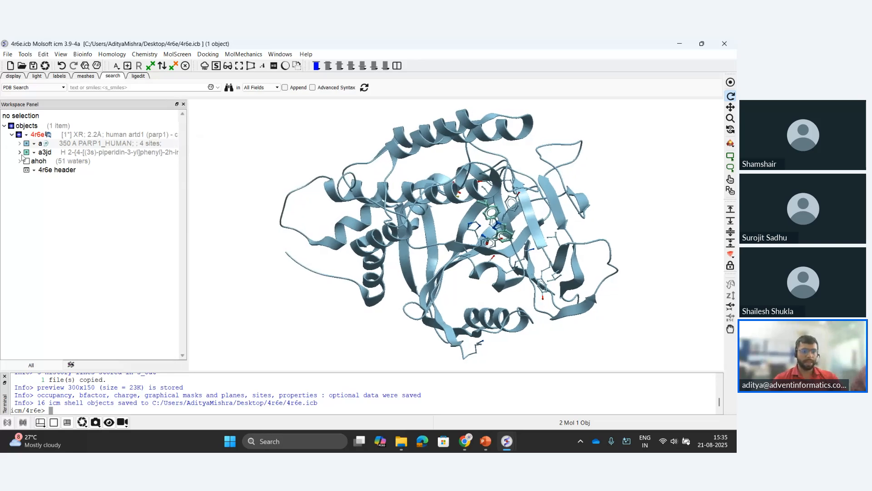
click(19, 153)
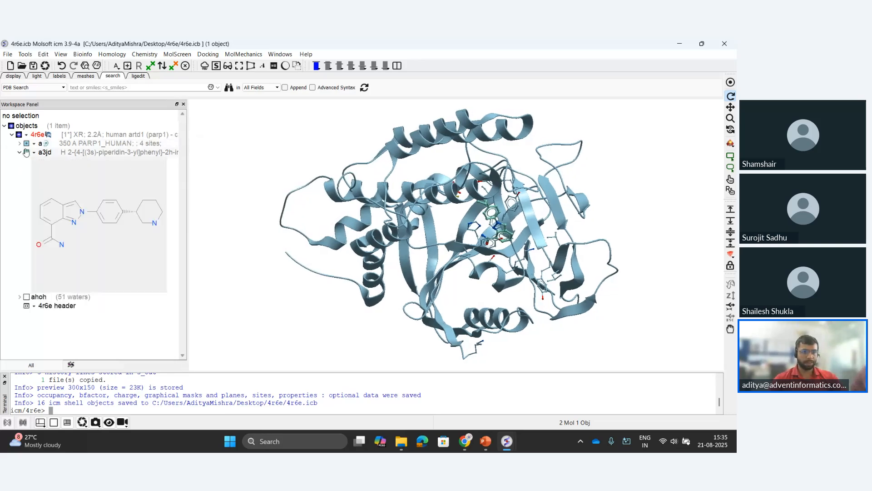
click(19, 152)
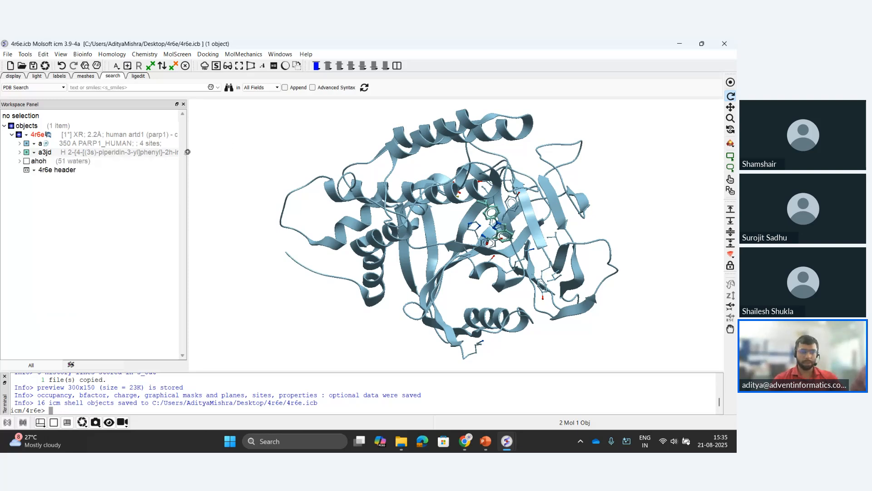
drag(187, 153, 160, 153)
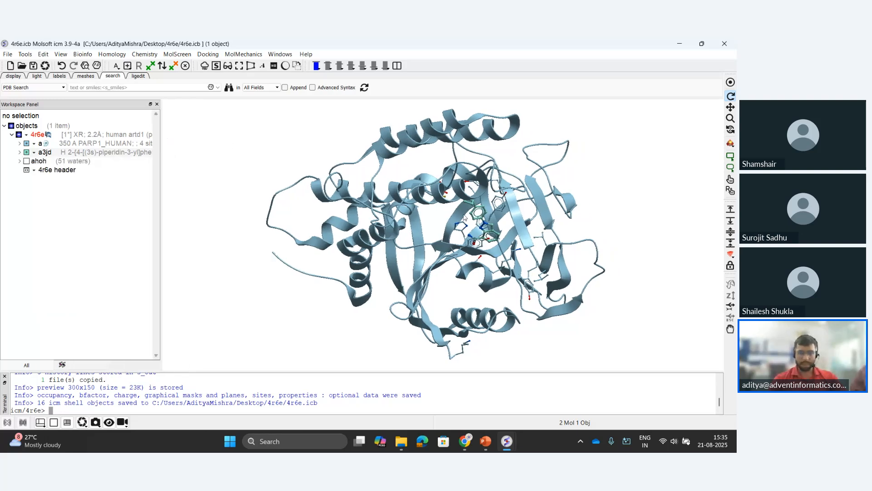
Convert 4r6e to an ICM object, replacing the original, keeping tight waters, not hiding missing sidechains, predicting ligand formal charges and optimizing the ligand tautomer
right_click(79, 135)
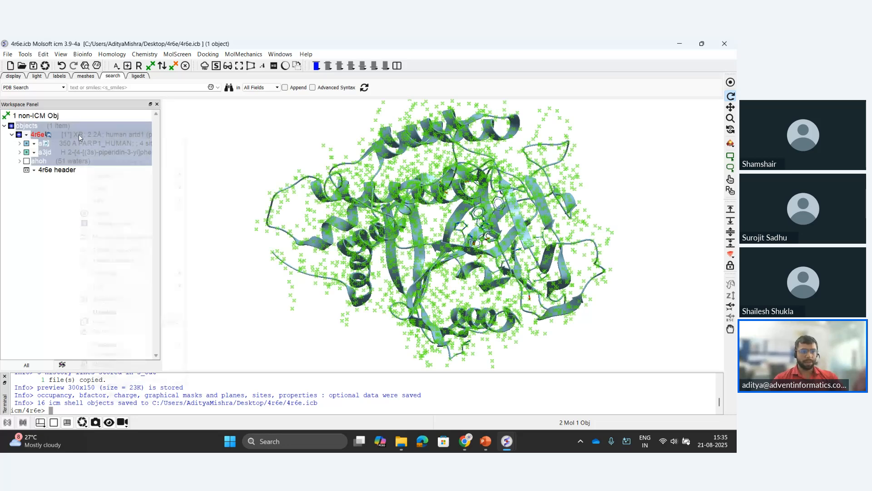
click(109, 153)
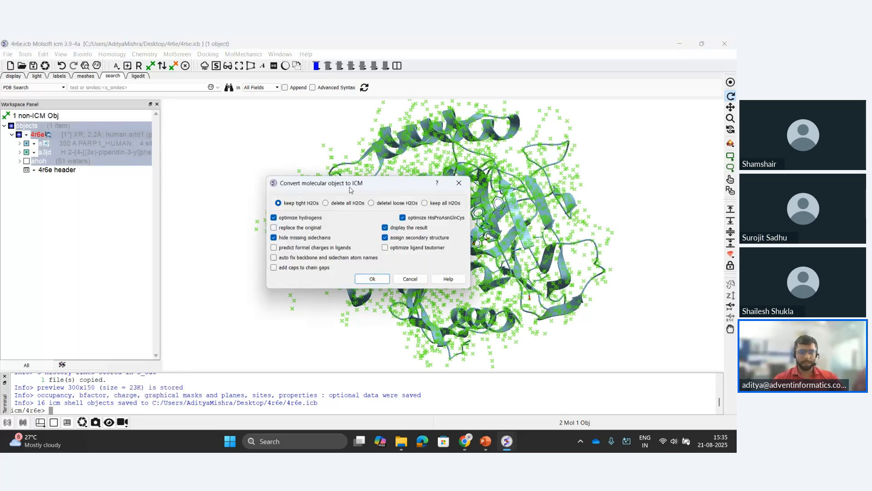
drag(348, 186, 333, 163)
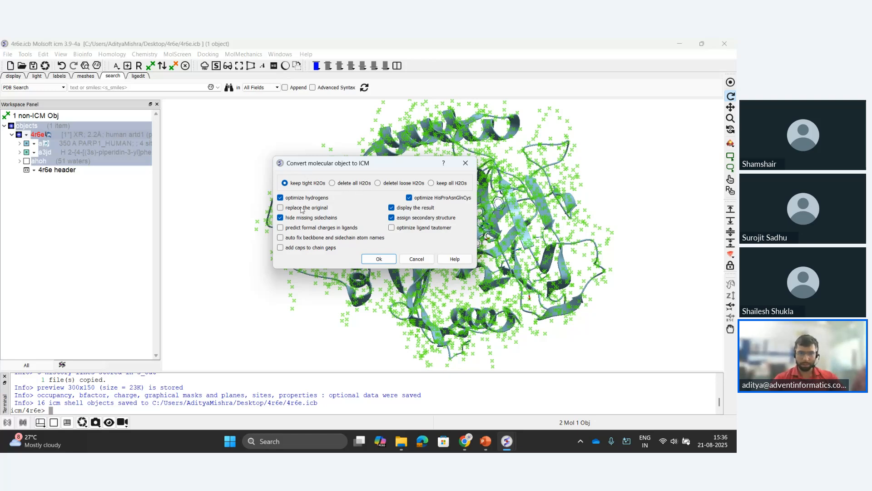
click(281, 207)
click(281, 217)
click(281, 227)
click(392, 227)
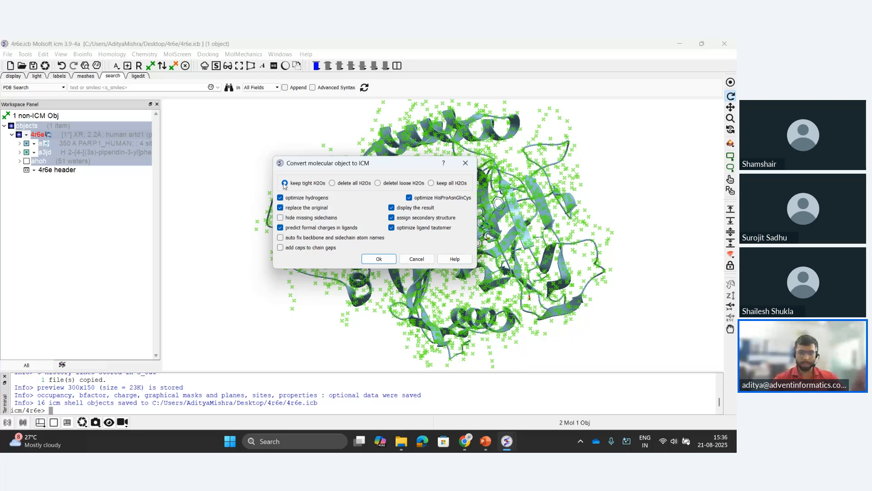
click(375, 258)
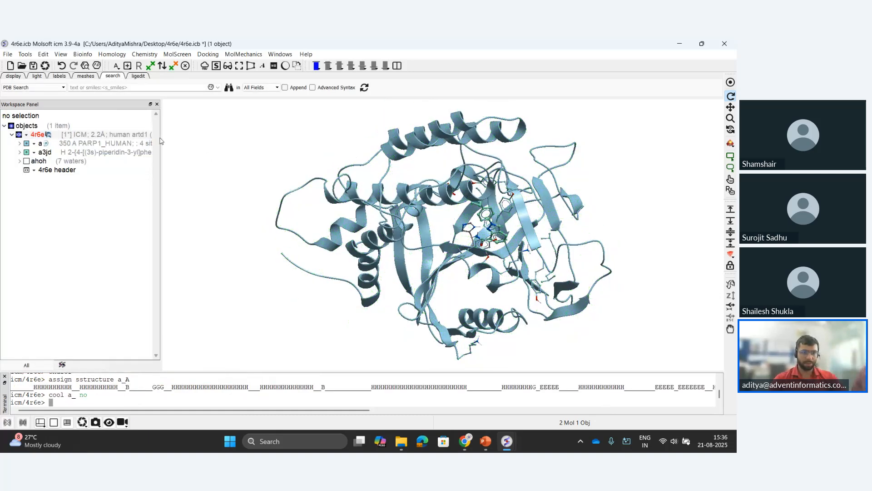
Center the view on ligand a3jd and display its ligand pocket interactions
click(66, 154)
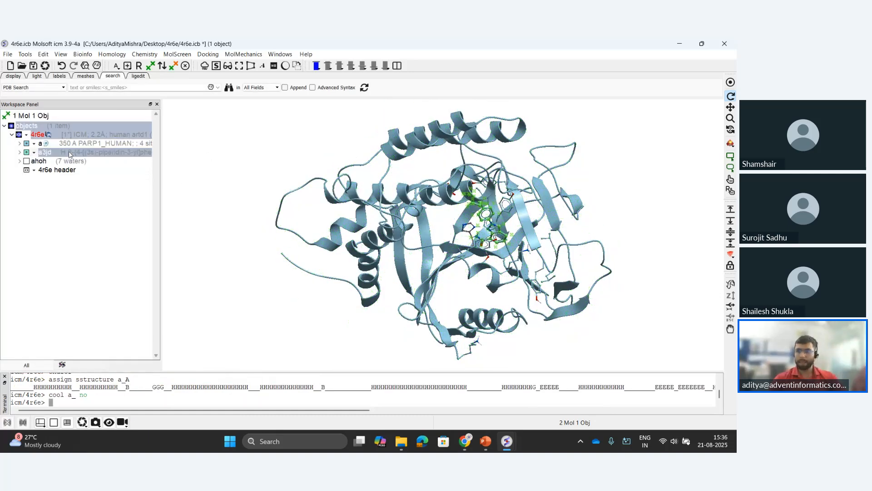
click(731, 83)
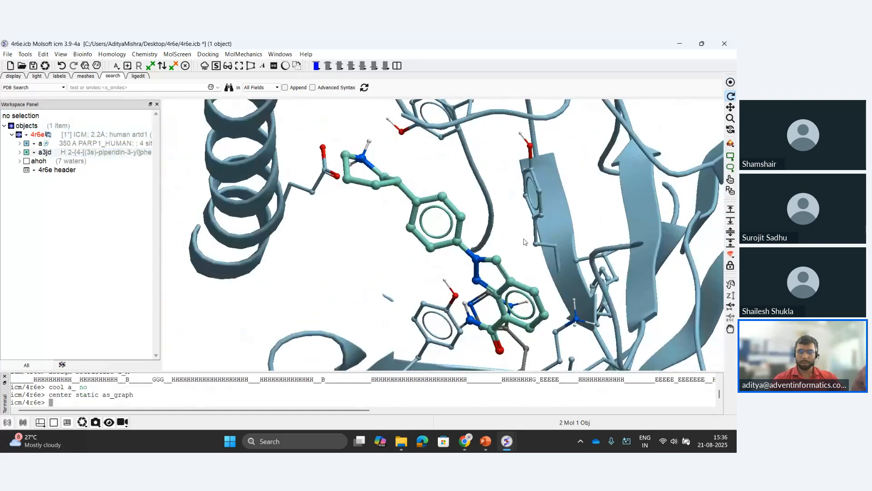
drag(523, 240, 535, 266)
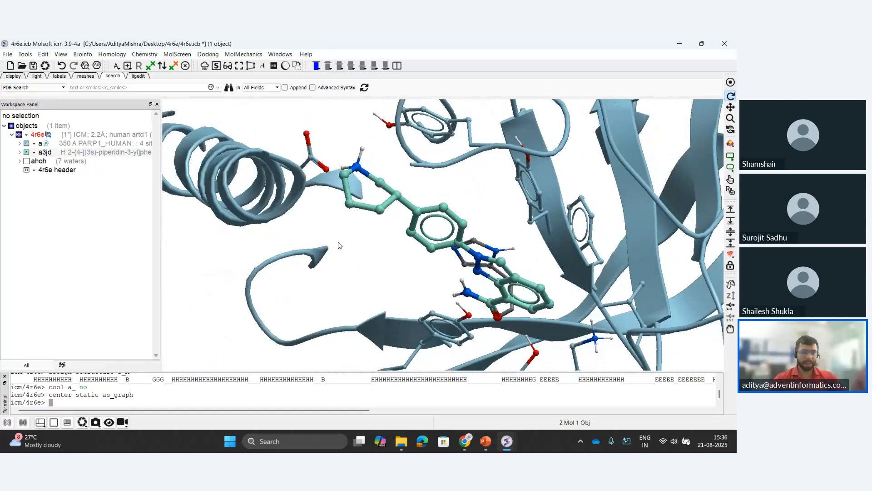
right_click(64, 155)
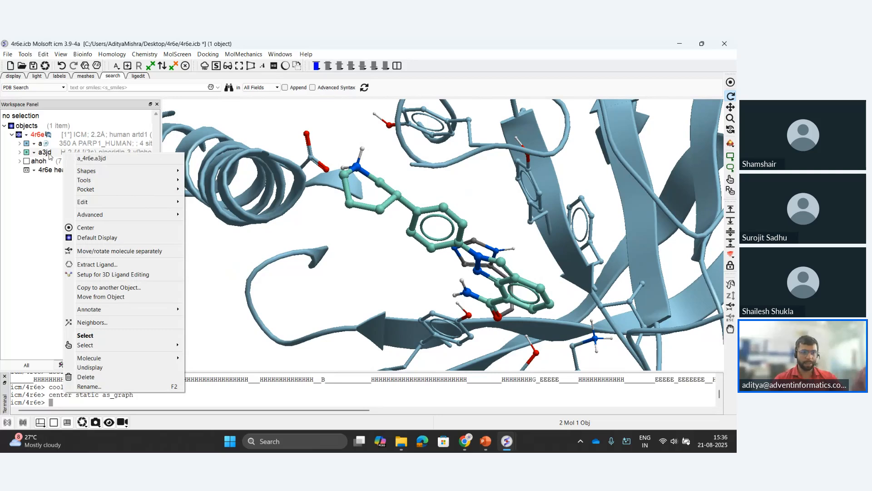
mouse_move(98, 192)
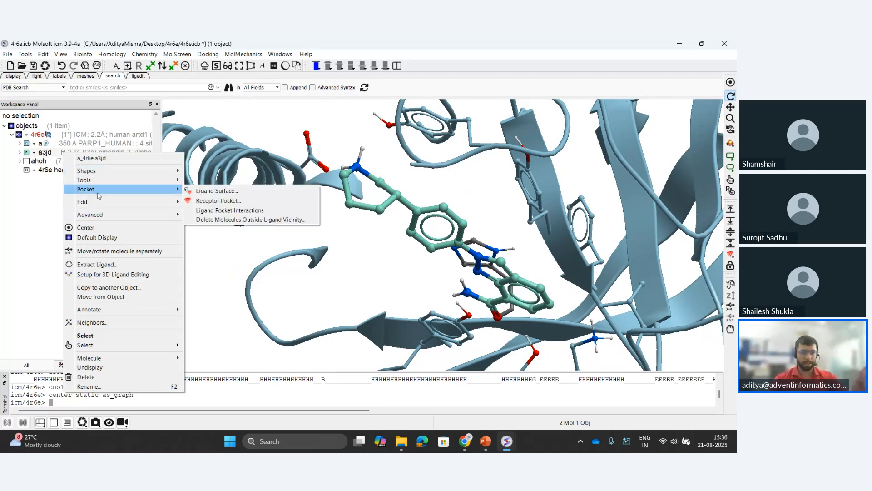
click(234, 211)
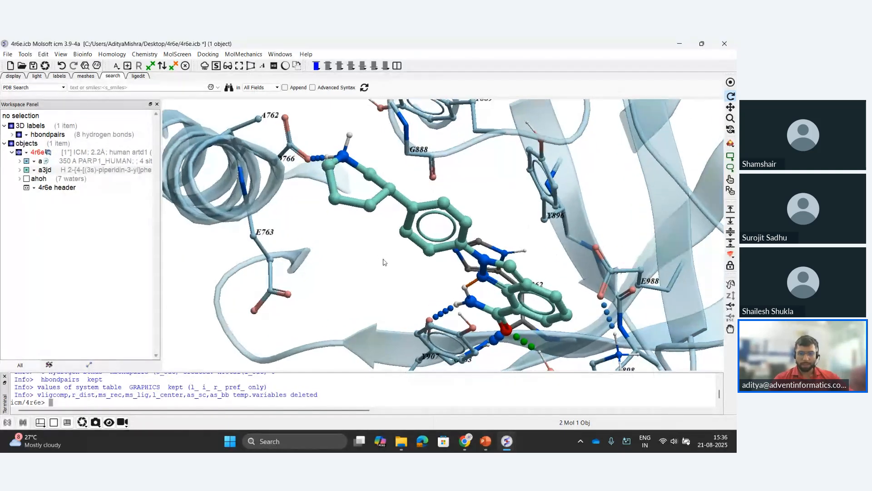
Display the pi-pi and pi-cation interactions in the binding pocket and inspect them around ligand a3jd
drag(383, 262, 326, 253)
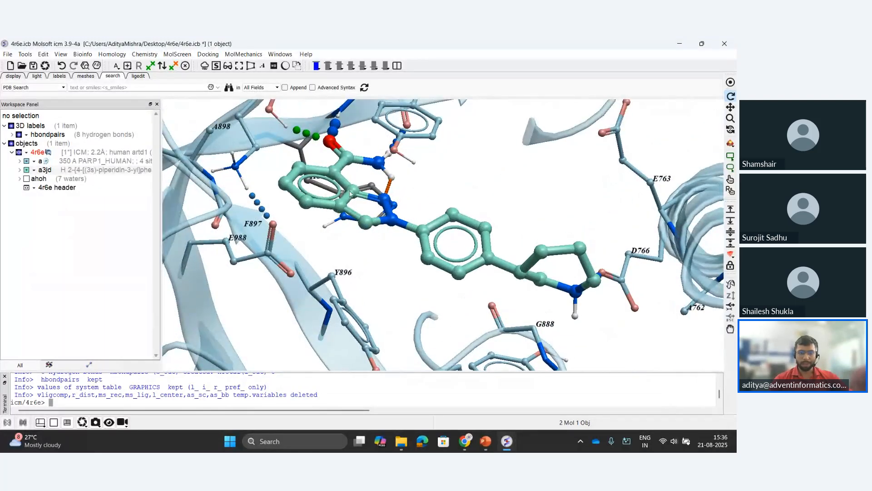
drag(350, 194, 402, 235)
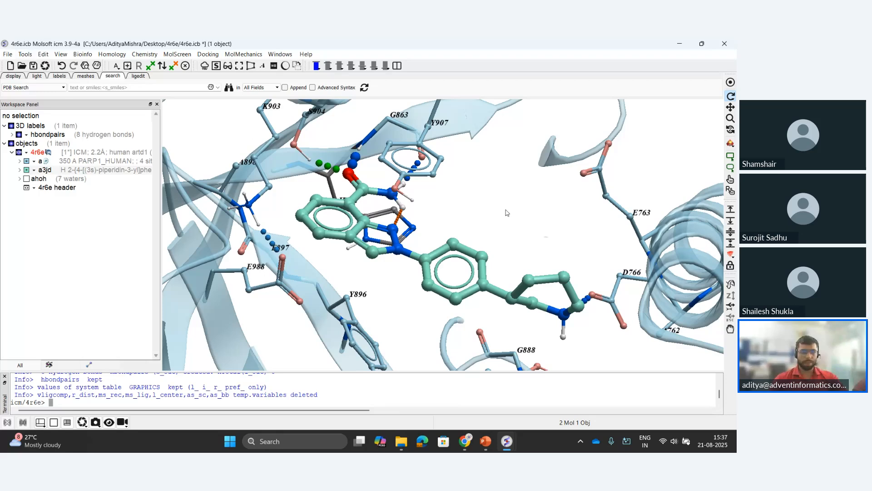
drag(508, 213, 276, 173)
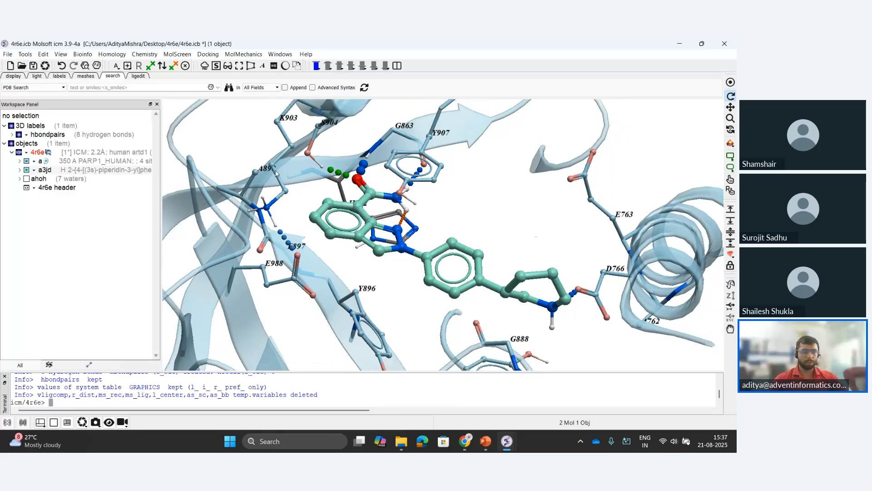
click(14, 76)
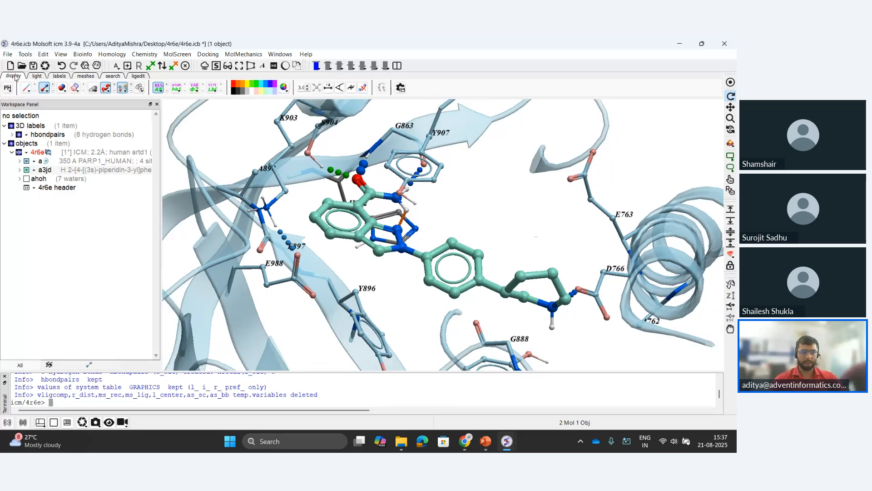
click(141, 88)
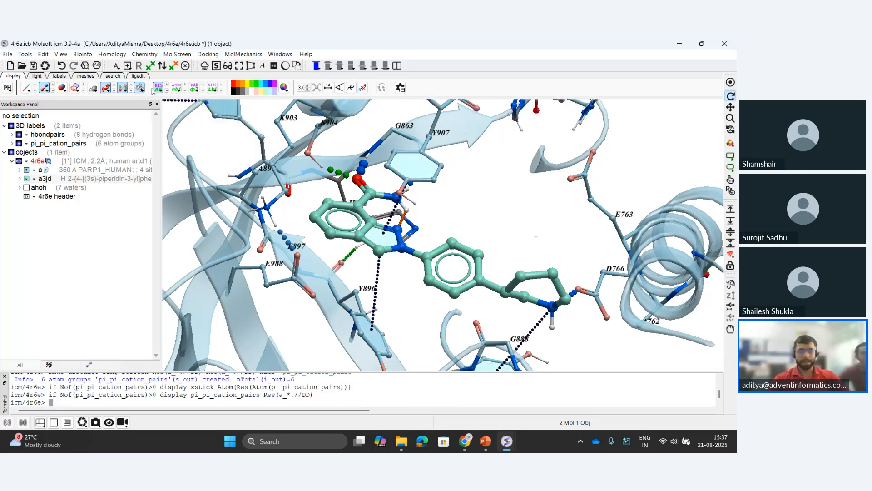
mouse_move(457, 217)
mouse_down()
mouse_move(466, 214)
mouse_move(466, 230)
mouse_up()
scroll(451, 215, down, 1)
scroll(466, 230, up, 4)
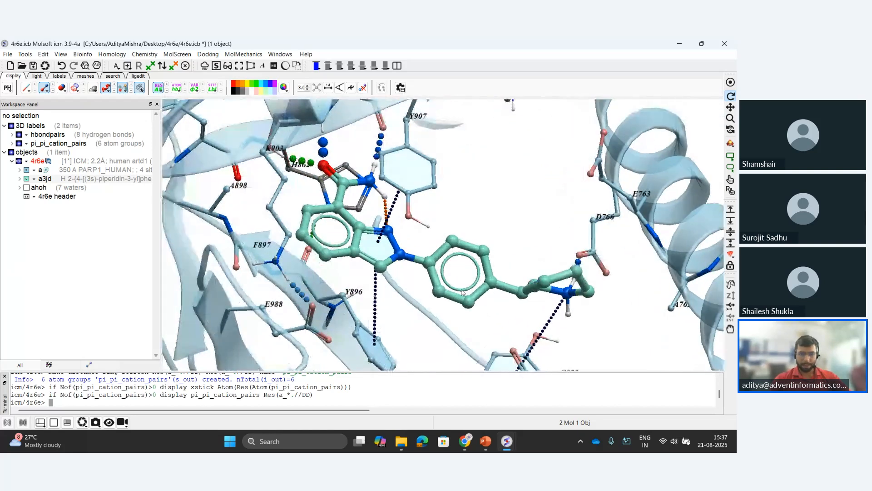
Extract ligand a3jd as a 2D drawing into a chemical table and enlarge the table area to show the full structure
right_click(67, 182)
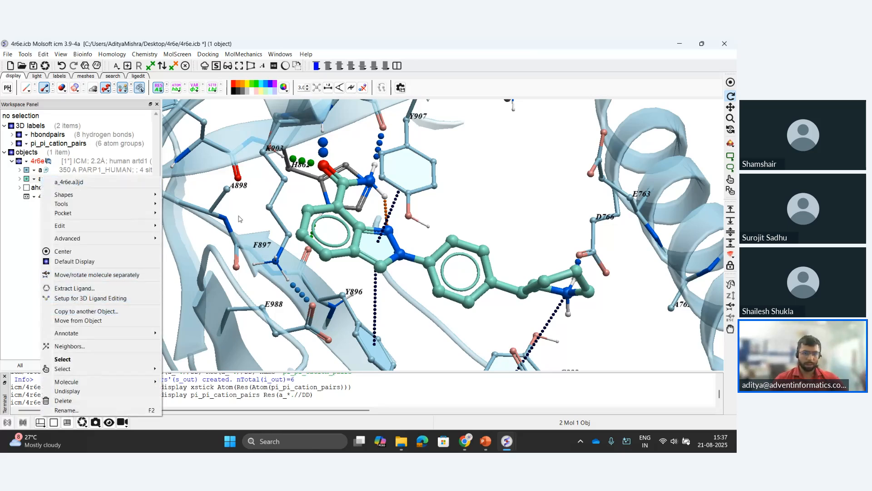
click(72, 288)
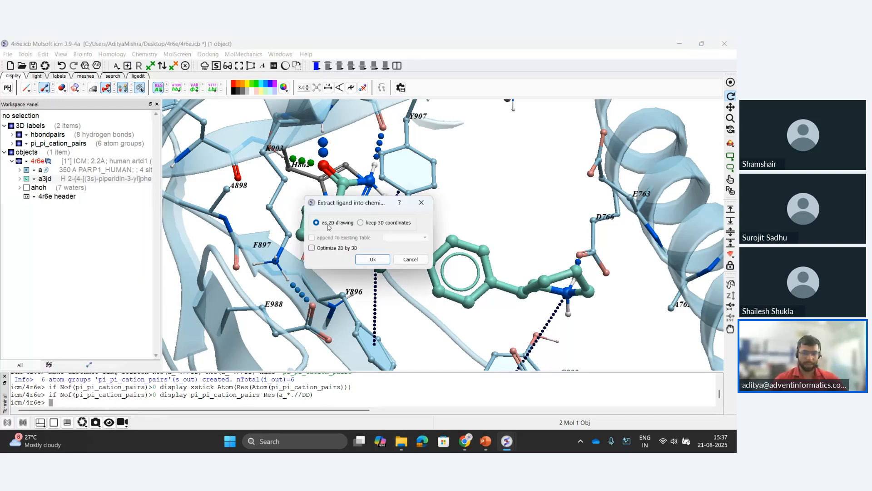
click(372, 259)
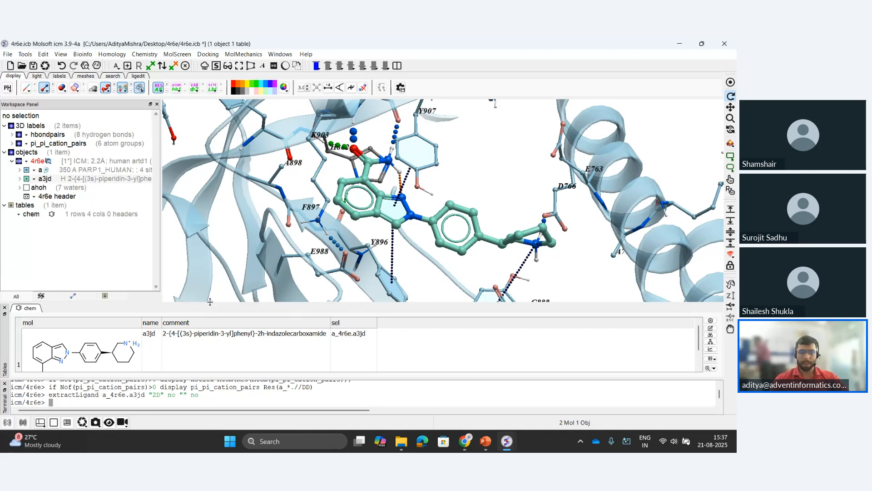
drag(210, 302, 210, 280)
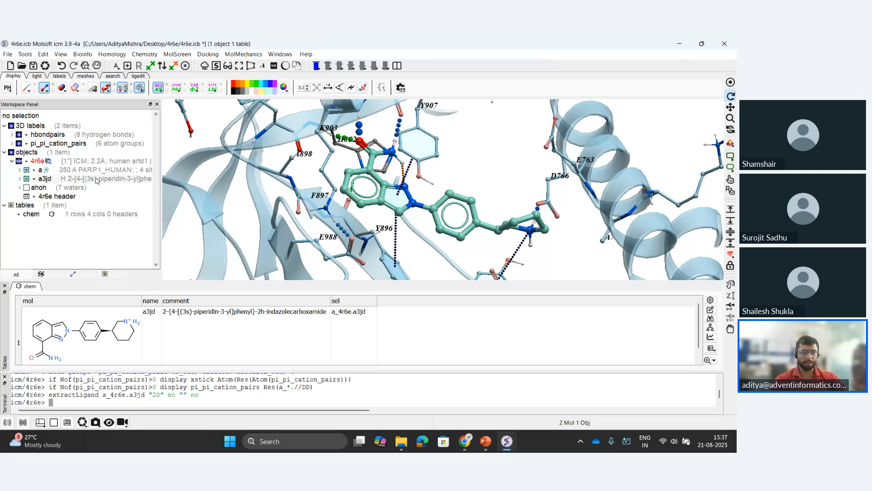
Create a ligand 2D diagram of a3jd with auto-detect off, receptor a_4r6e, residue label style Ala 5 and a contacts table
right_click(72, 180)
mouse_move(100, 207)
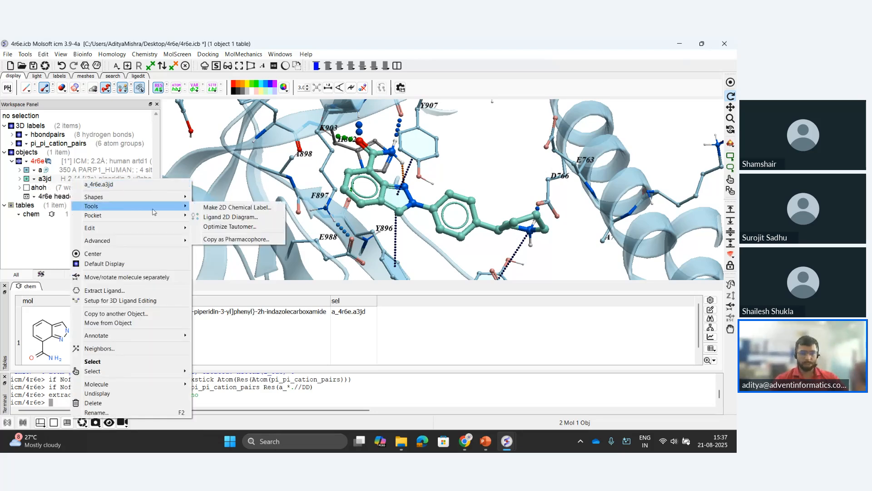
click(231, 217)
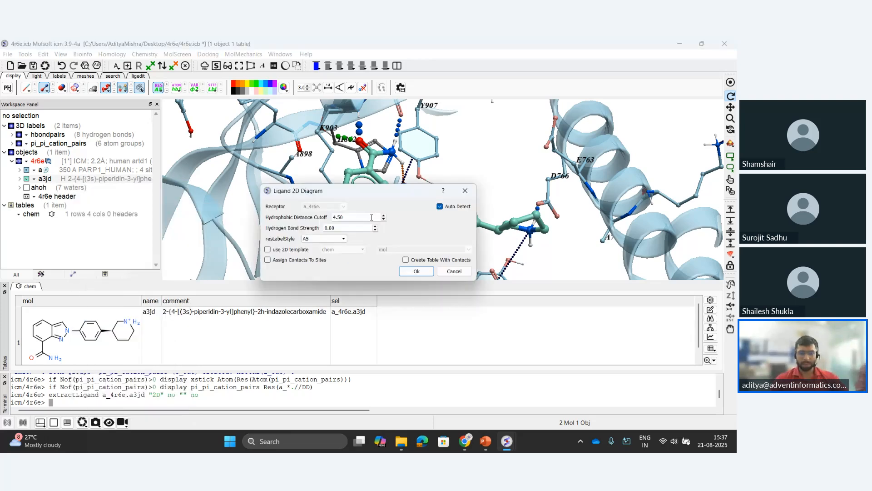
click(439, 207)
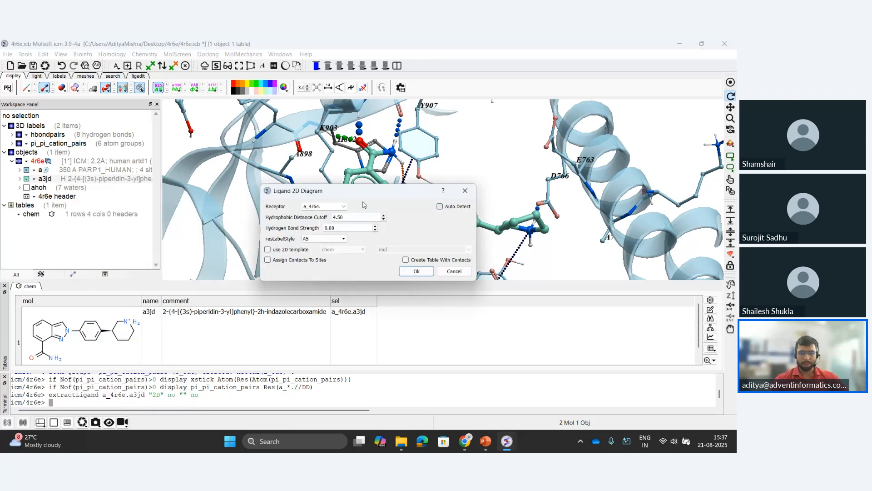
click(345, 208)
click(319, 213)
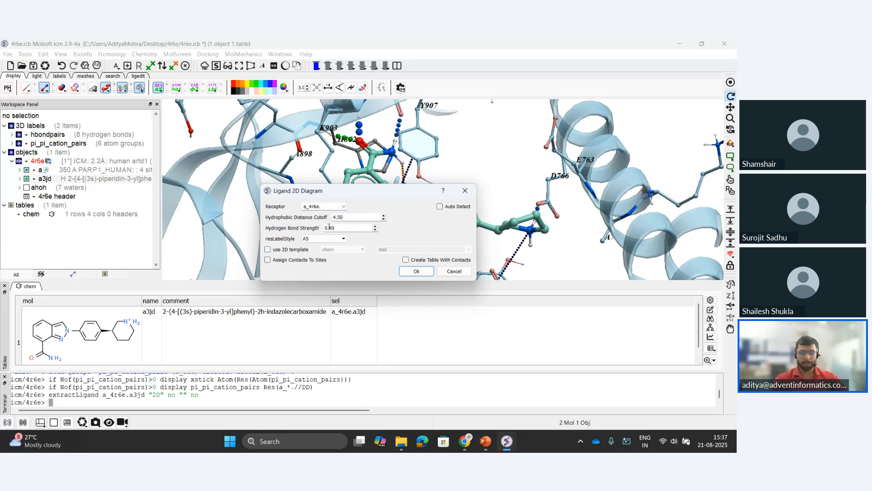
click(323, 238)
click(320, 253)
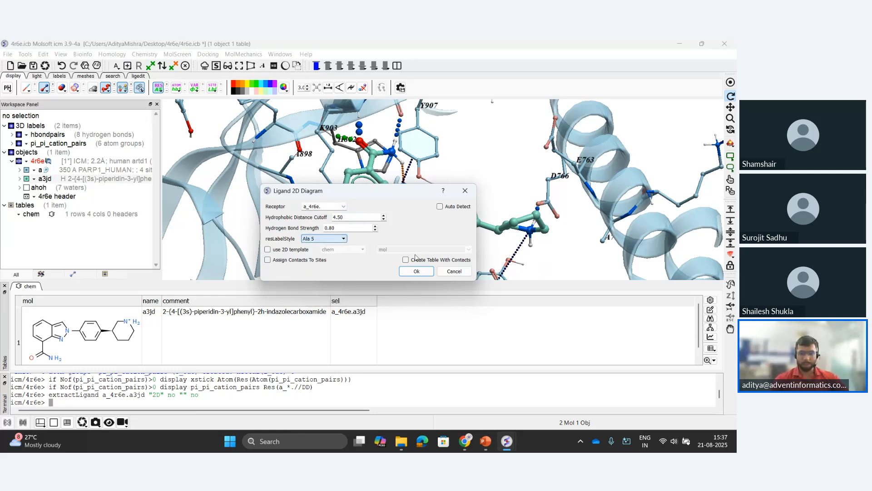
click(414, 259)
click(416, 271)
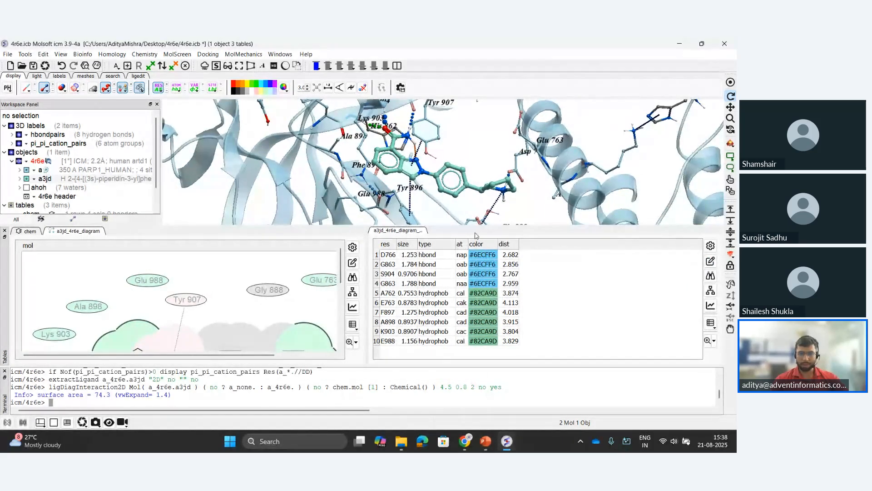
Enlarge the 3D view area, enable perspective and examine the labelled pocket interactions around ligand a3jd
drag(466, 255, 464, 303)
scroll(452, 186, down, 2)
scroll(452, 186, up, 3)
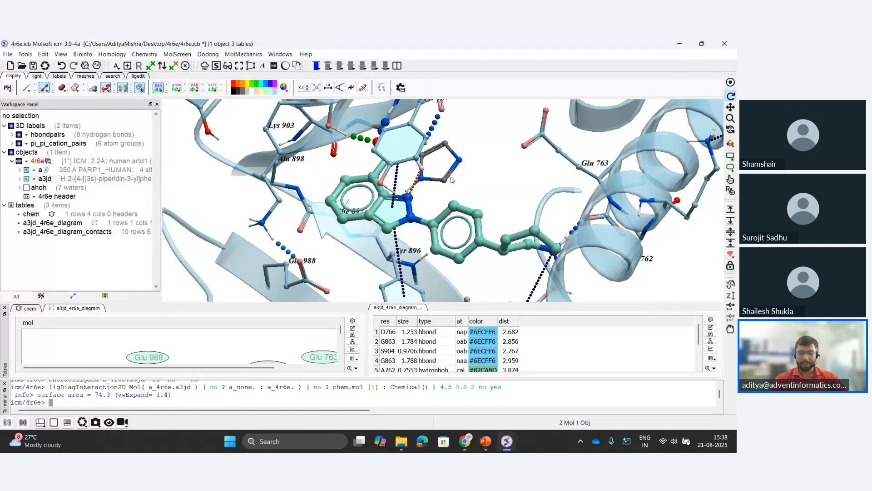
drag(451, 180, 460, 174)
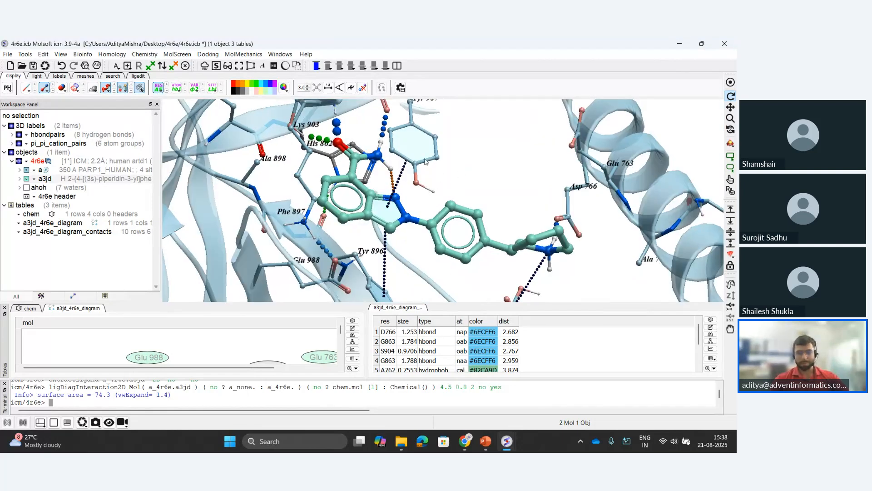
drag(479, 183, 483, 178)
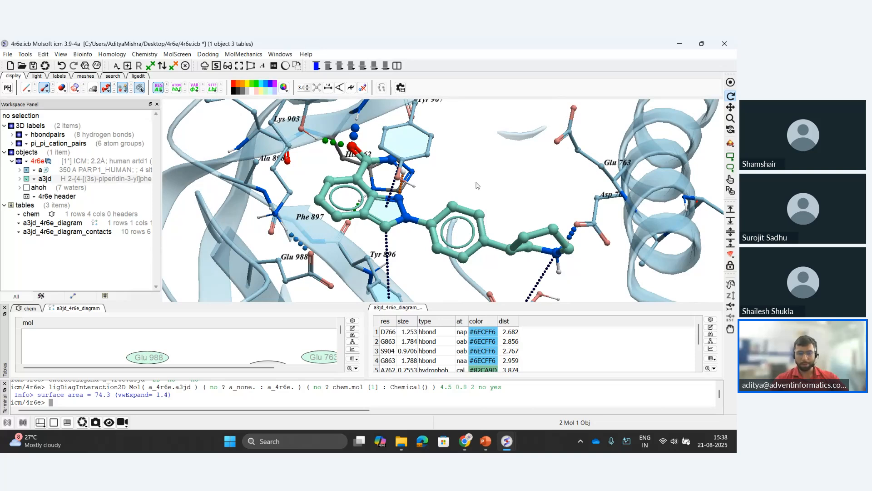
drag(472, 183, 478, 186)
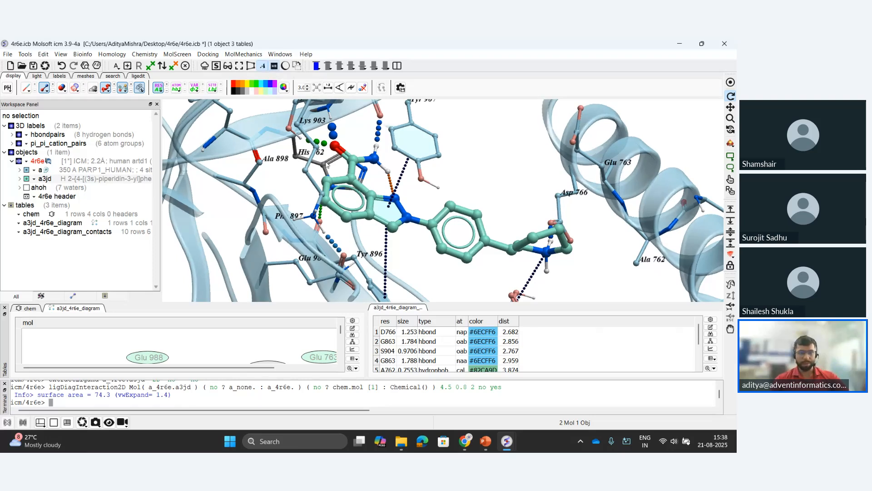
click(250, 66)
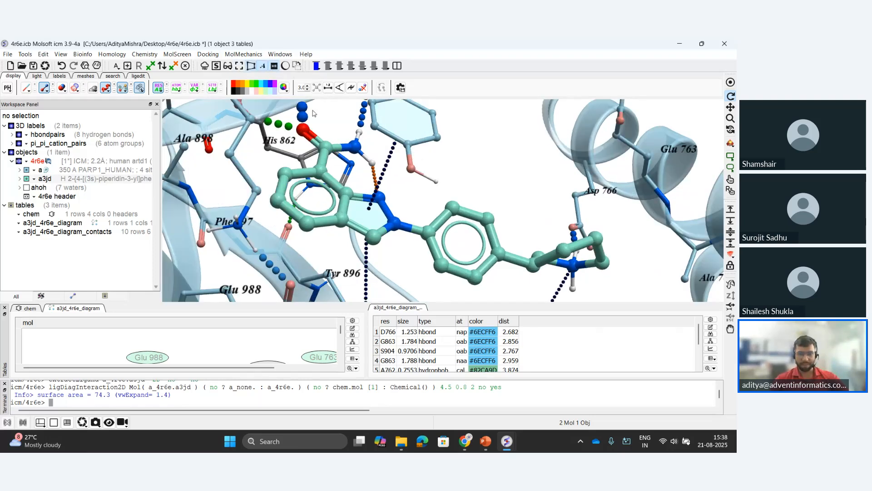
scroll(462, 188, down, 1)
drag(461, 188, 442, 184)
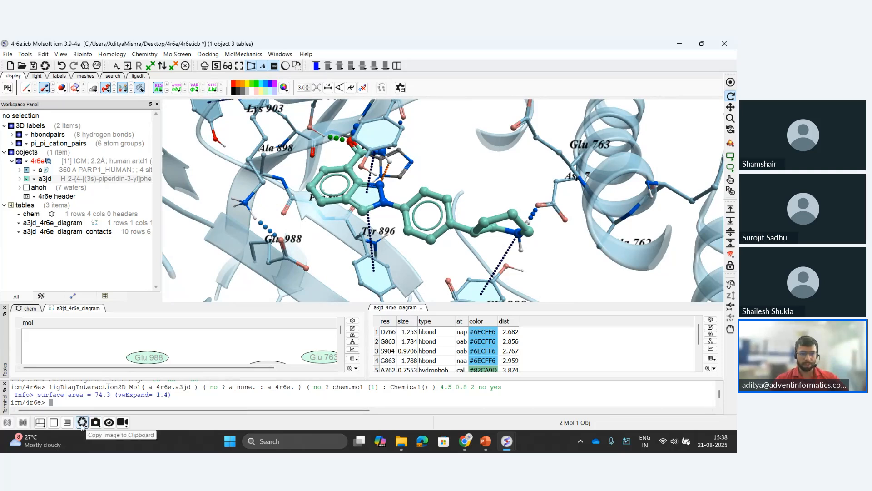
Copy the 3D view as an image, paste it onto blank slide 3 of 4r6e interactions.pptx in PowerPoint, and return to ICM
click(82, 423)
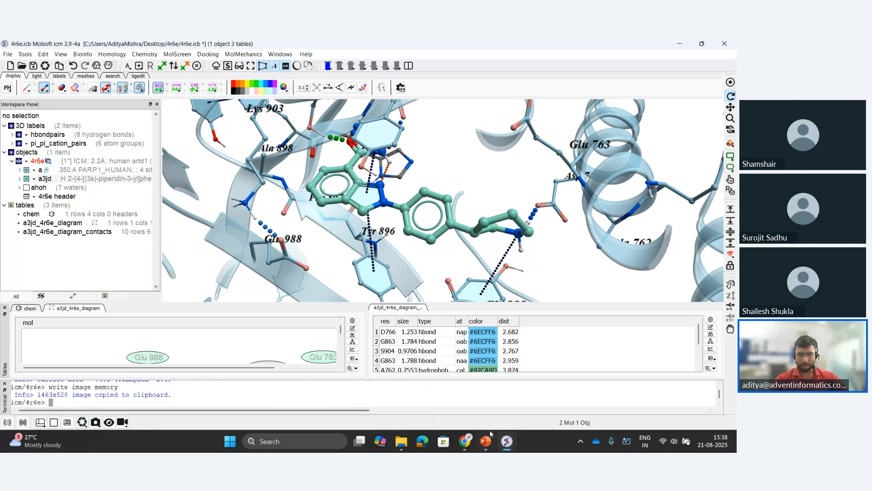
mouse_move(489, 446)
click(387, 397)
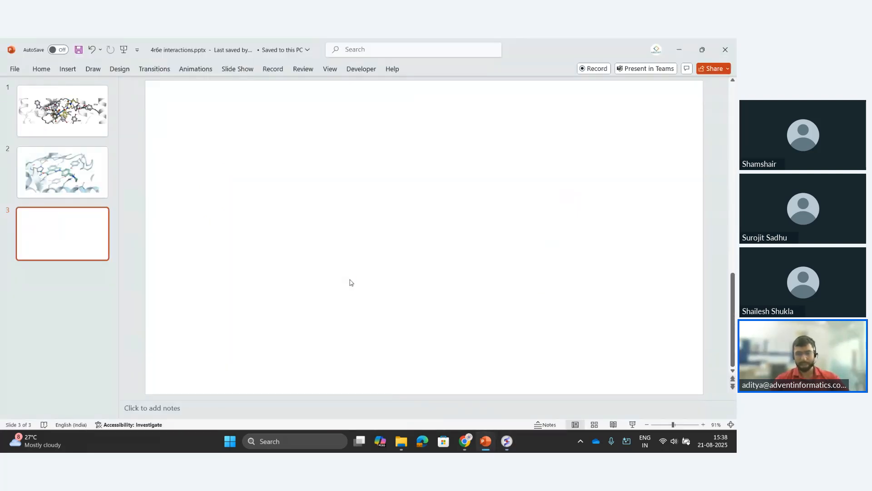
key(ctrl+v)
click(443, 347)
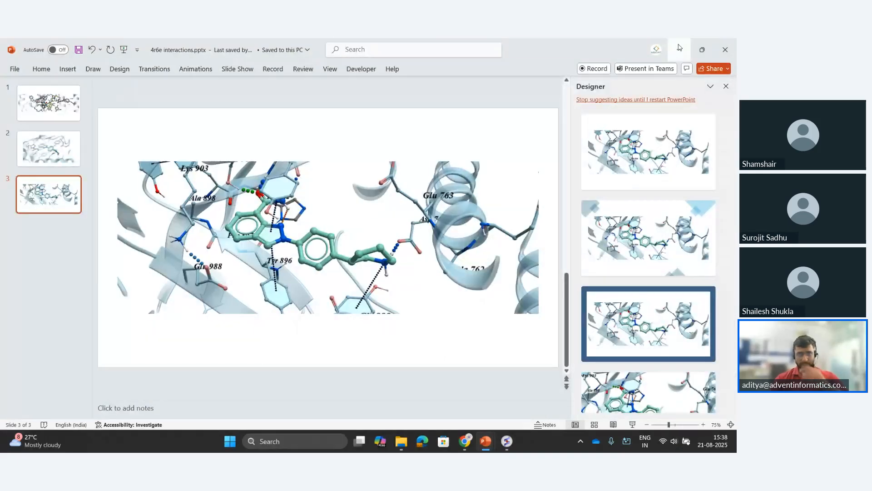
click(677, 51)
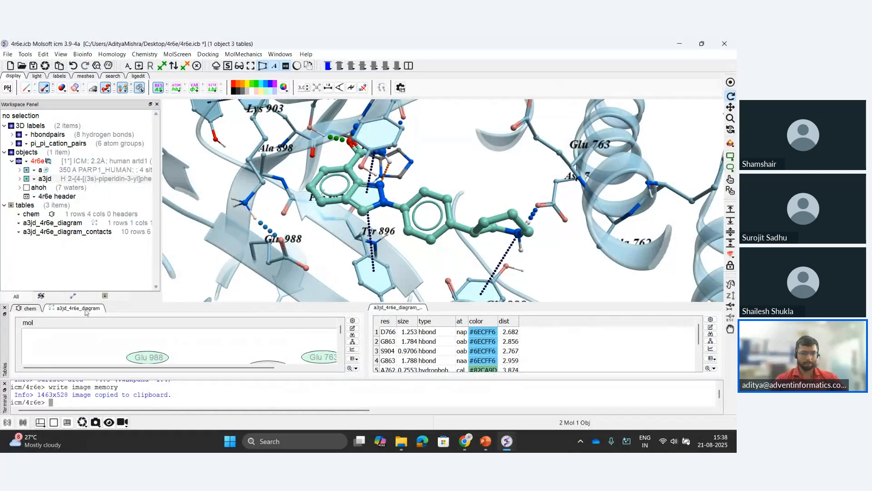
Show the a3jd_4r6e_diagram table in its own maximized window, copy the 2D diagram image to the clipboard, and close that window
drag(84, 311, 338, 227)
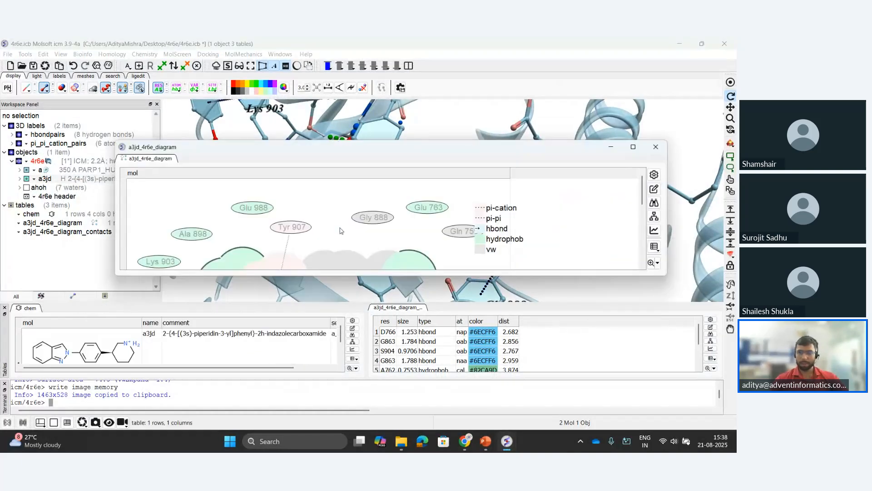
click(633, 146)
right_click(235, 268)
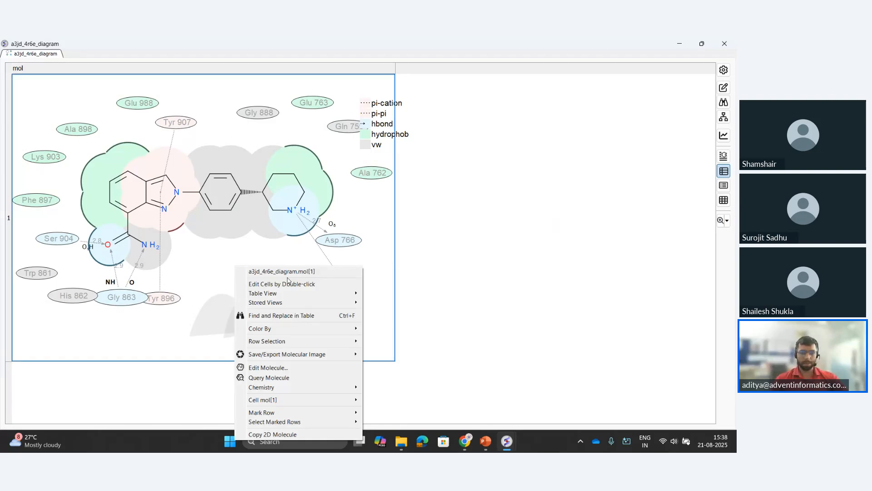
mouse_move(343, 360)
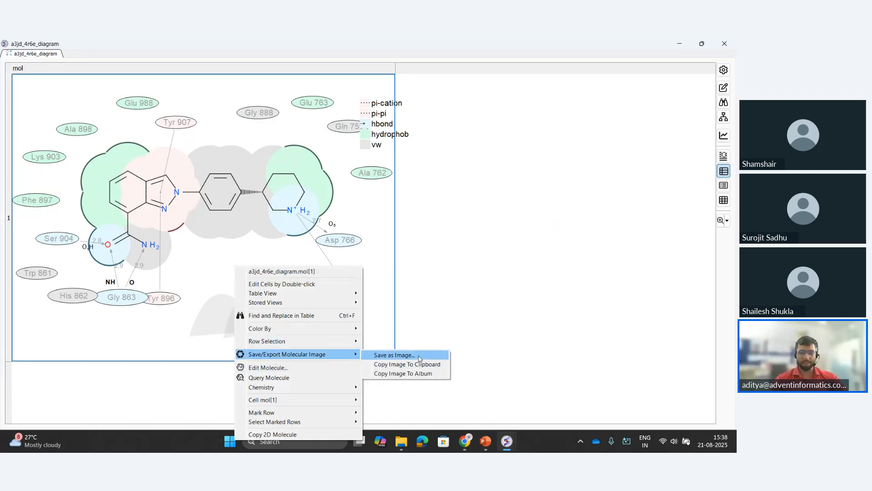
click(406, 366)
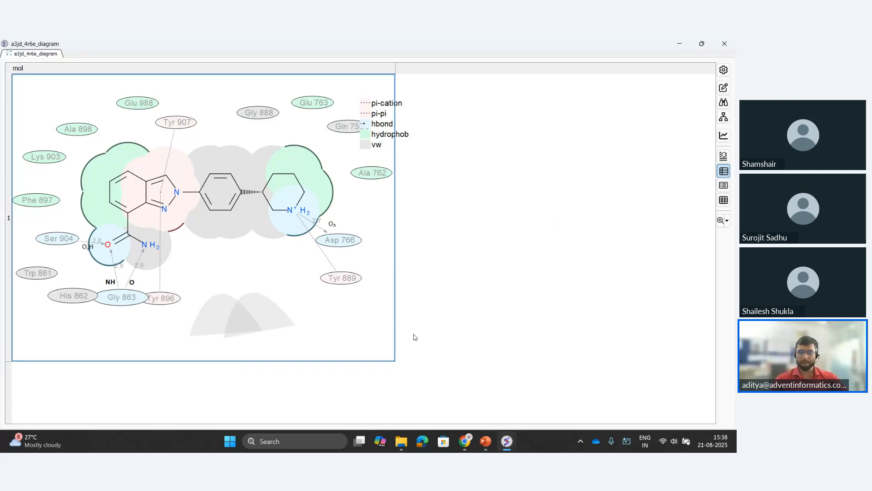
click(724, 43)
drag(440, 278, 394, 305)
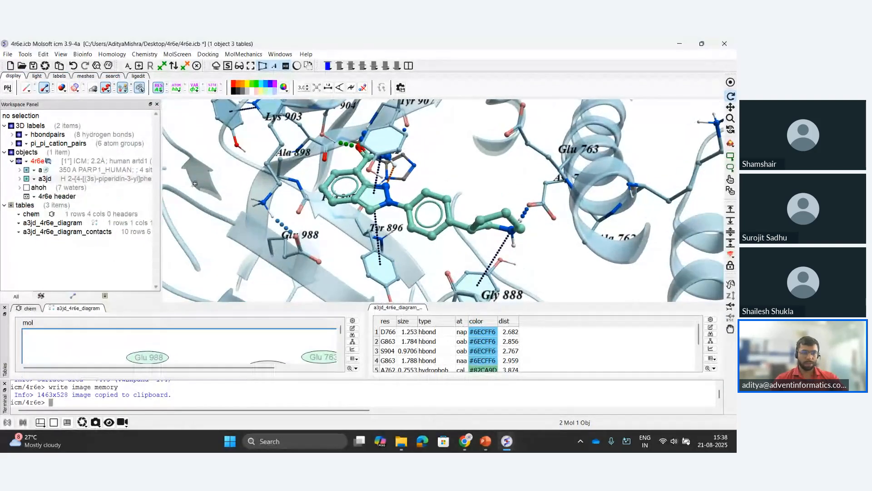
right_click(54, 182)
scroll(427, 217, up, 1)
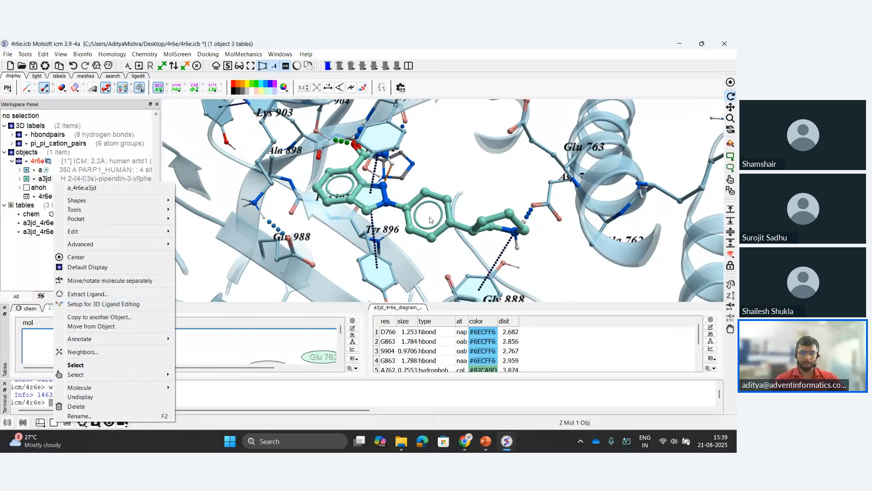
click(418, 236)
drag(416, 237, 409, 243)
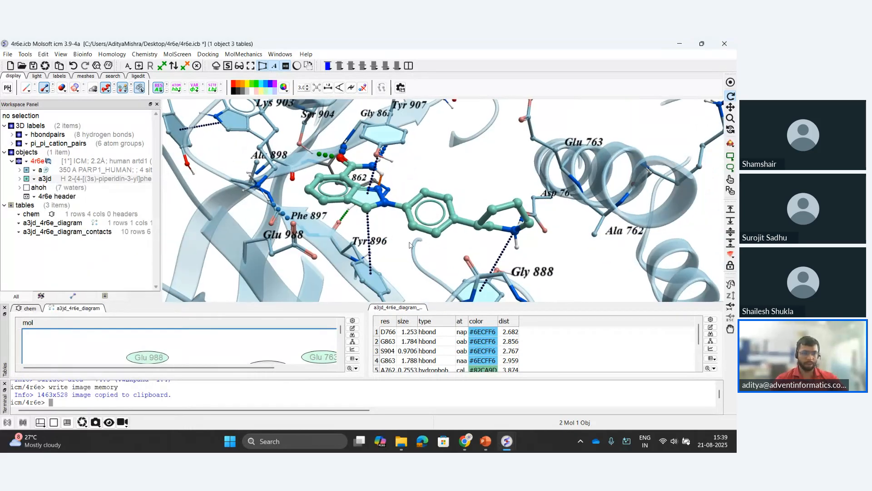
Move ligand a3jd out of the 4r6e object into a separate object and hide it in the 3D view
right_click(51, 181)
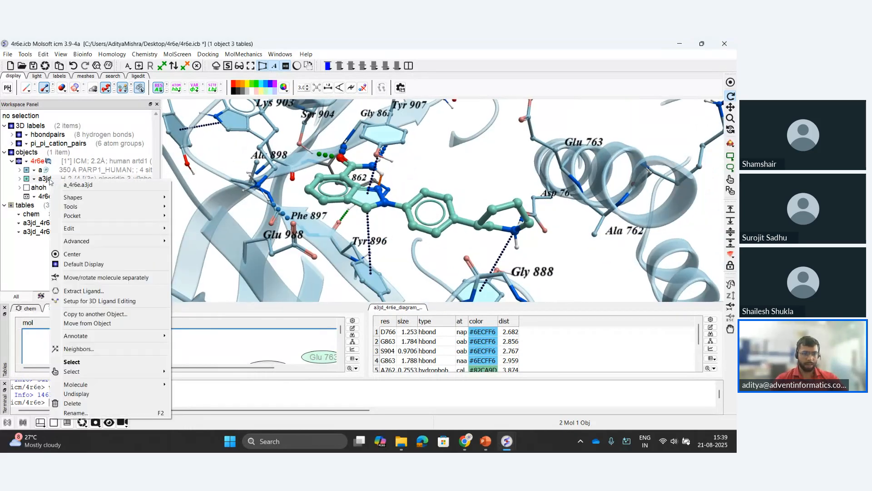
mouse_move(102, 336)
click(88, 323)
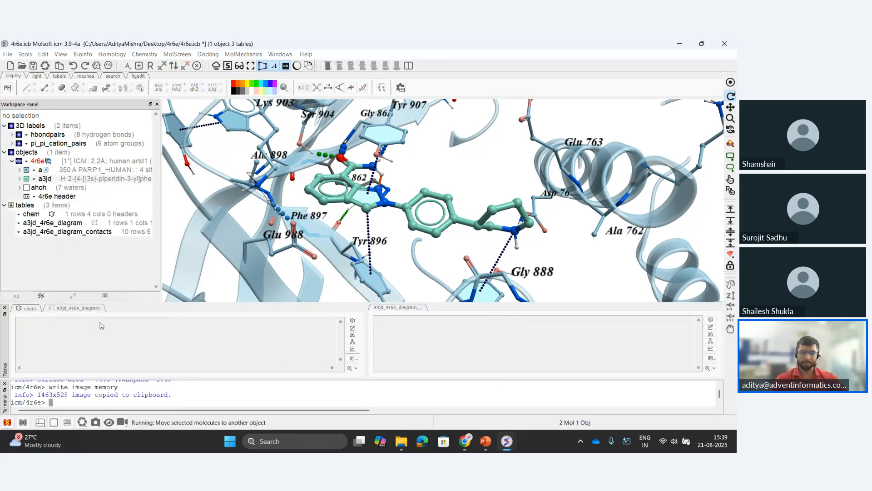
drag(456, 188, 295, 195)
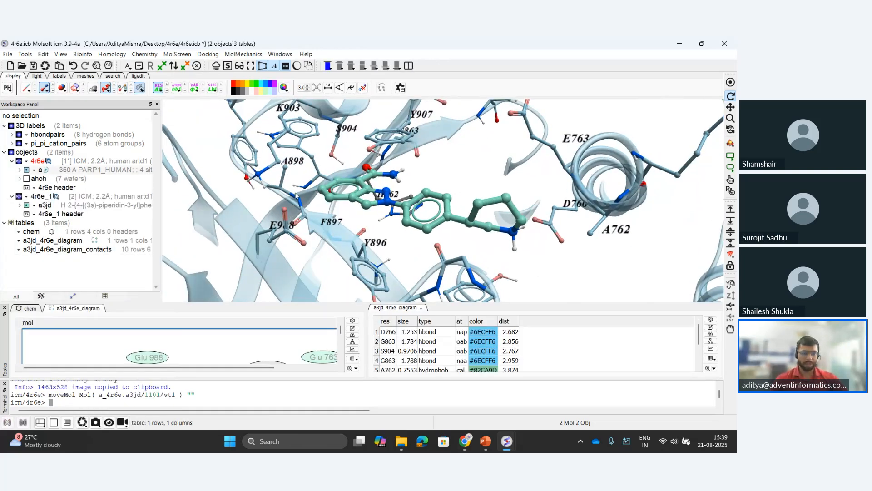
click(27, 205)
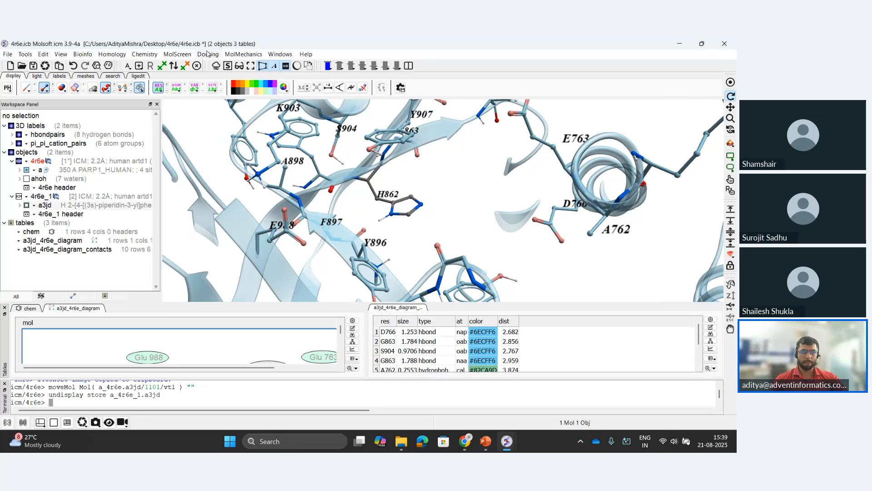
Open the docking receptor setup for a_4r6e and name the project mydock_4r6e
click(207, 54)
click(227, 72)
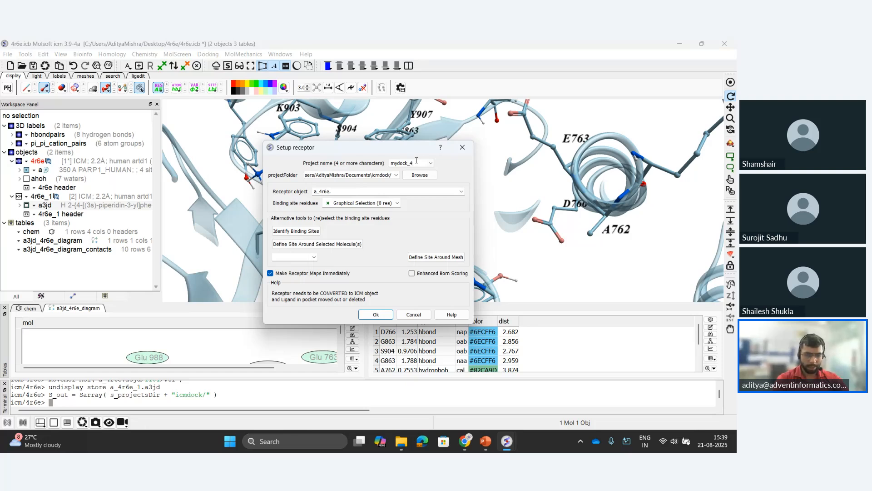
text(_4r6e)
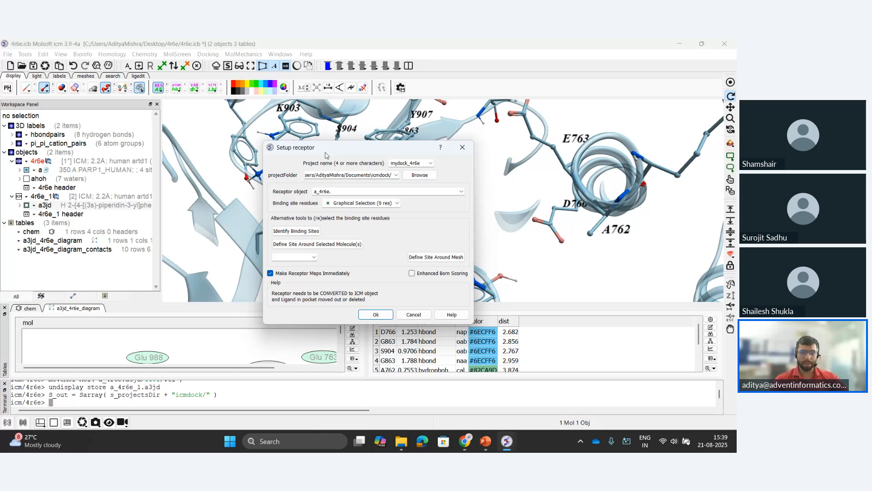
drag(335, 149, 232, 108)
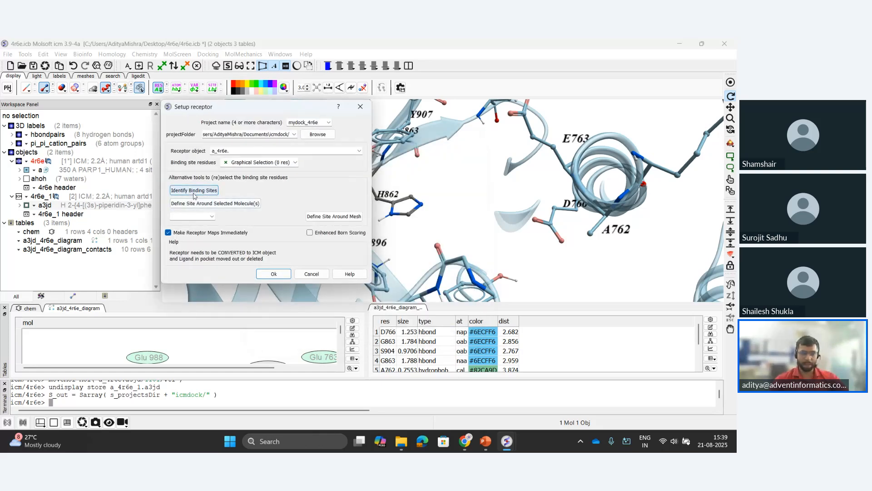
Select and display the separated ligand object 4r6e_1, define the binding site around it, and start the receptor setup
click(75, 208)
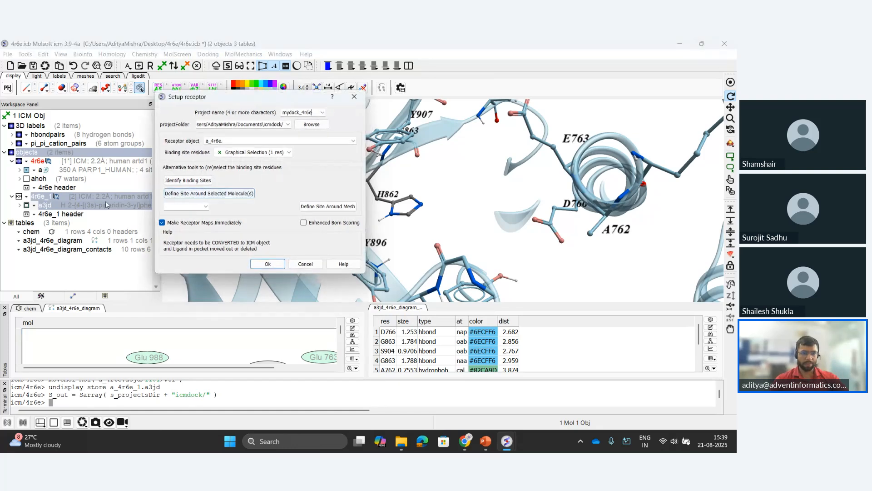
click(26, 205)
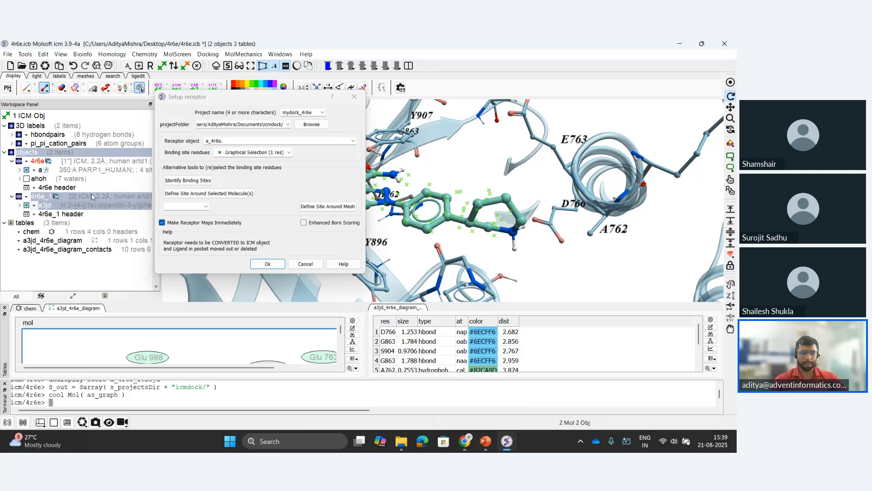
click(204, 195)
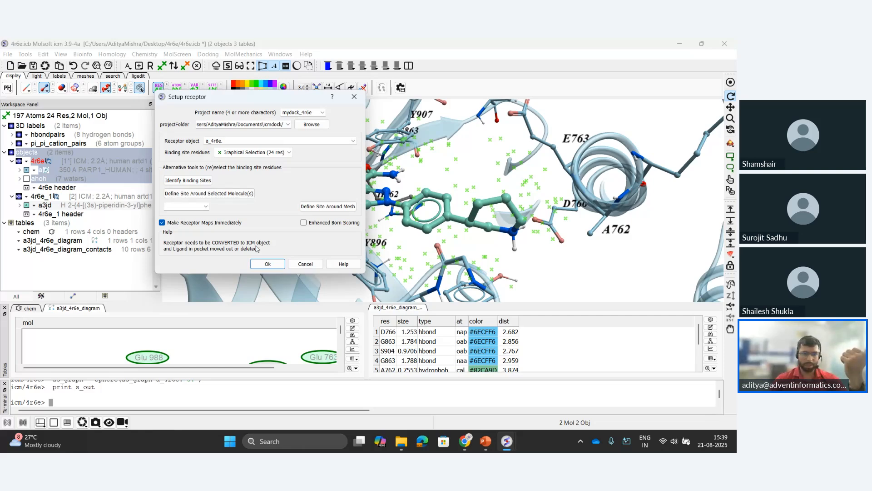
click(267, 265)
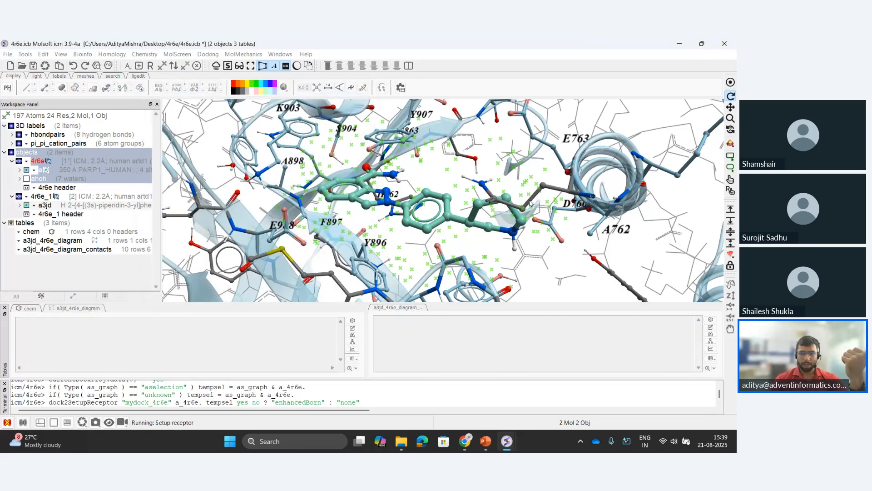
scroll(529, 201, down, 4)
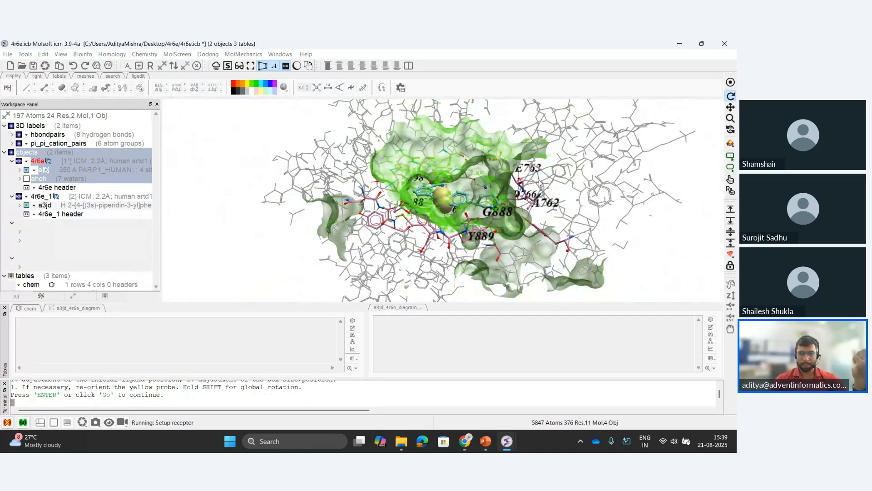
Check the initial ligand probe inside the 4r6e binding pocket and accept its position
scroll(477, 203, up, 5)
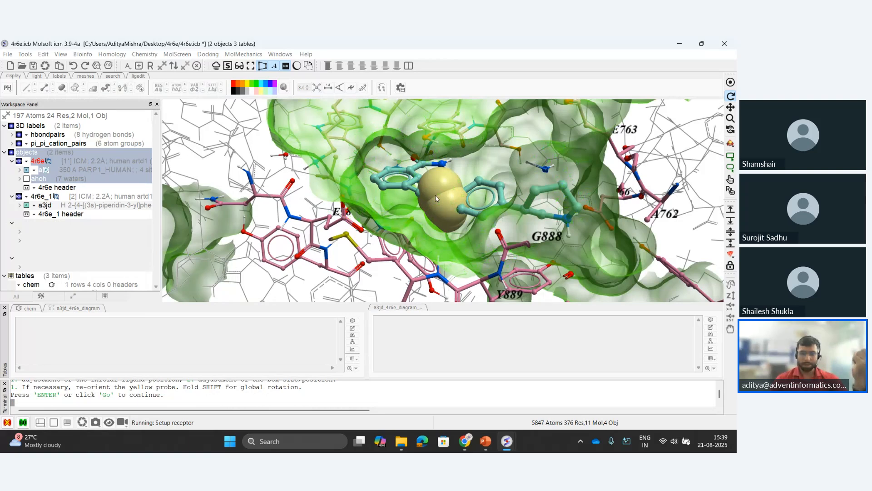
scroll(435, 195, down, 1)
scroll(435, 195, down, 2)
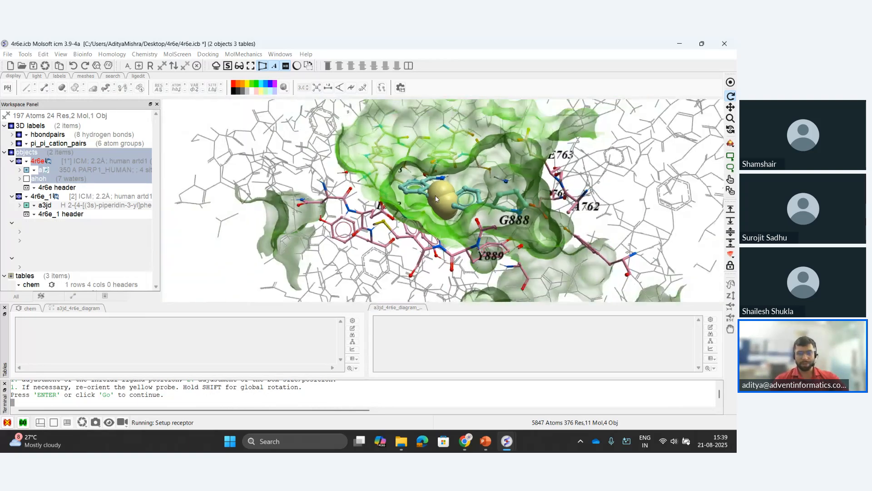
scroll(435, 199, down, 1)
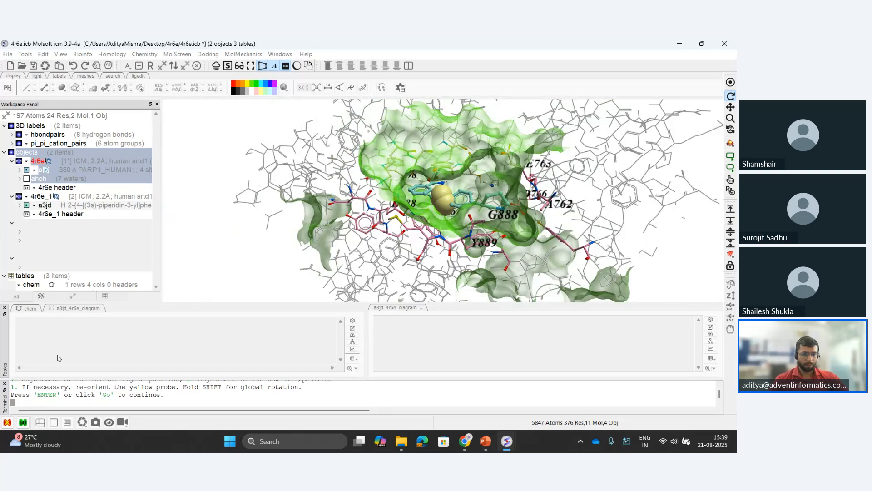
click(22, 422)
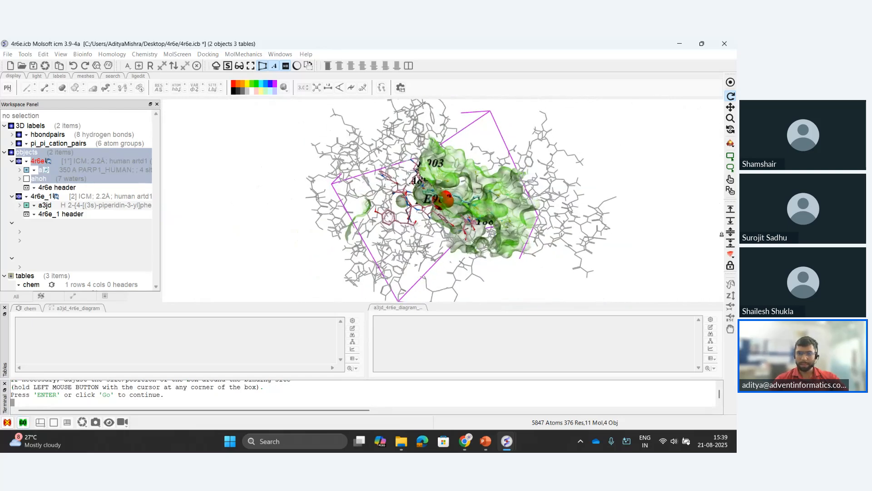
Check the docking box around the binding site from several angles, accept it, and centre the 3D view on receptor mydock_4r6e_rec
drag(649, 218, 291, 130)
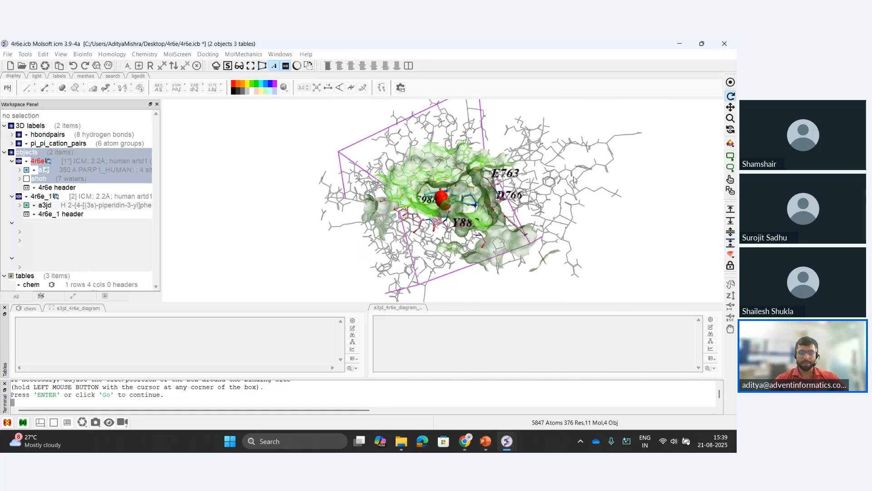
drag(609, 183, 705, 216)
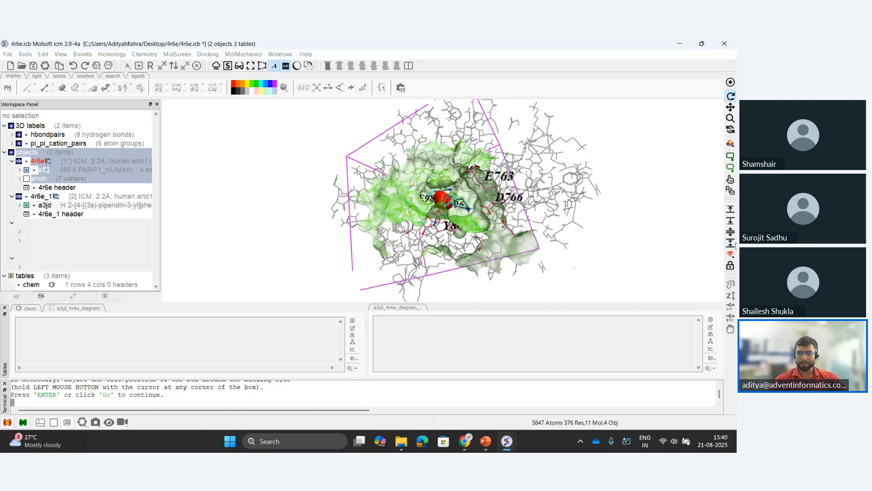
drag(553, 163, 355, 274)
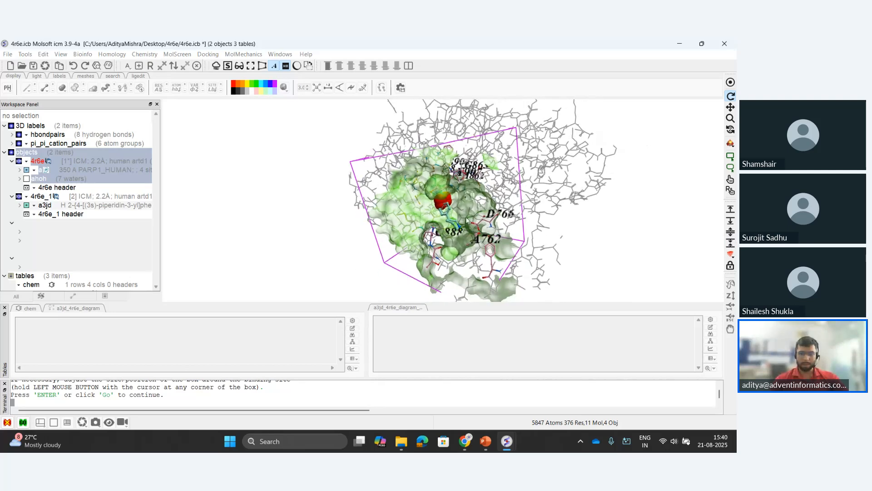
drag(467, 220, 479, 180)
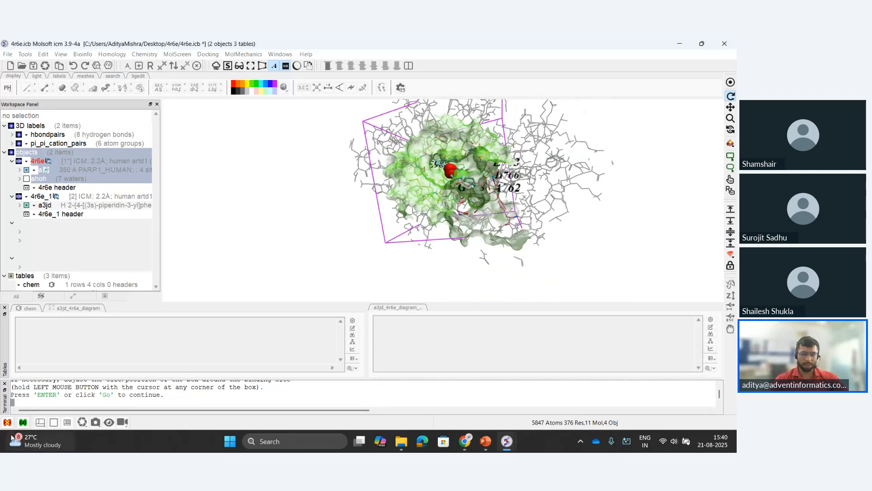
click(22, 422)
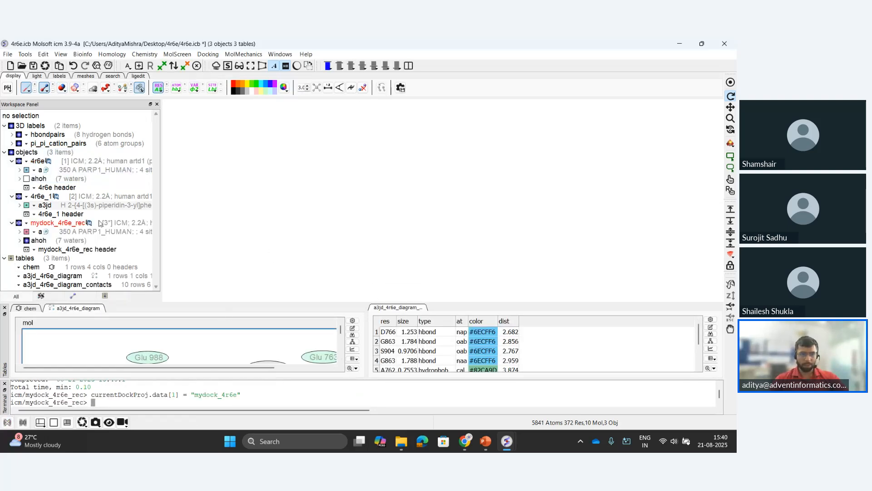
click(77, 223)
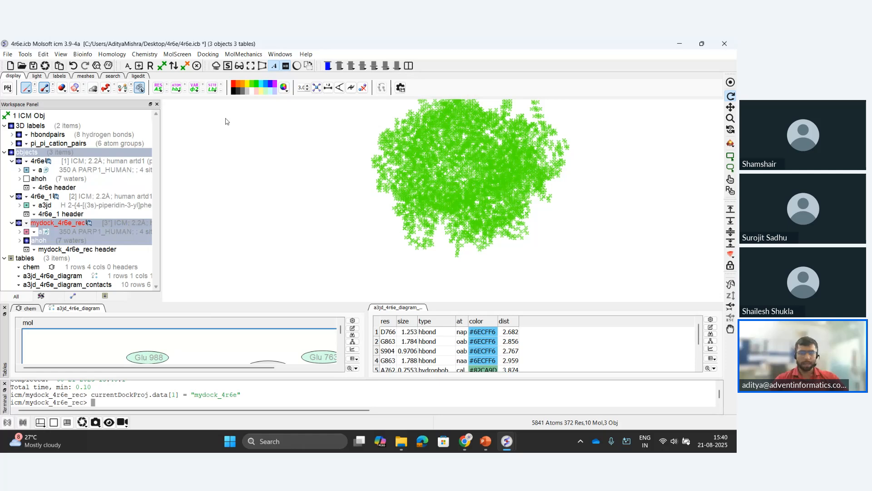
click(357, 217)
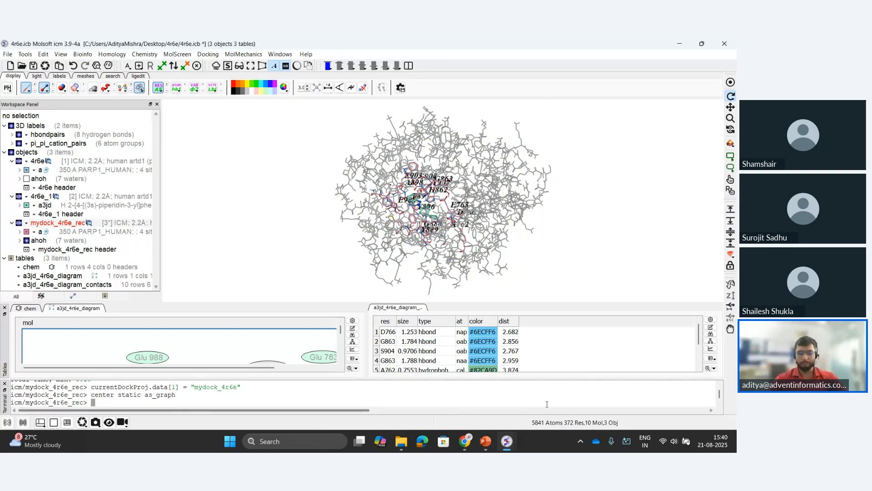
Switch to the 4r6e_vls_subset.icb session and look through the docking hits in the mydock_4r6e_answers table to its last row
mouse_move(508, 440)
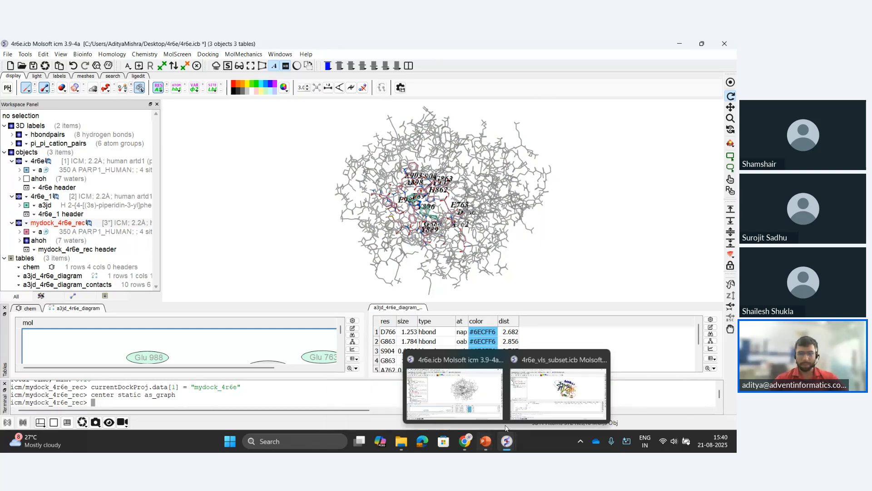
click(558, 392)
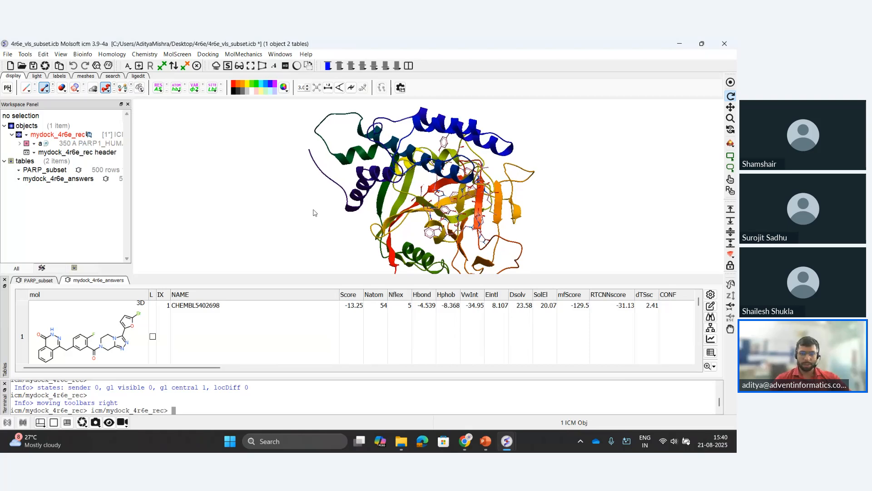
drag(399, 219, 380, 219)
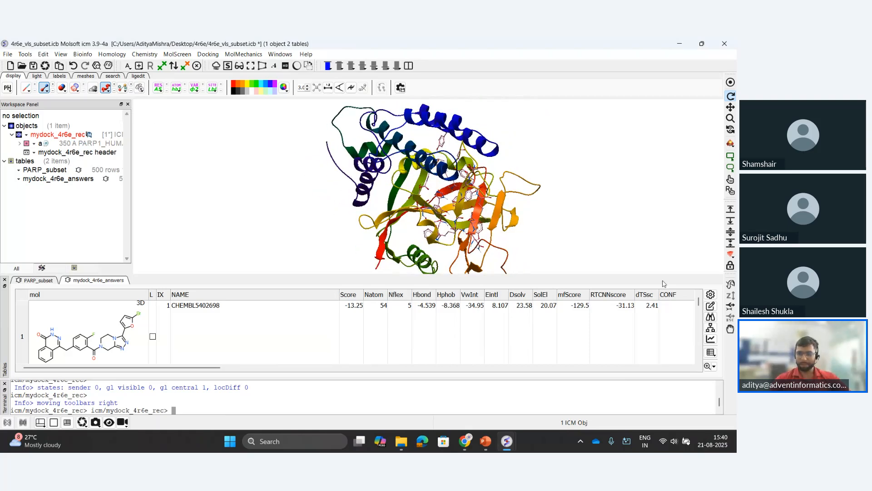
drag(700, 302, 700, 361)
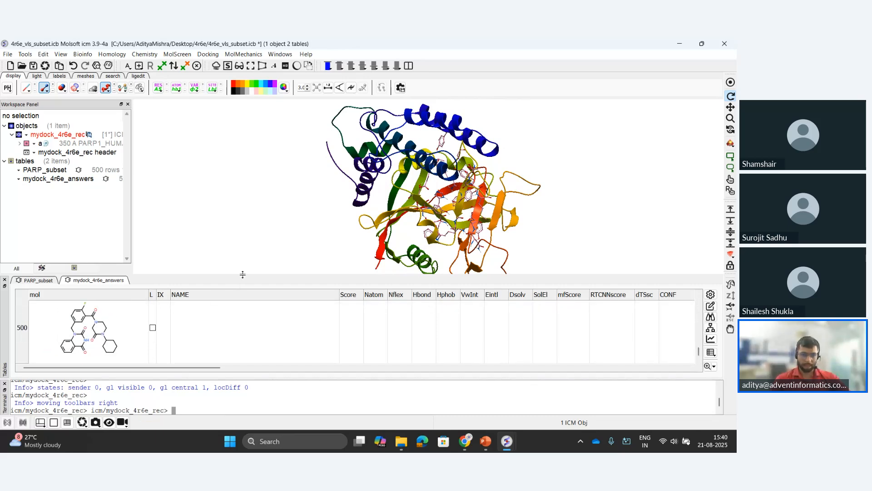
drag(243, 274, 240, 253)
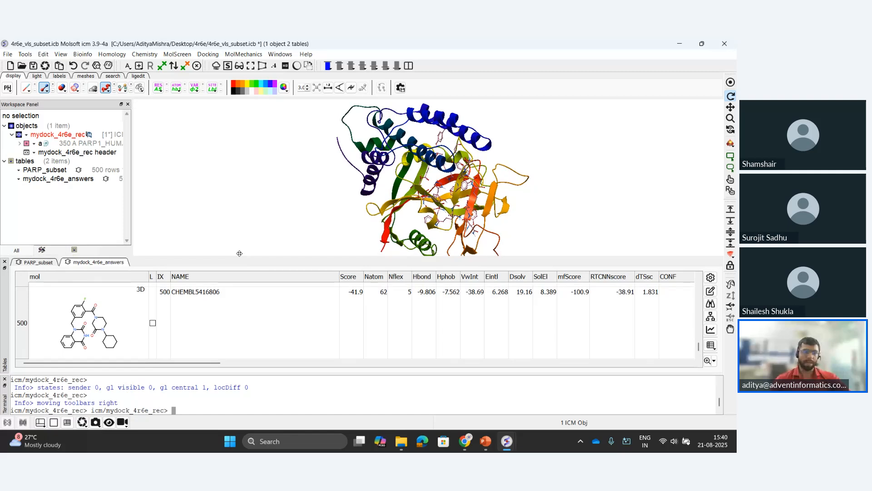
Load the ChEMBL pKd table of mammalian targets, search its UniProt name column for parp1, and tick the PARP1 row
click(177, 54)
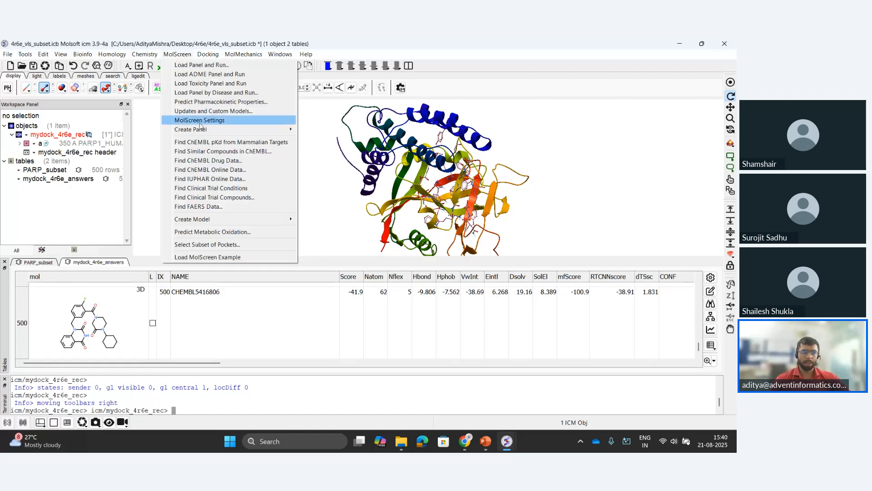
click(216, 143)
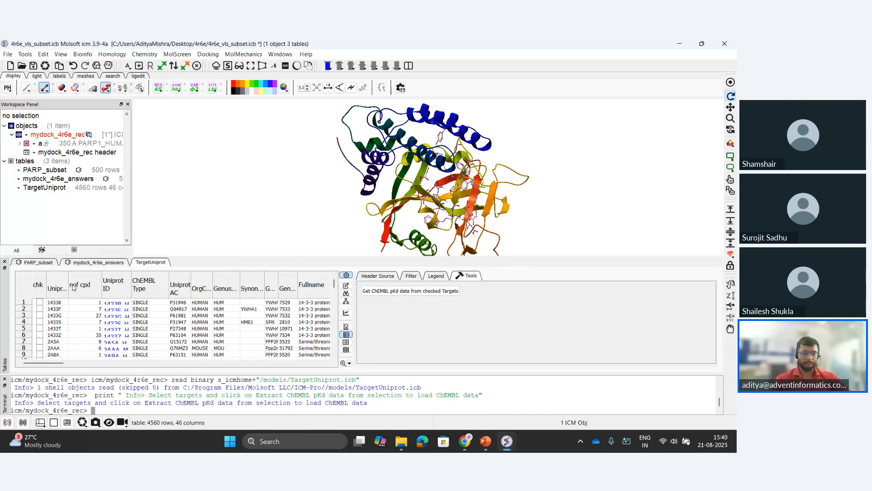
click(62, 285)
key(ctrl+f)
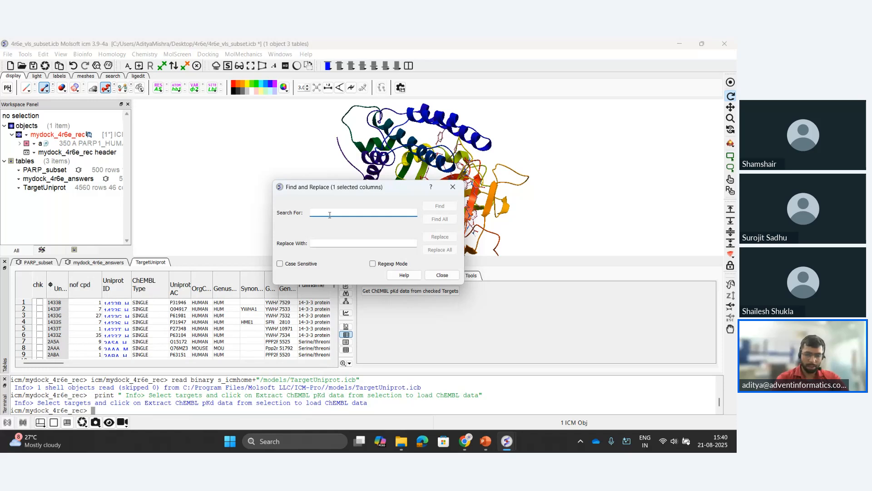
text(parp1)
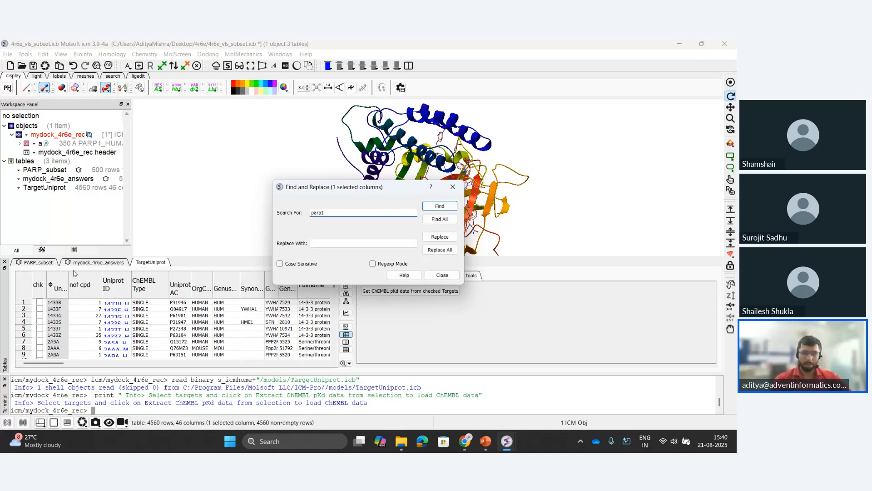
key(Return)
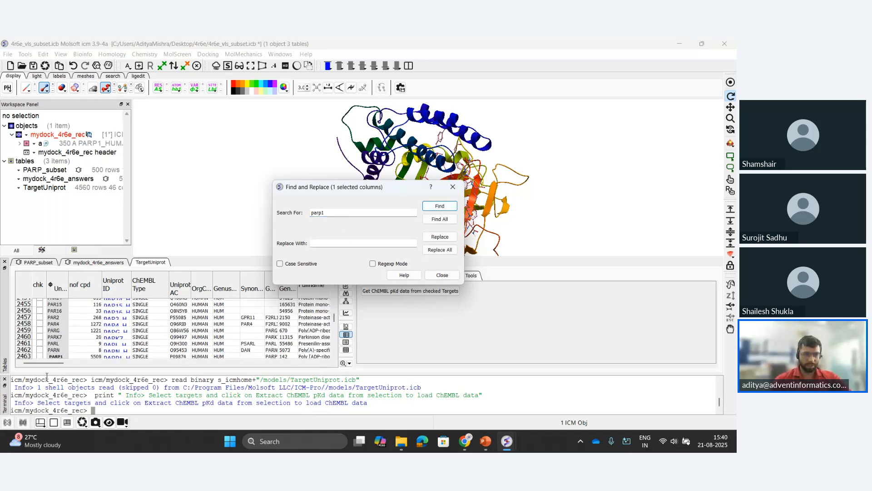
click(39, 356)
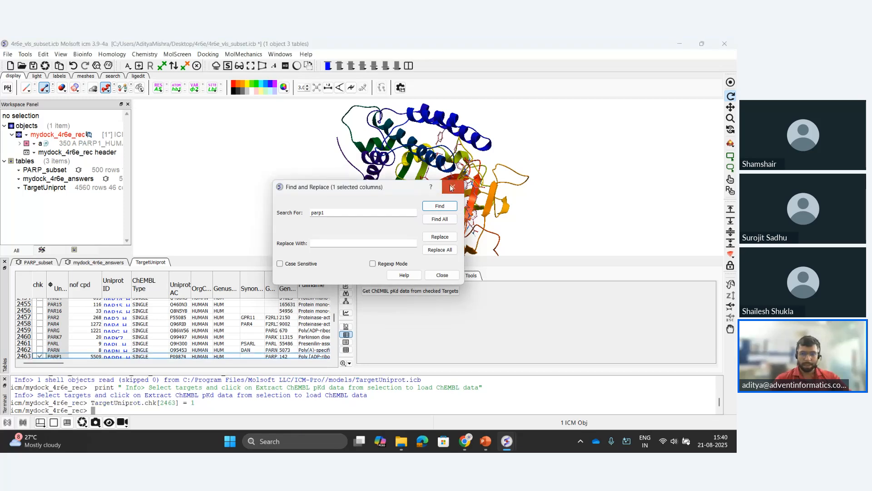
click(453, 187)
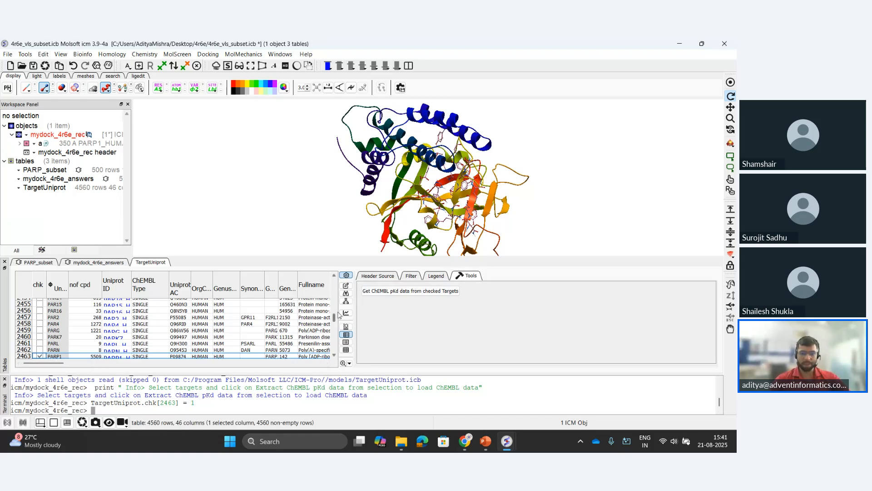
Delete the TargetUniprot table from the session
drag(335, 256, 336, 320)
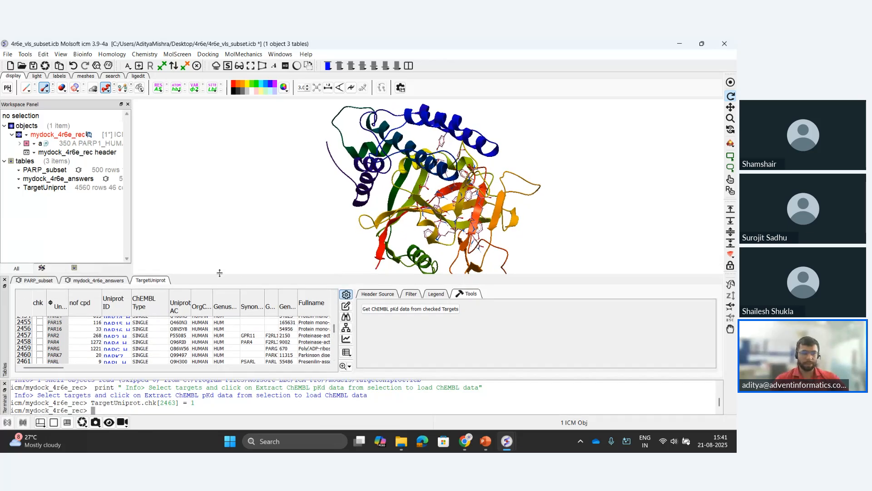
right_click(147, 283)
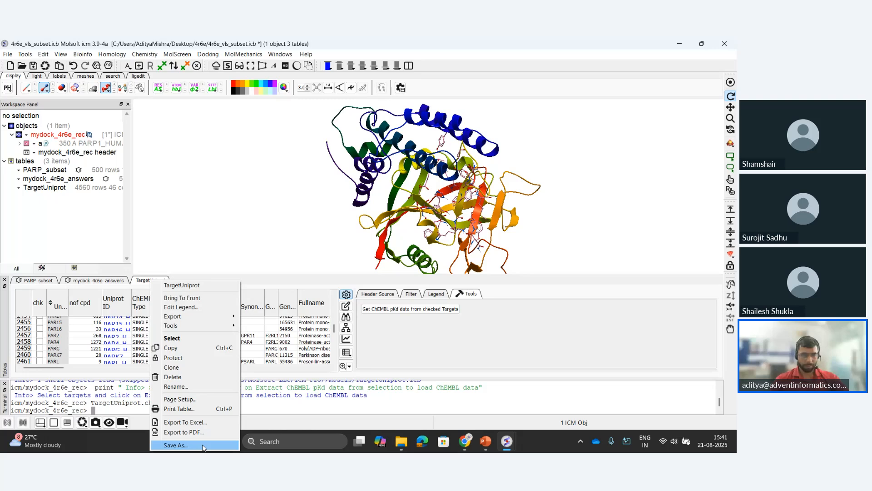
click(189, 377)
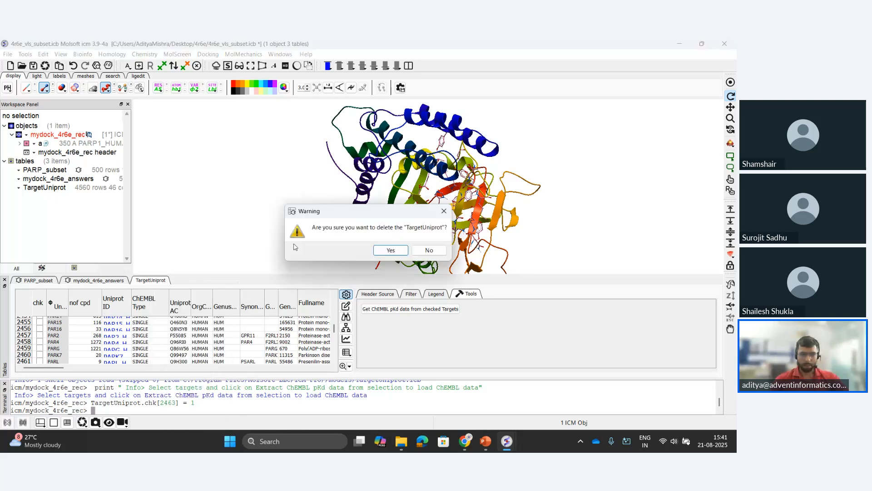
click(390, 250)
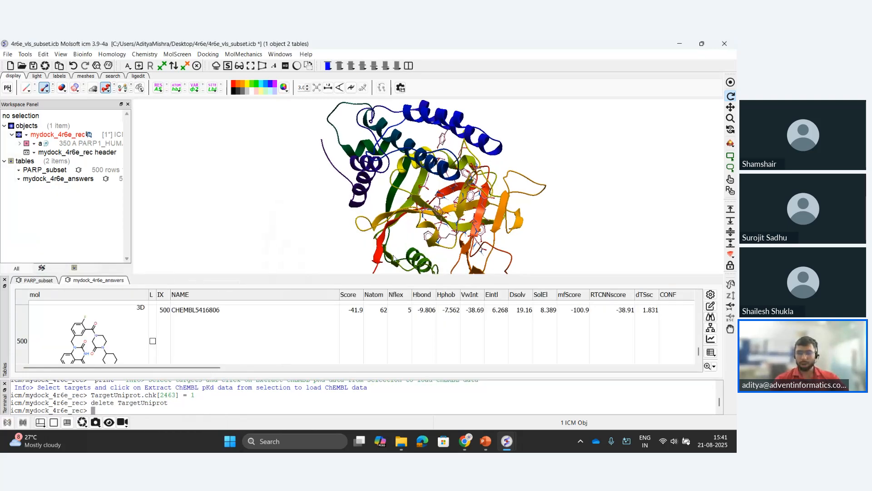
Sort the mydock_4r6e_answers table by ascending Score and try to load the docked pose of hit CHEMBL4167280
scroll(588, 219, up, 2)
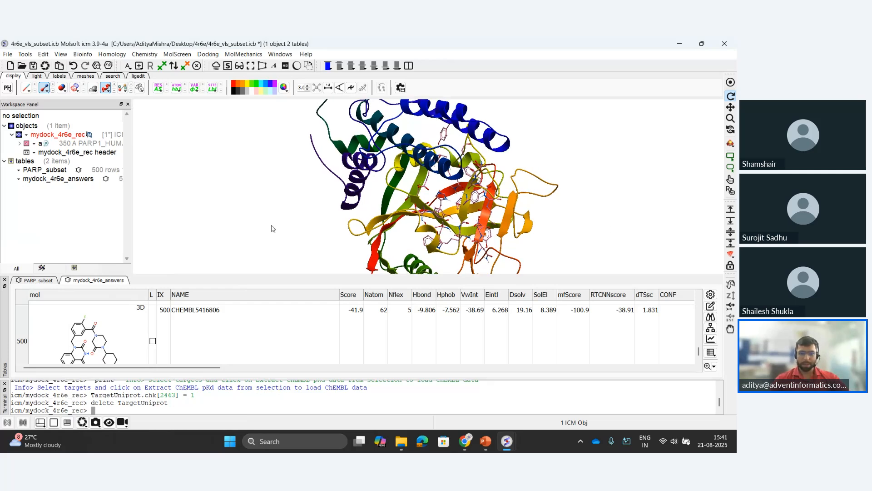
scroll(668, 265, up, 1)
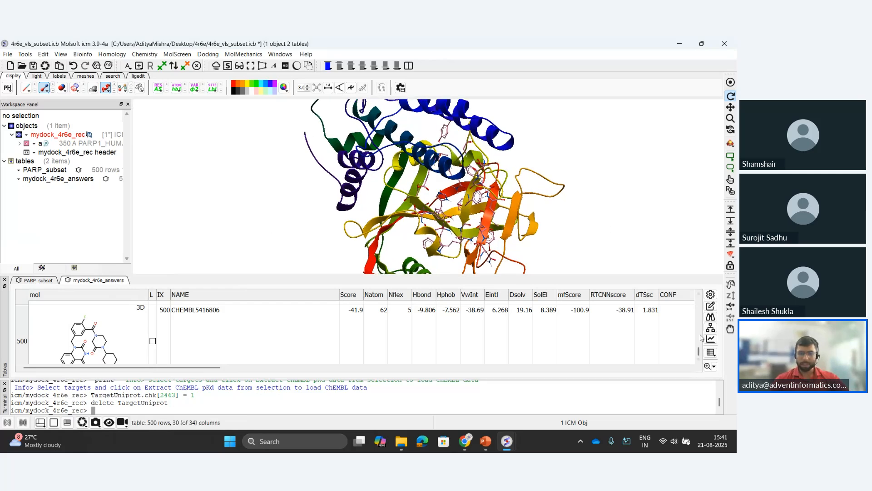
drag(700, 338, 700, 295)
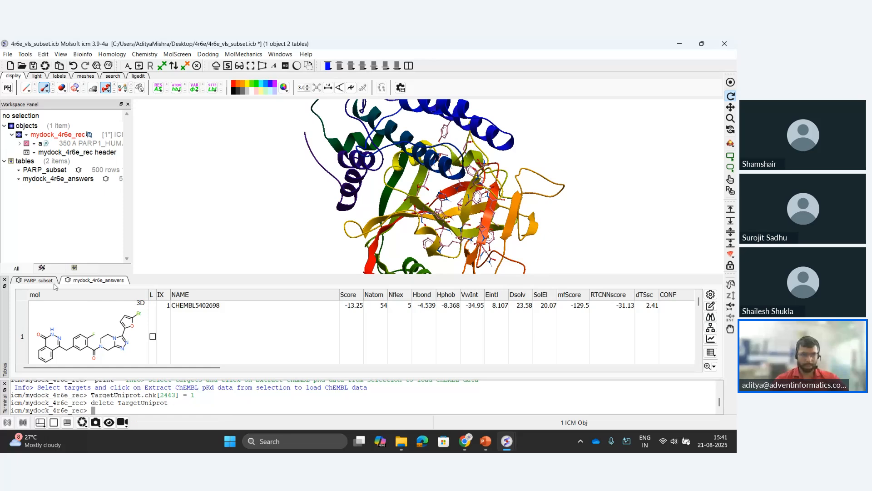
click(357, 295)
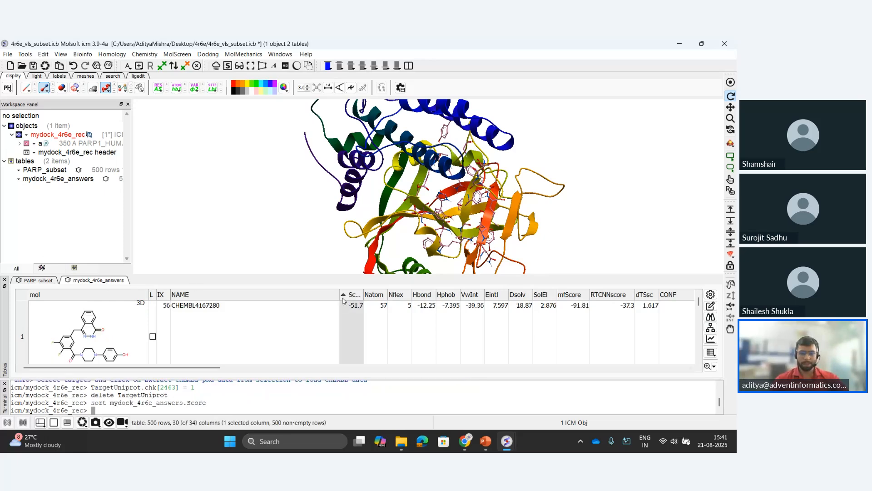
drag(374, 276, 359, 219)
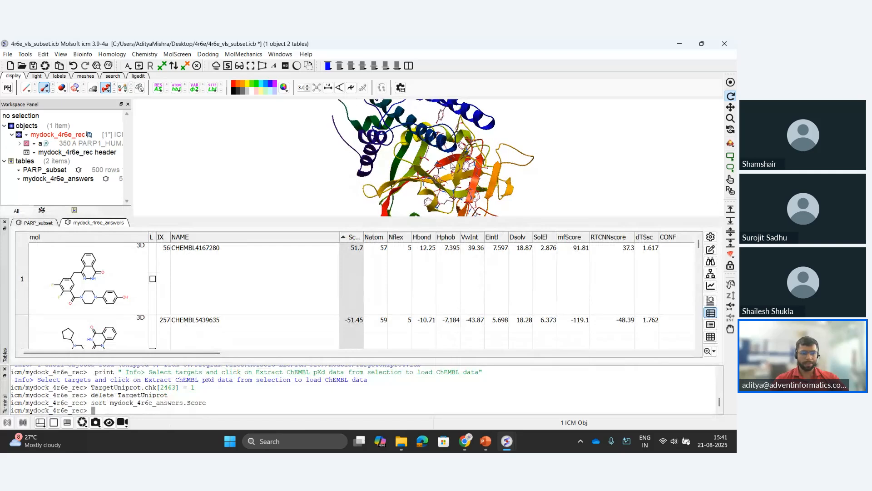
click(272, 288)
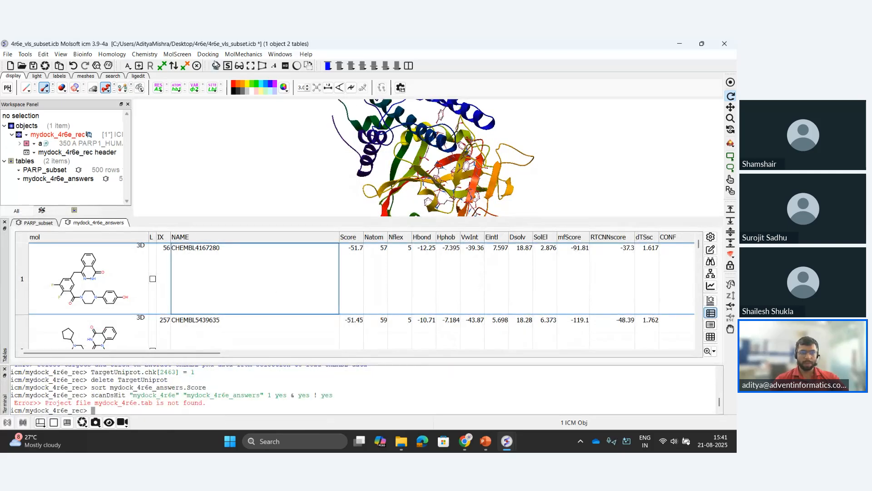
Set the docking project to mydock_4r6e in the Desktop 4r6e folder with its receptor displayed, and load the CHEMBL4167280 pose
click(207, 54)
click(216, 64)
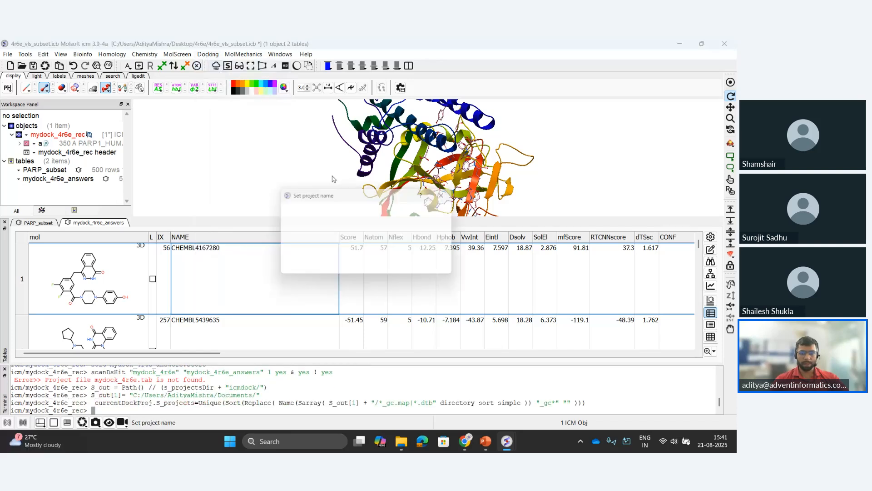
click(438, 211)
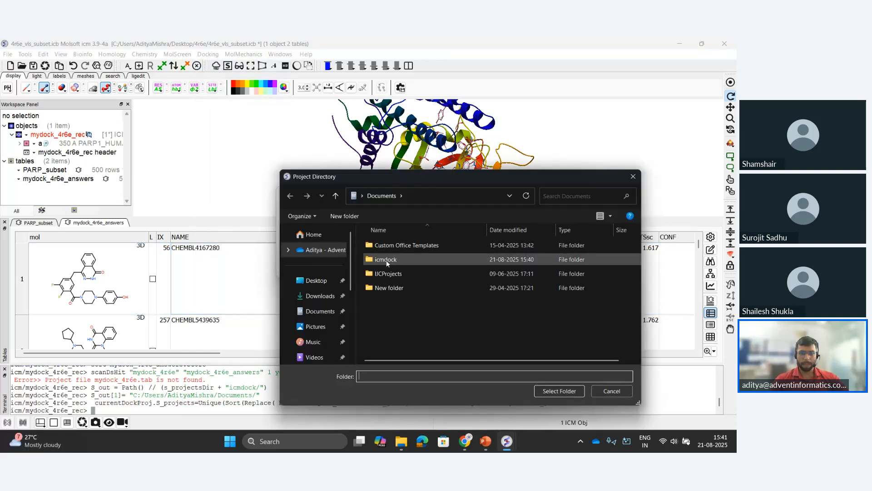
click(317, 281)
click(394, 259)
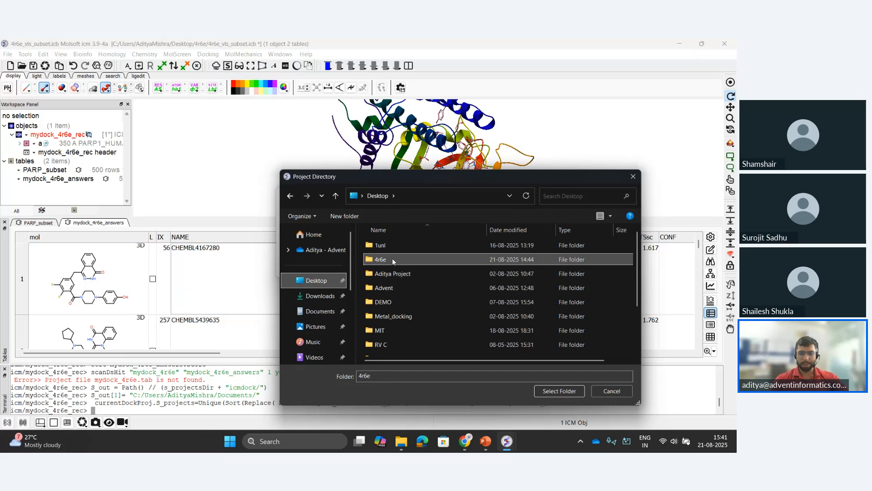
click(559, 391)
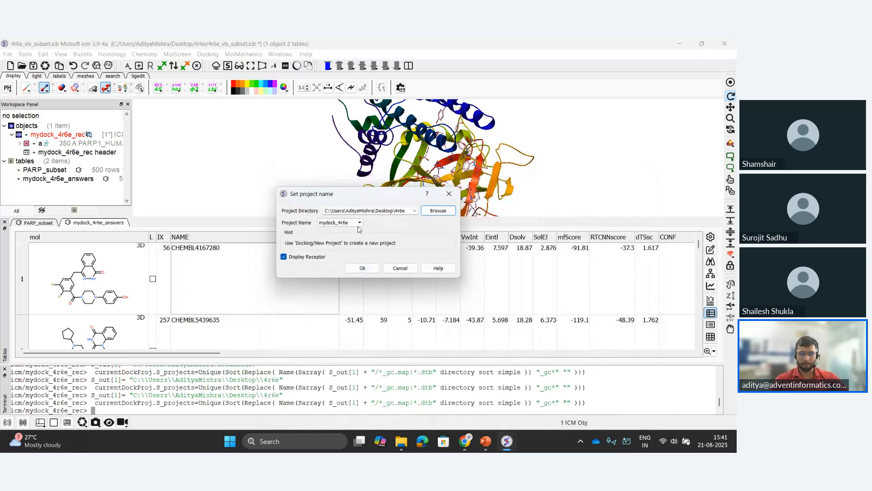
click(360, 269)
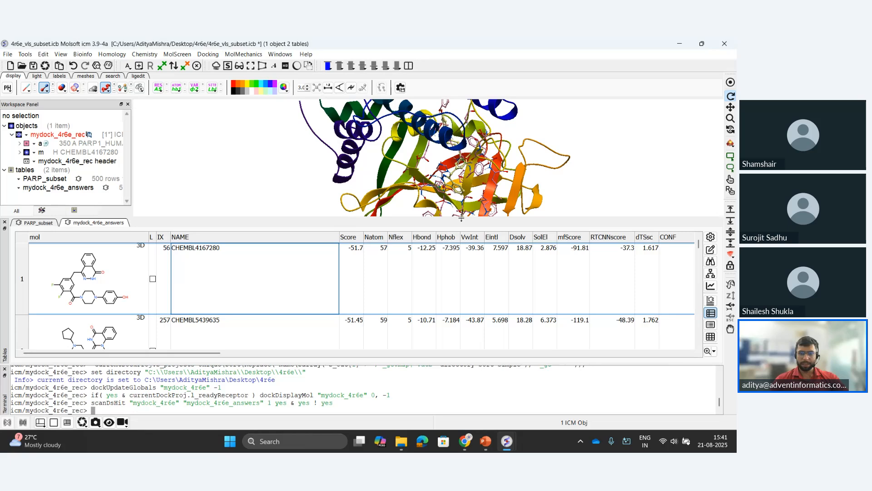
Hide the terminal, enlarge the 3D view and centre it on the docked CHEMBL4167280 ligand to inspect its pose
drag(461, 218, 462, 303)
click(4, 384)
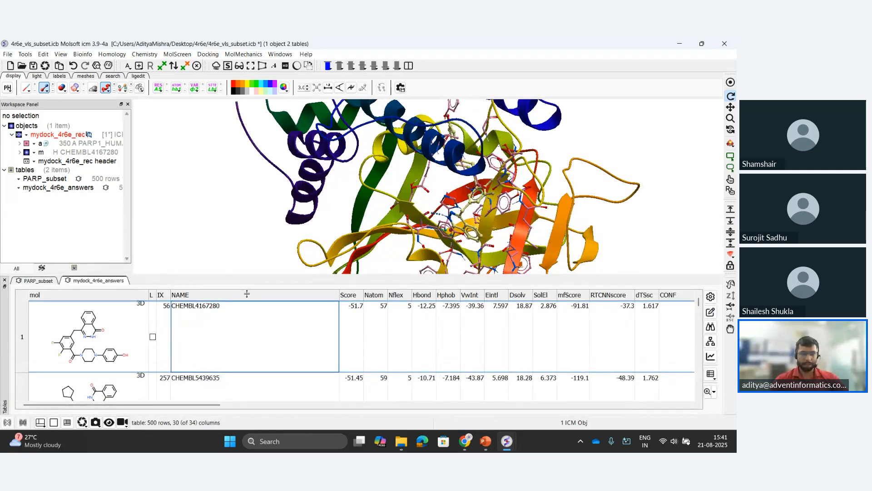
drag(247, 274, 246, 297)
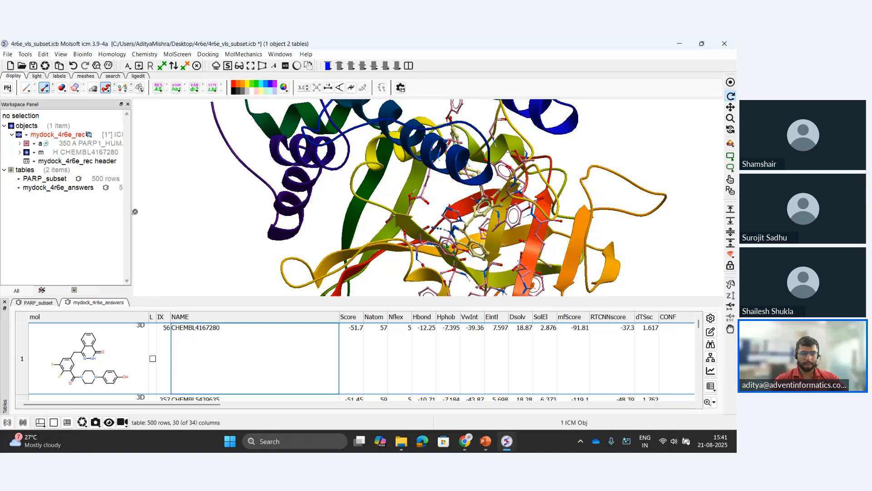
click(46, 153)
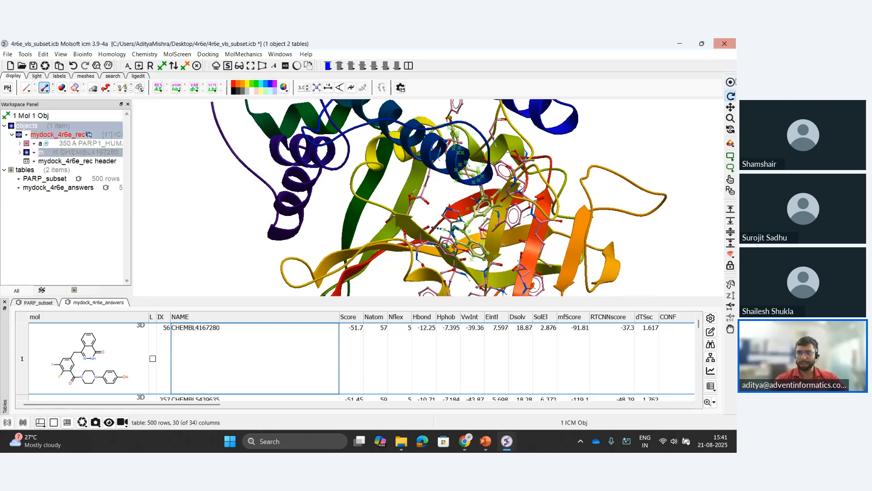
drag(596, 157, 479, 200)
scroll(477, 175, up, 3)
click(467, 178)
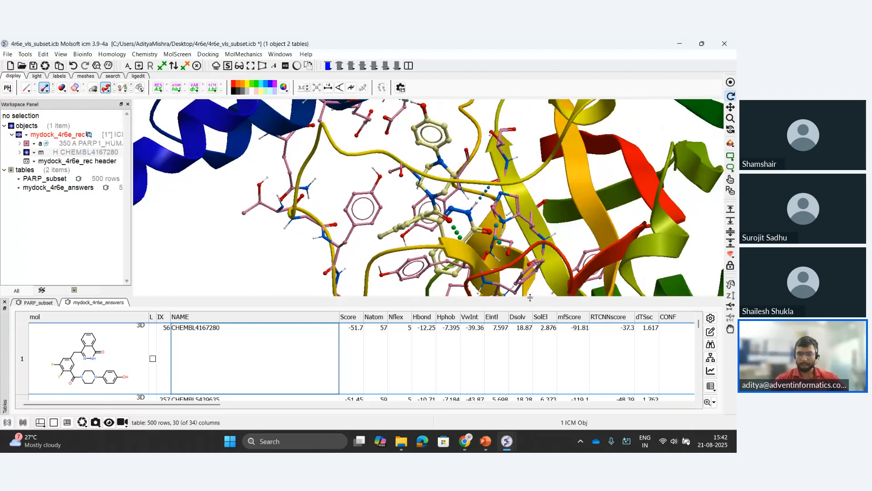
Apply the Pretty visualization to the docked complex and remove the surface from the CHEMBL4167280 ligand
drag(530, 297, 530, 183)
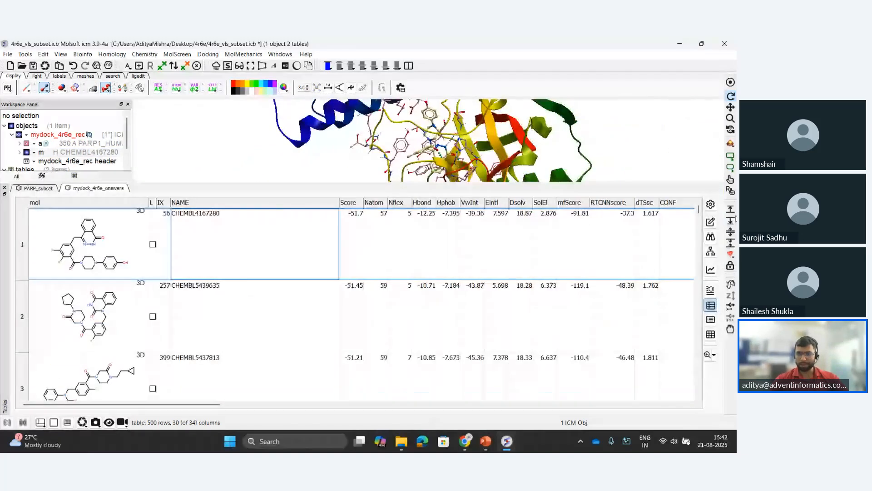
click(711, 205)
click(601, 202)
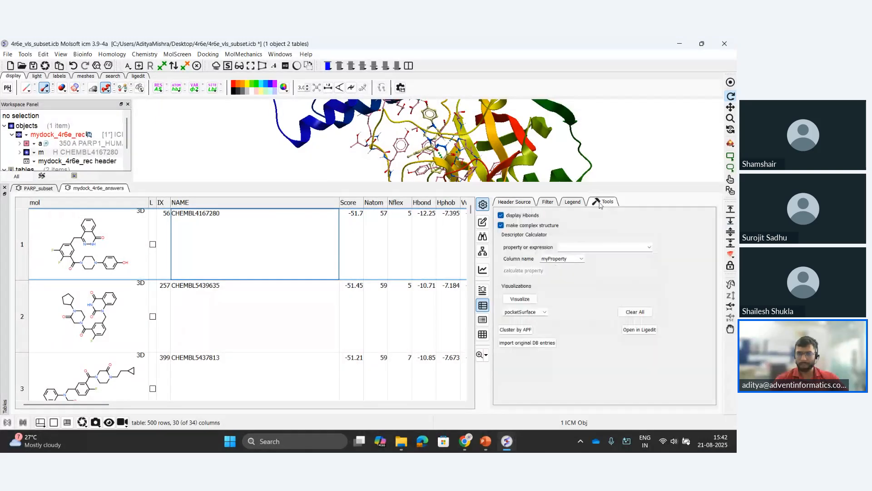
click(545, 312)
click(525, 335)
click(520, 298)
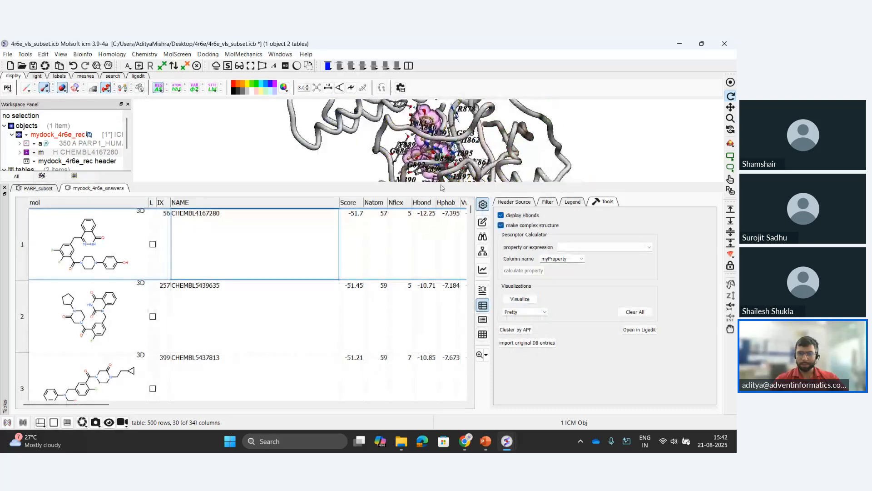
drag(441, 185, 425, 314)
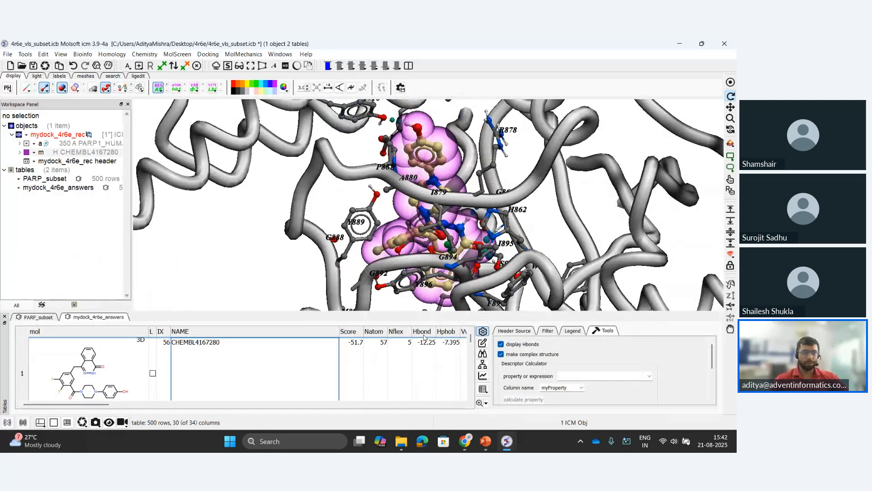
click(54, 154)
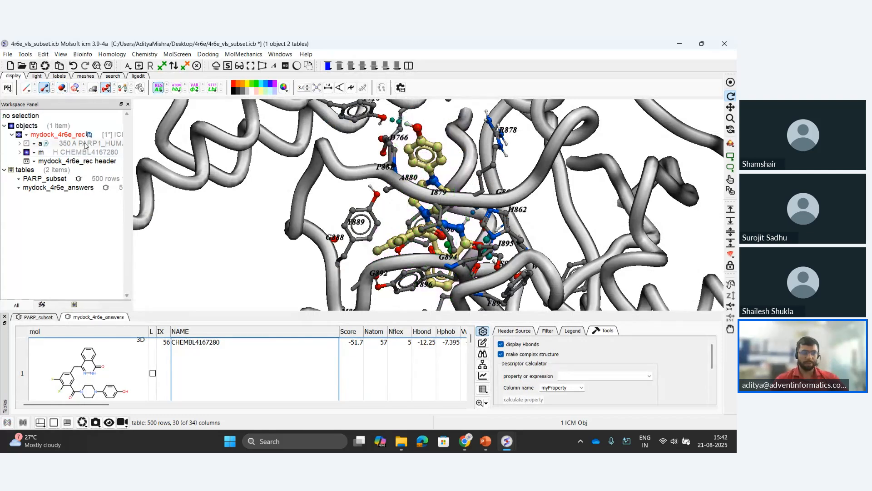
Display the PARP1 receptor chain as a ribbon coloured by secondary structure
click(85, 144)
click(111, 89)
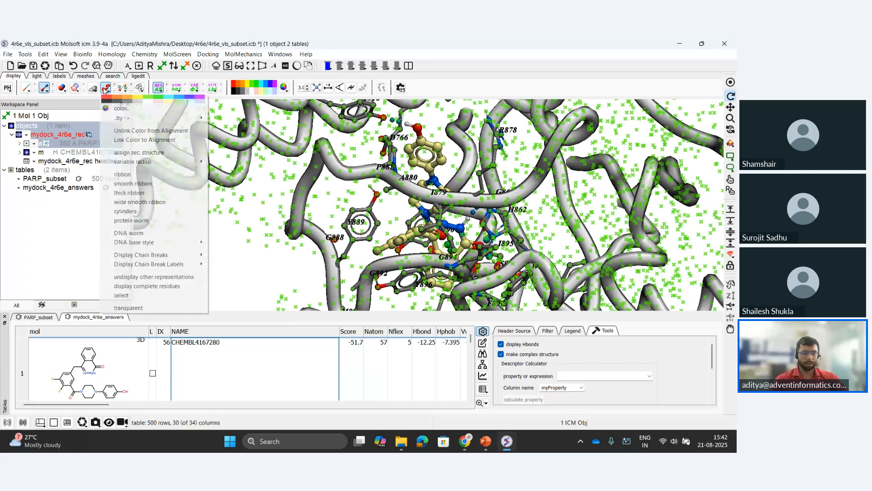
click(146, 177)
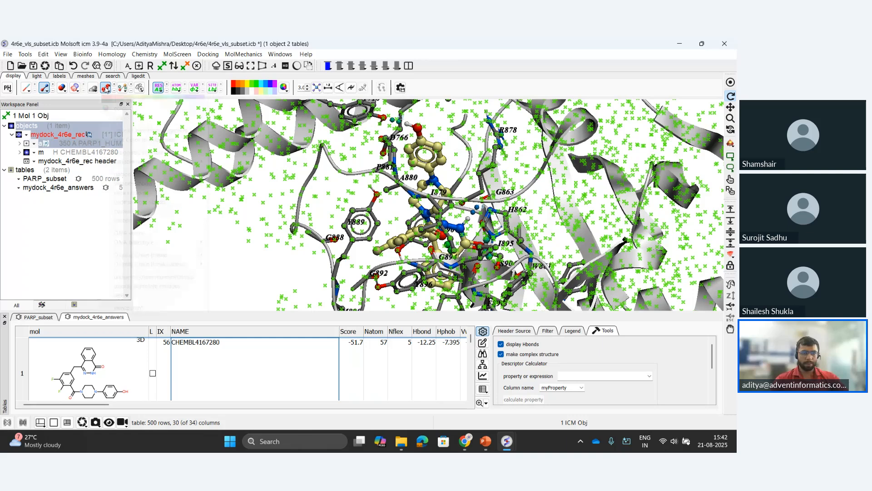
mouse_move(130, 119)
click(236, 120)
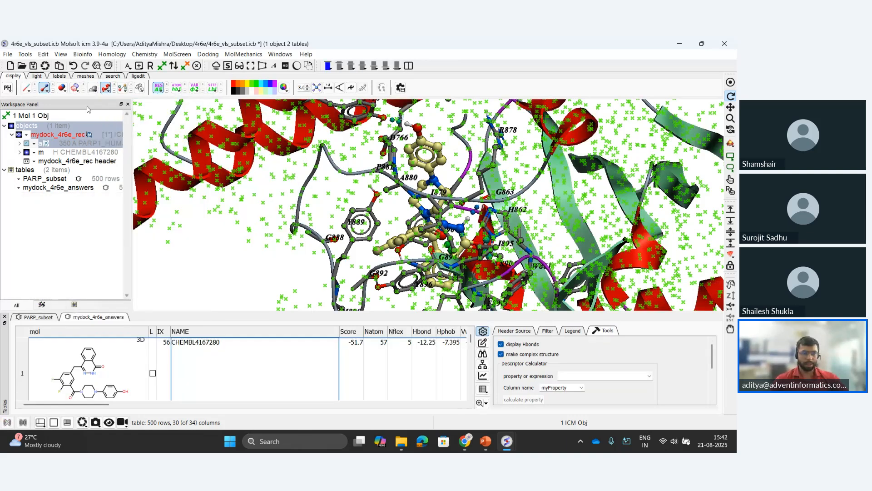
Make the receptor ribbon transparent, lower the transparency setting slightly until the ribbon shows faintly, and clear the selection
click(36, 76)
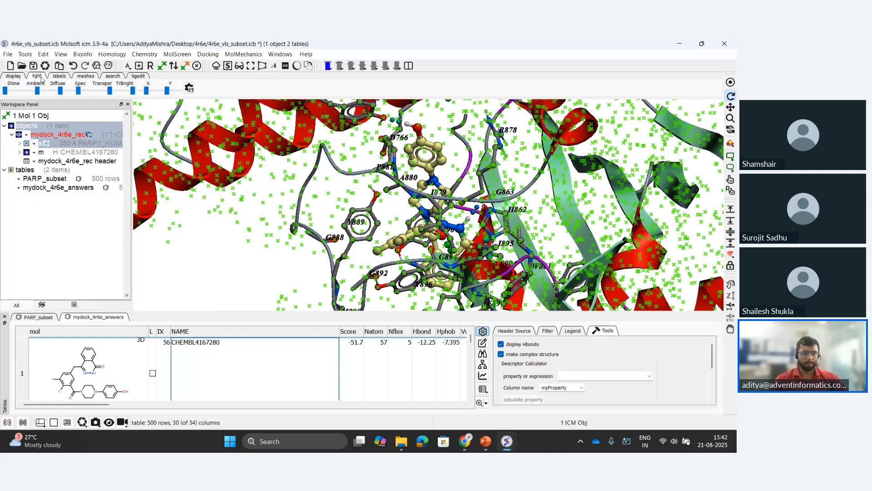
click(110, 76)
click(38, 77)
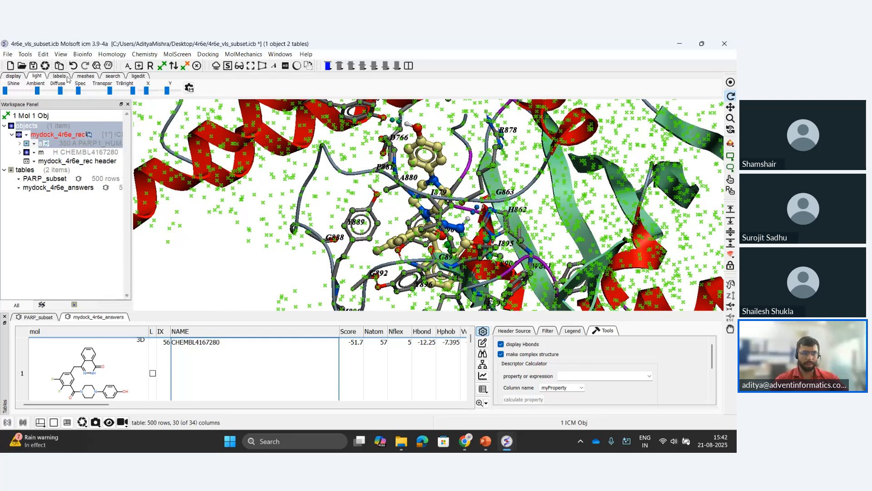
click(13, 76)
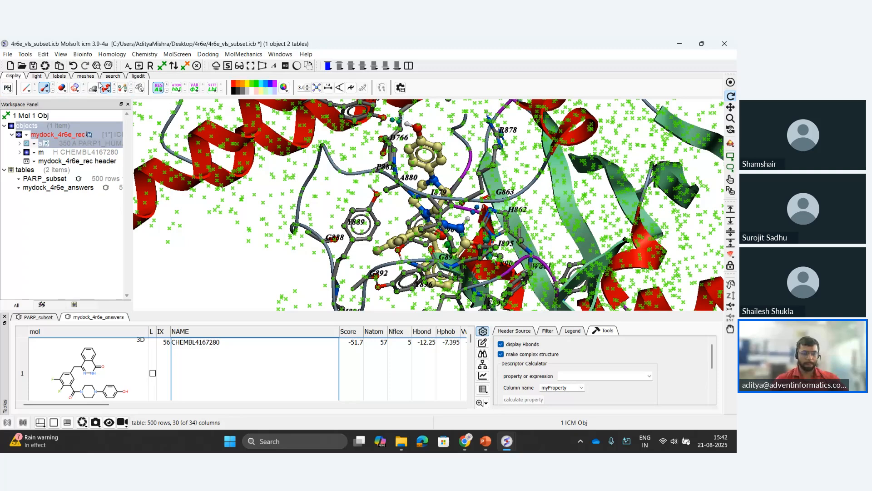
click(100, 85)
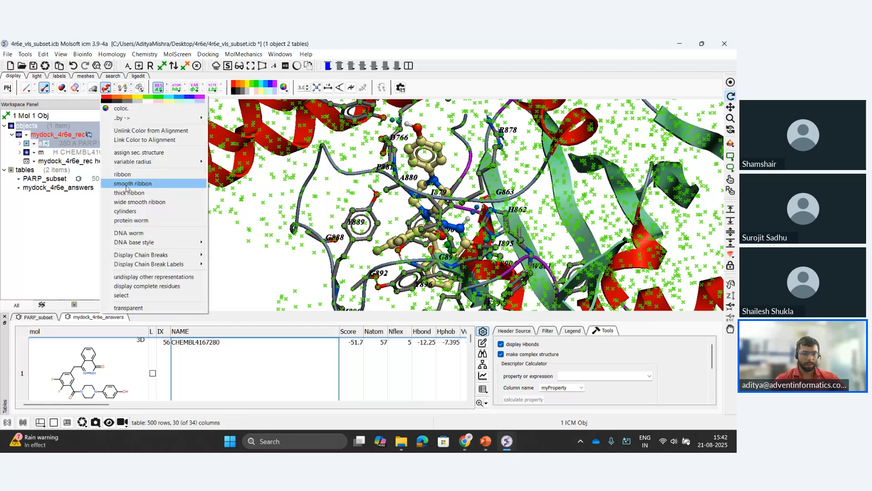
click(130, 308)
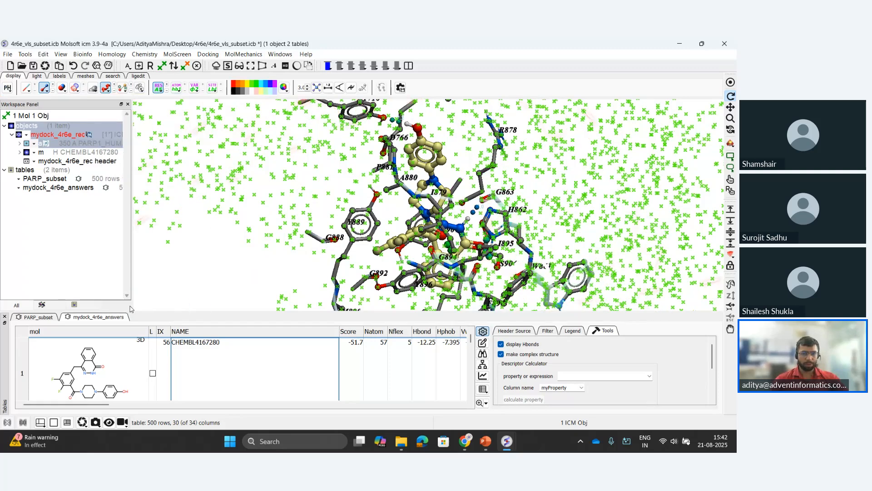
click(37, 76)
drag(110, 90, 100, 91)
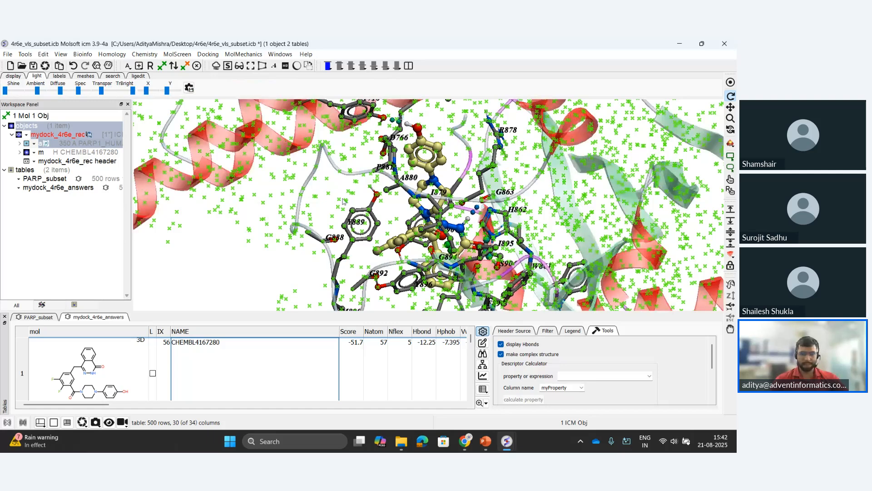
click(296, 249)
Turn on high-quality rendering and examine the contacts between the docked ligand and the labelled pocket residues
scroll(359, 205, up, 3)
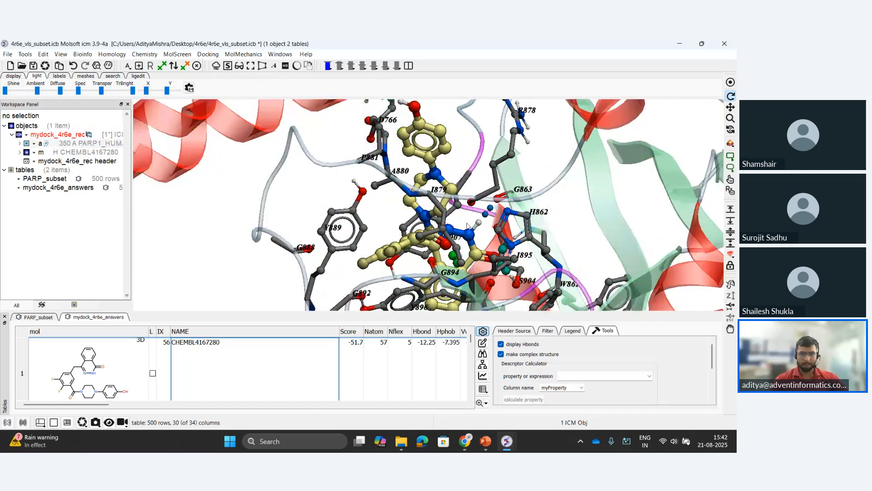
drag(359, 206, 432, 239)
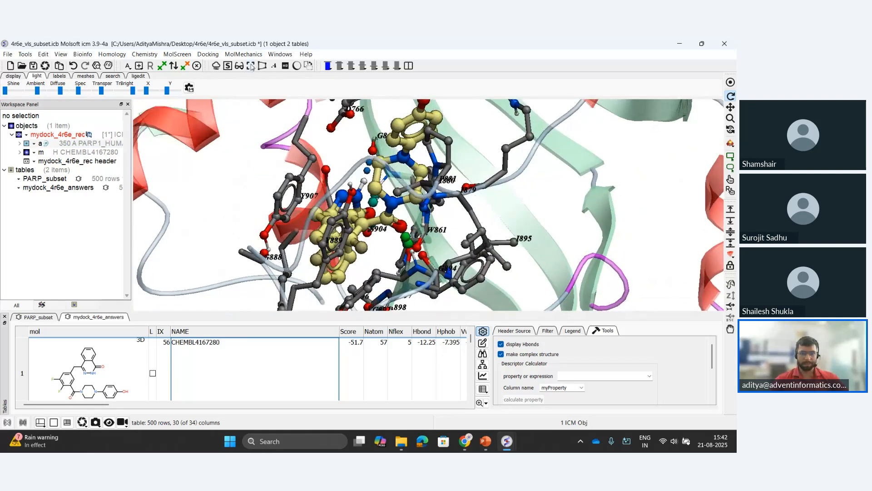
click(285, 66)
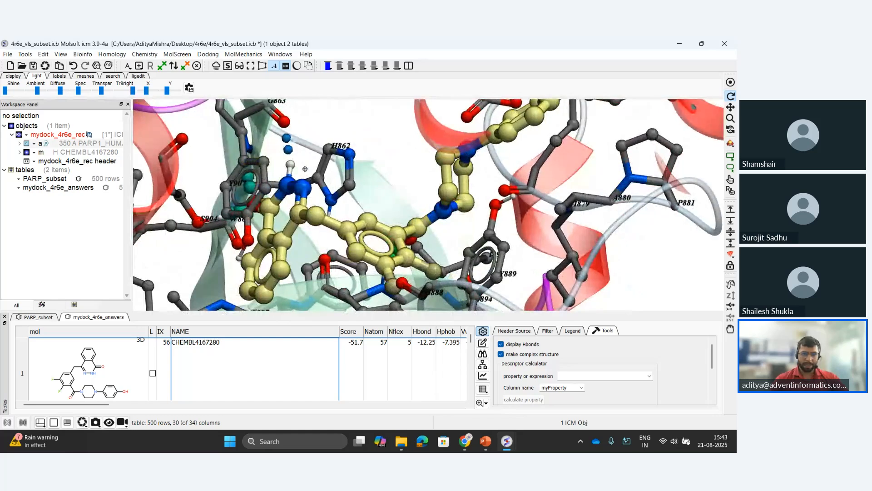
drag(348, 195, 312, 213)
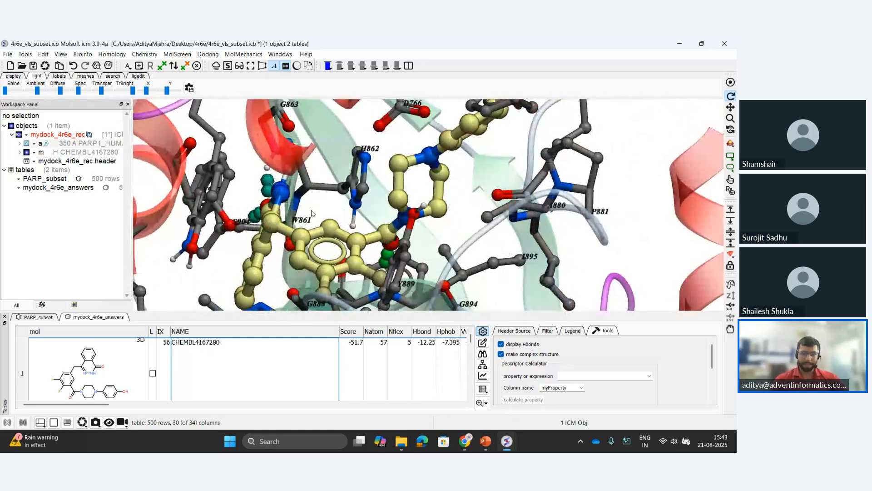
scroll(312, 213, down, 4)
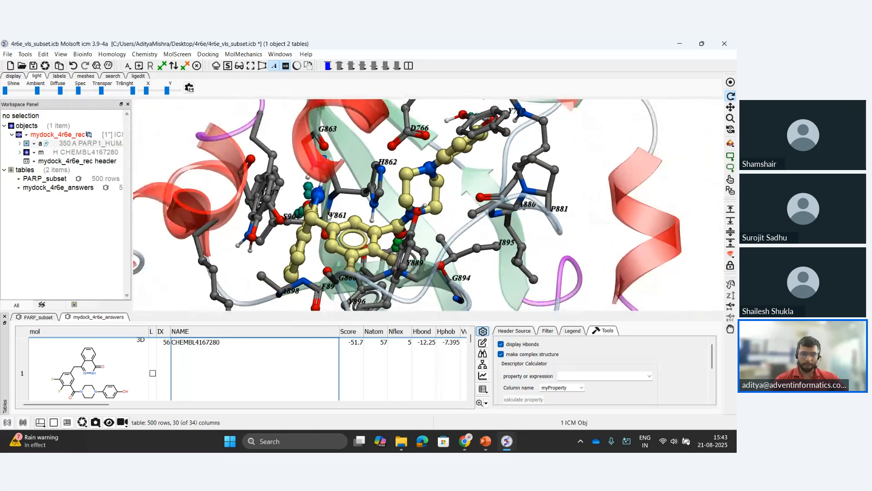
drag(309, 203, 321, 222)
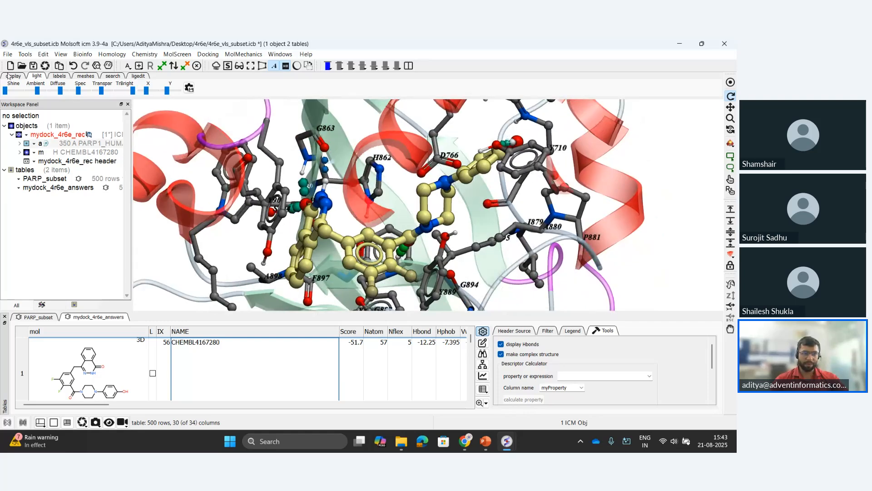
Display the pi-pi and pi-cation interactions of the complex, save the view as a slide, and inspect the pocket
click(10, 76)
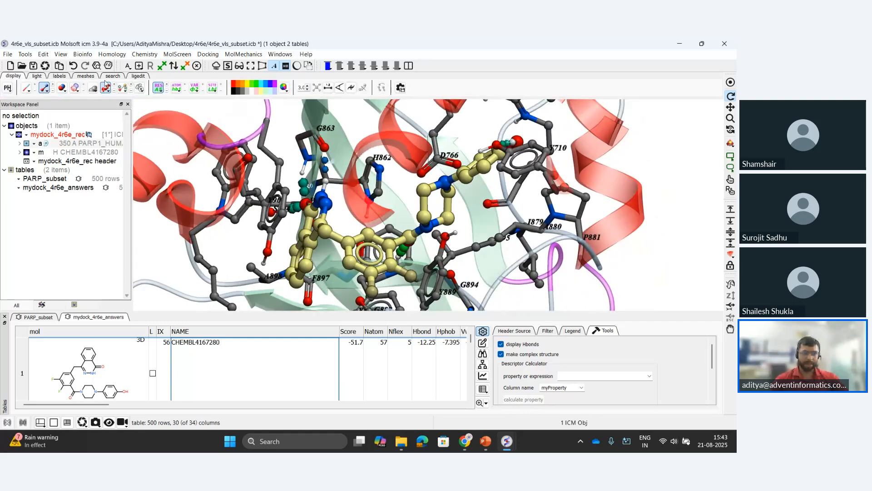
click(140, 88)
mouse_move(372, 203)
mouse_down()
mouse_move(376, 218)
mouse_move(357, 209)
mouse_move(387, 205)
mouse_move(378, 204)
mouse_up()
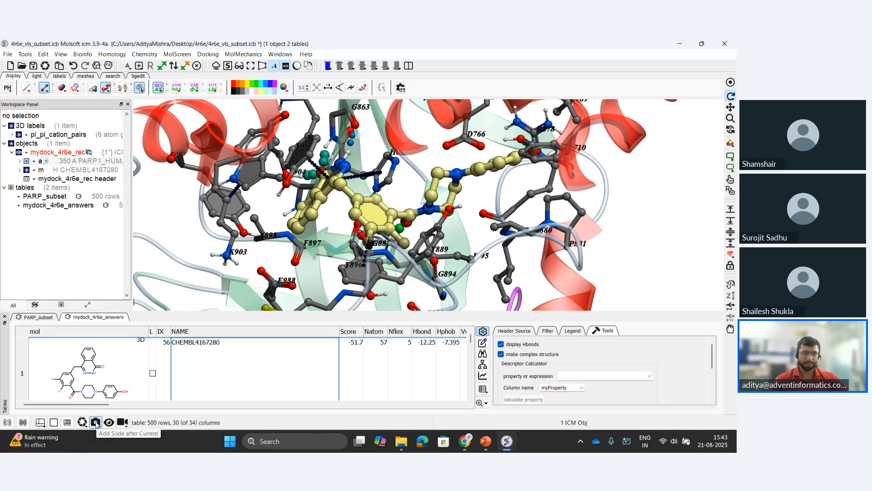
click(96, 422)
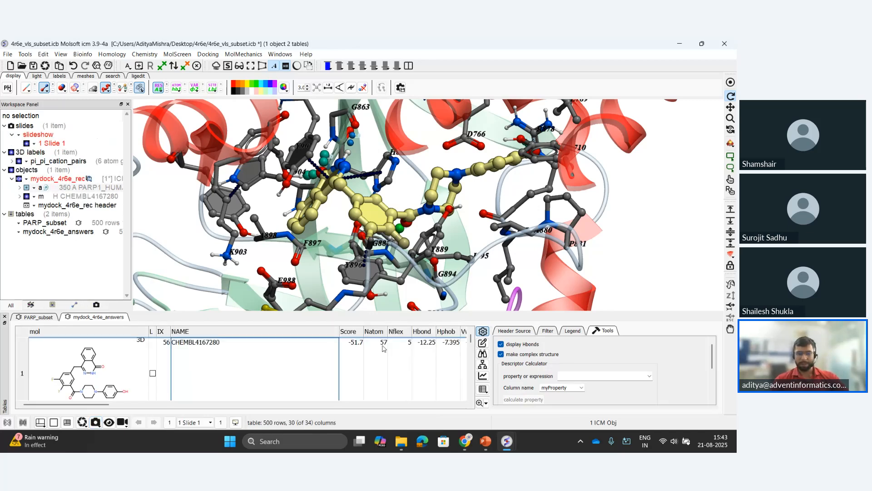
drag(471, 220, 488, 221)
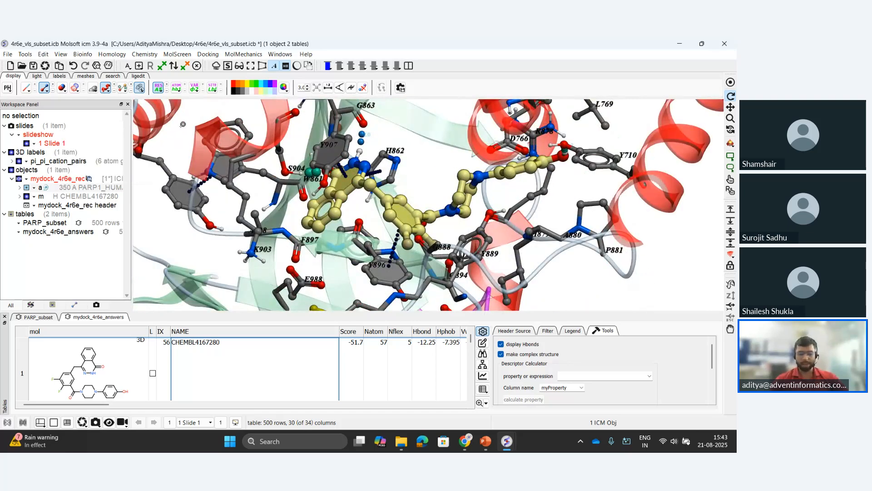
scroll(423, 190, up, 1)
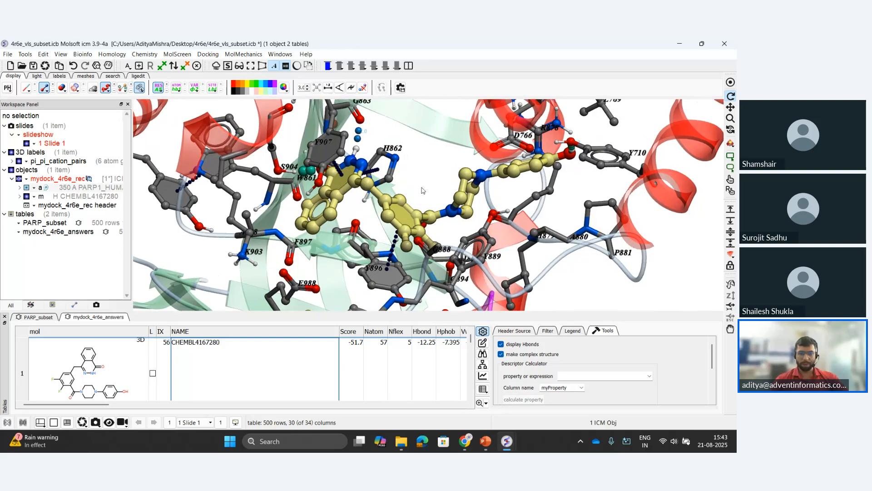
scroll(423, 191, down, 2)
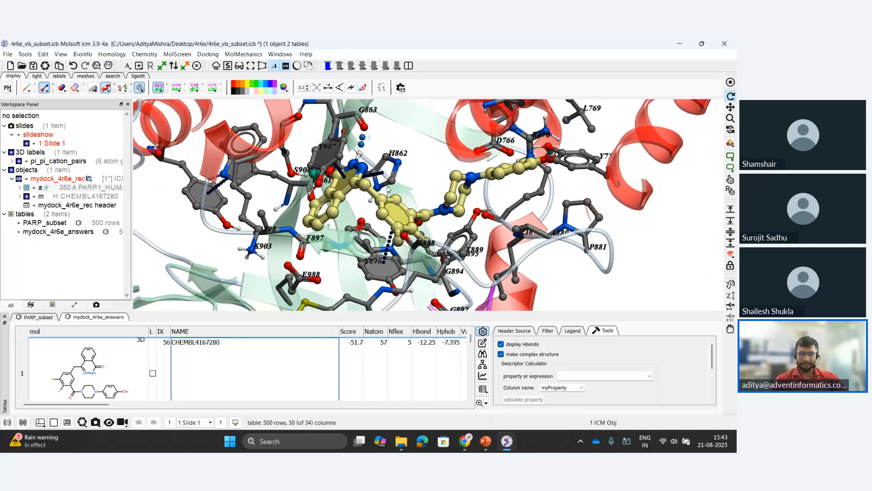
Generate the receptor pocket surface around the docked ligand CHEMBL4167280
scroll(414, 188, up, 3)
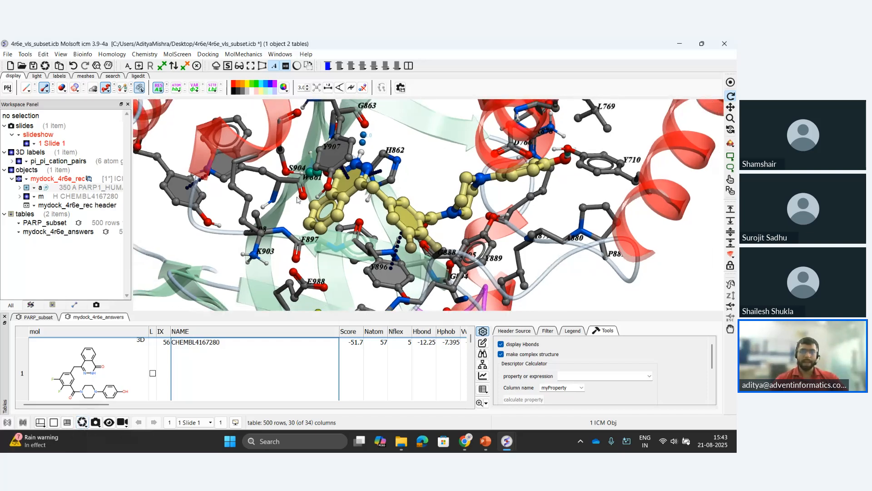
scroll(416, 176, up, 2)
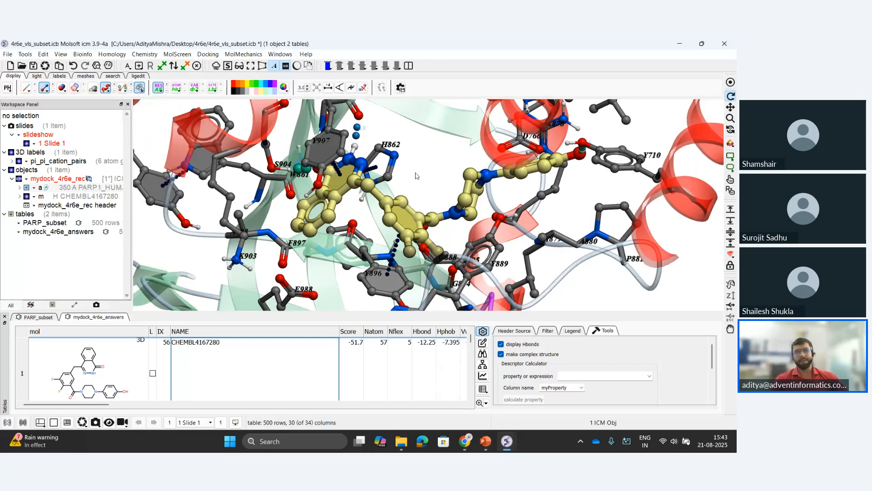
drag(416, 176, 409, 176)
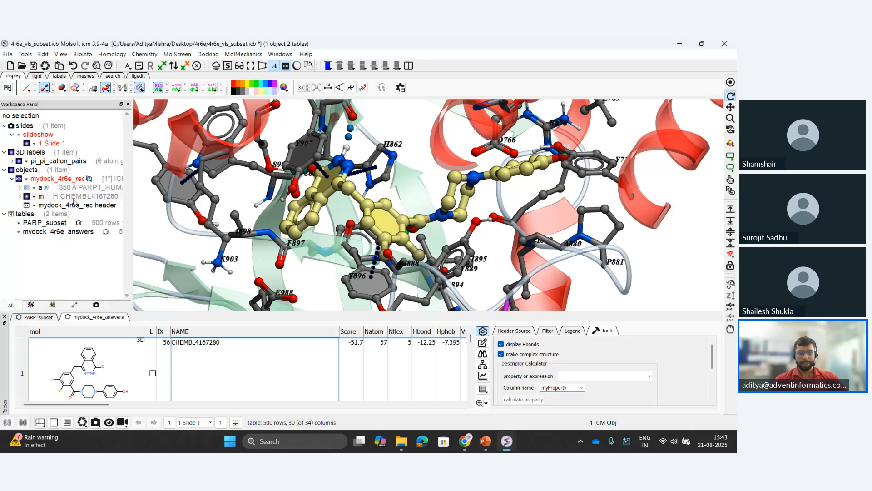
right_click(49, 196)
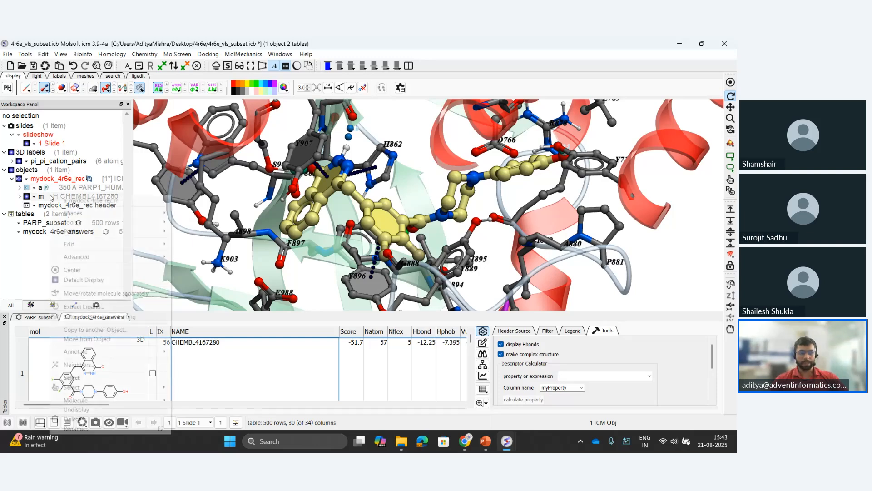
mouse_move(93, 230)
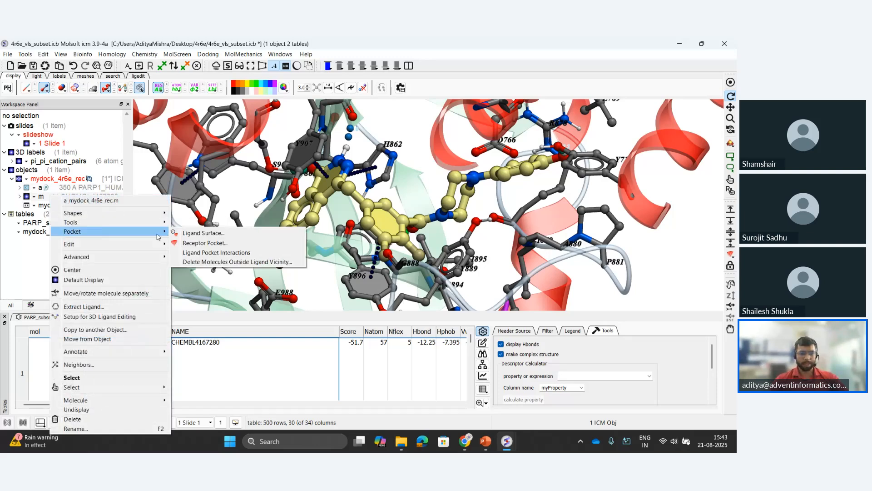
click(199, 243)
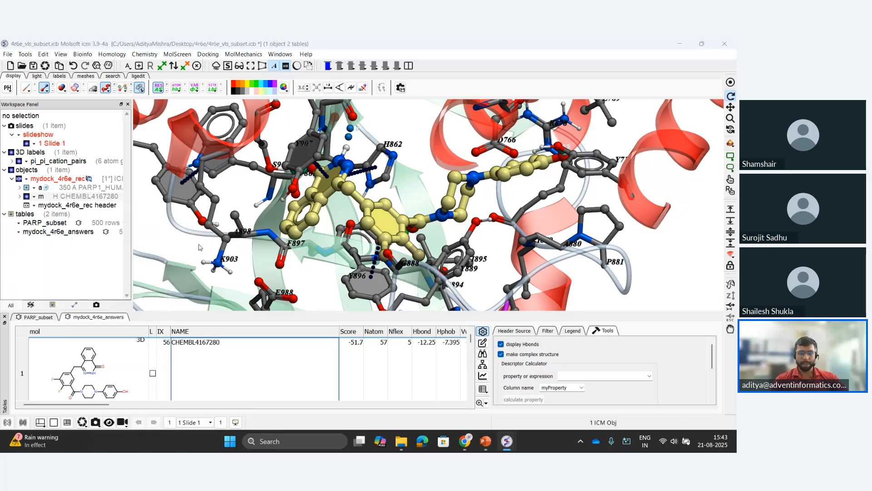
click(354, 248)
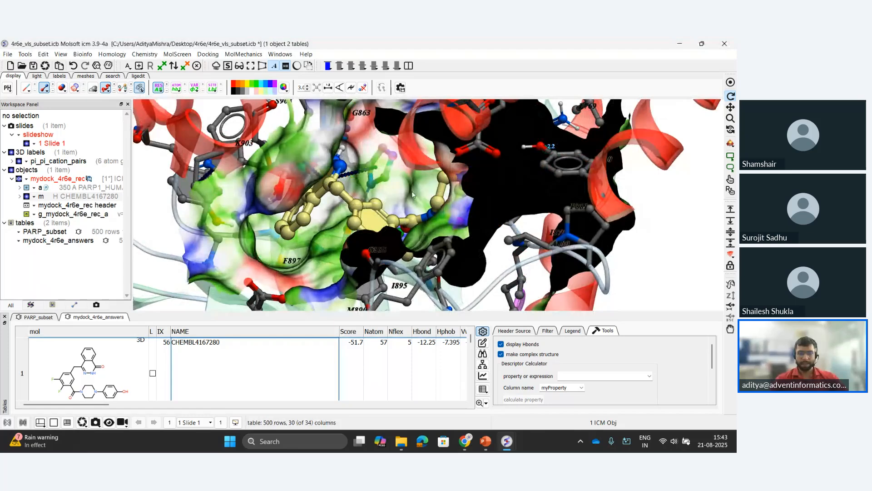
Create a ligand surface for the docked CHEMBL4167280 inside the pocket, keeping the default margin
drag(419, 201, 399, 233)
scroll(461, 225, down, 2)
scroll(454, 223, up, 5)
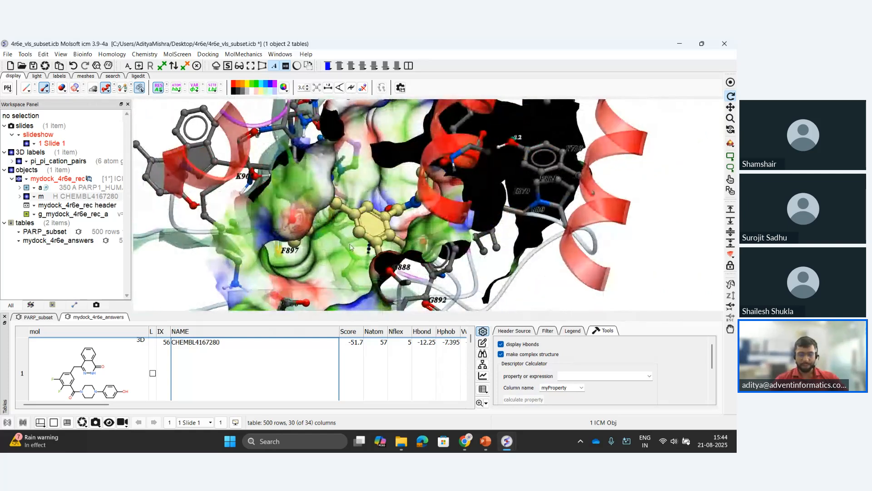
scroll(345, 237, down, 1)
scroll(345, 239, down, 2)
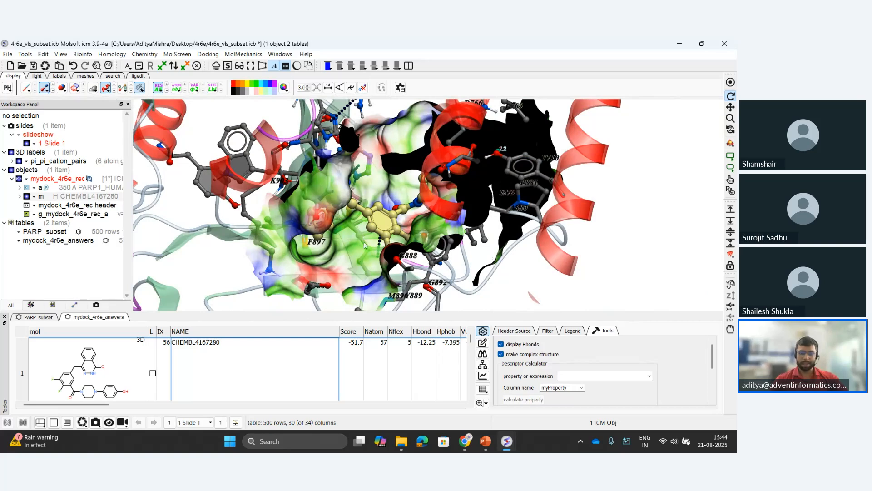
drag(364, 245, 361, 228)
right_click(51, 196)
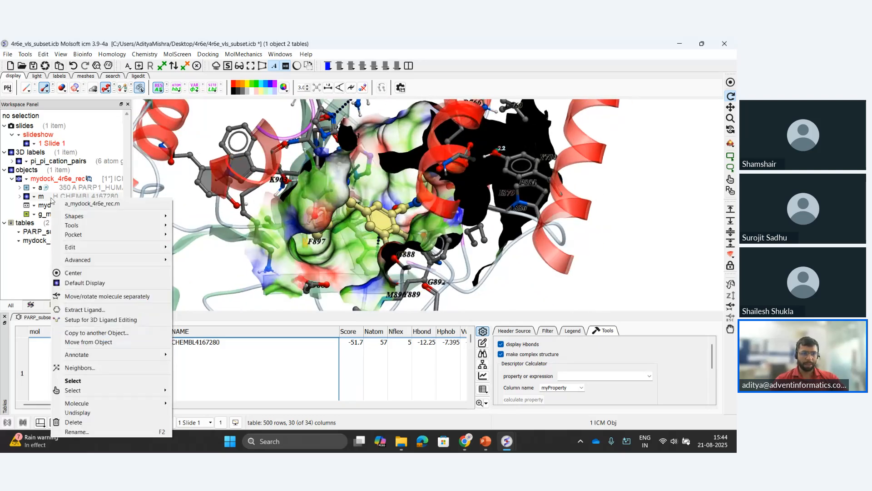
mouse_move(93, 238)
click(205, 236)
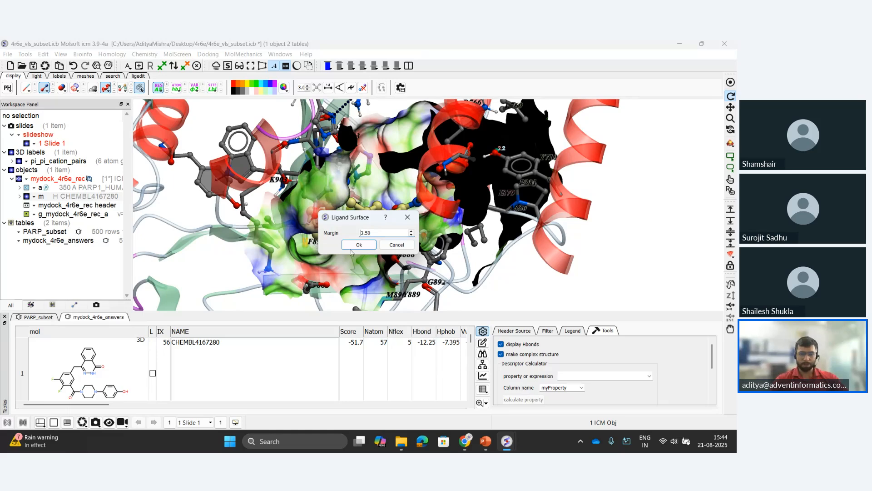
click(359, 245)
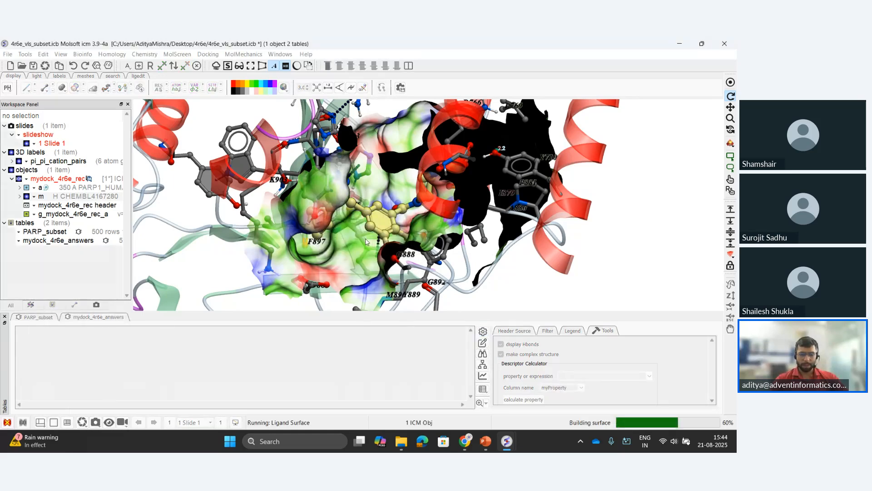
Examine how the ligand's mesh surface fits within the receptor pocket surface from several angles
scroll(354, 242, up, 4)
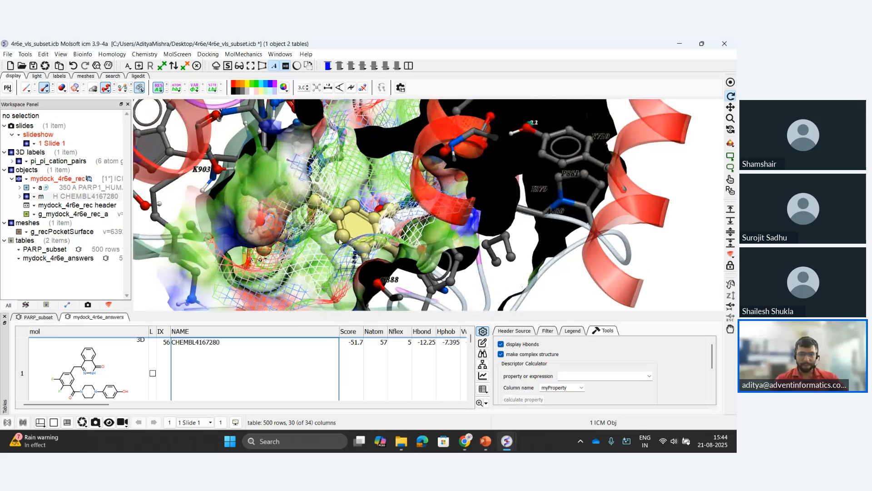
middle_drag(338, 239, 360, 231)
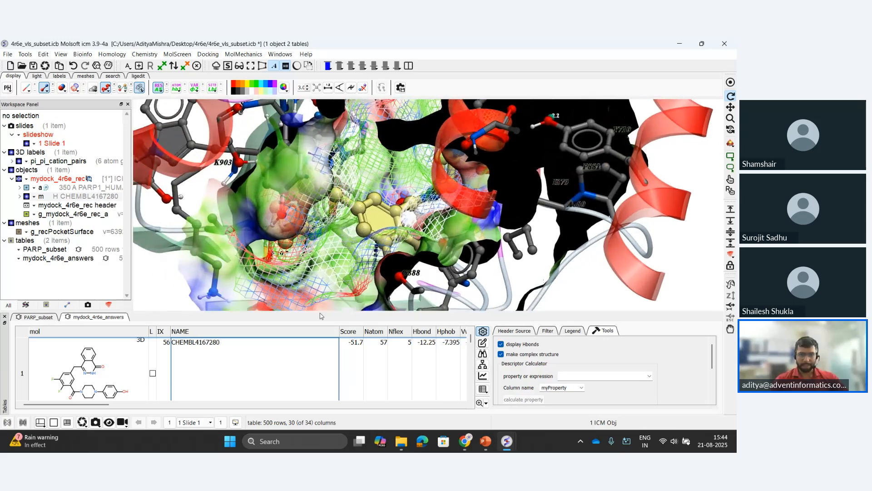
drag(319, 332, 262, 281)
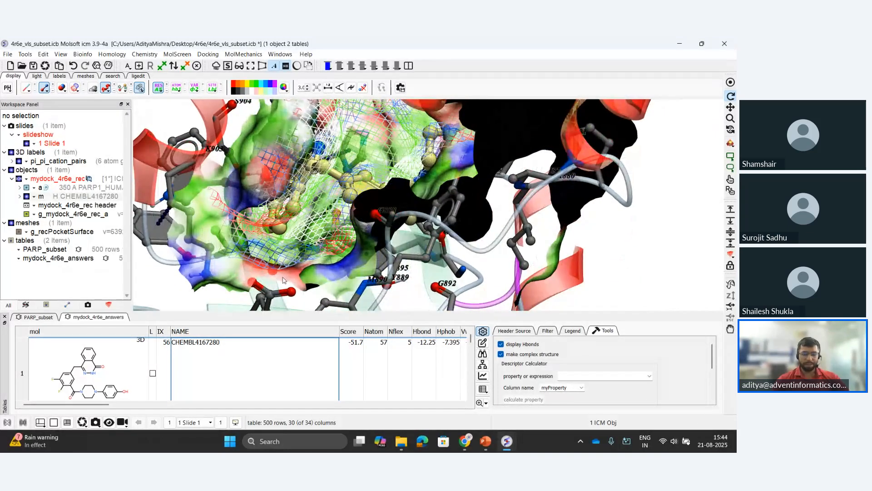
drag(331, 295, 441, 173)
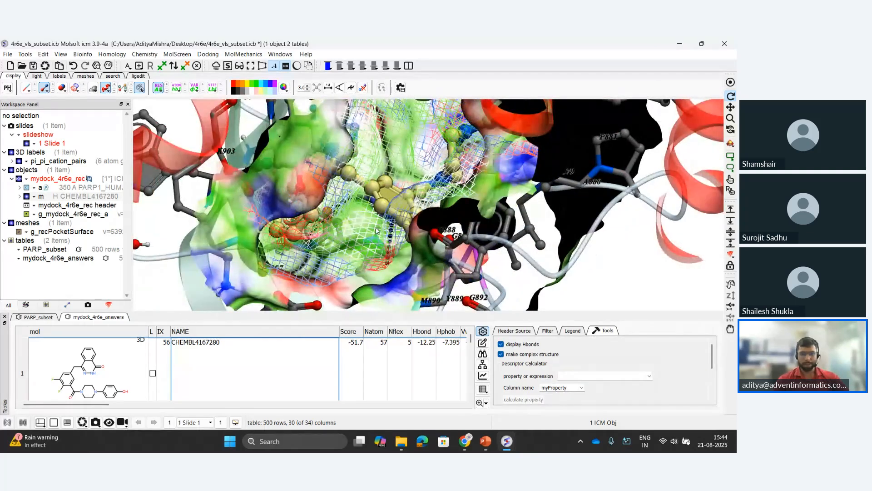
drag(377, 229, 424, 181)
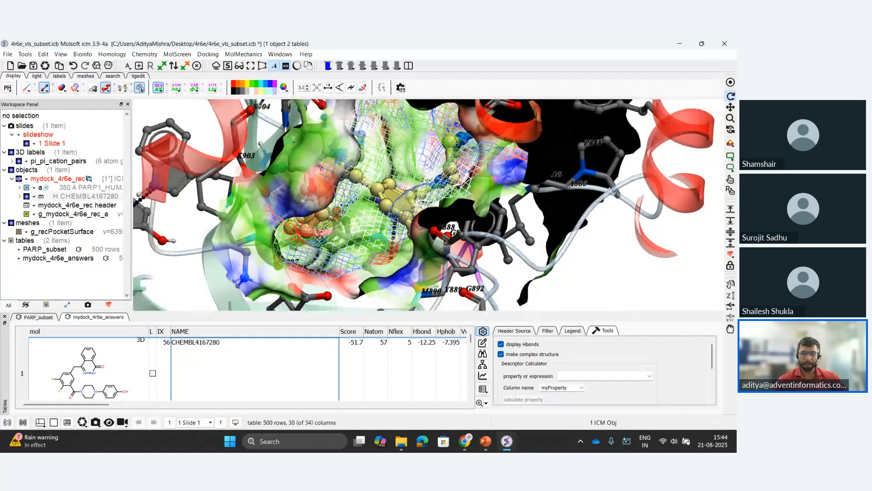
scroll(423, 182, down, 4)
scroll(423, 181, up, 2)
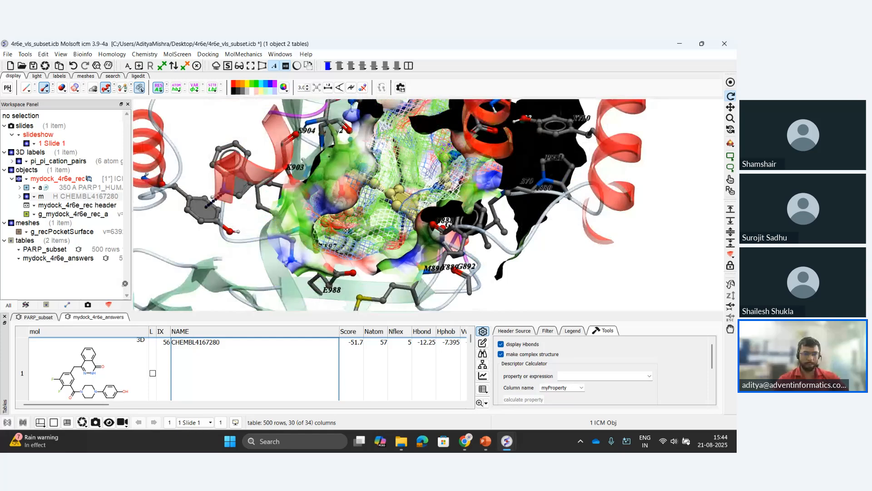
Hide the g_recPocketSurface mesh and the g_mydock_4r6e_rec_a surface, and enlarge the docking results table area
click(19, 232)
click(26, 214)
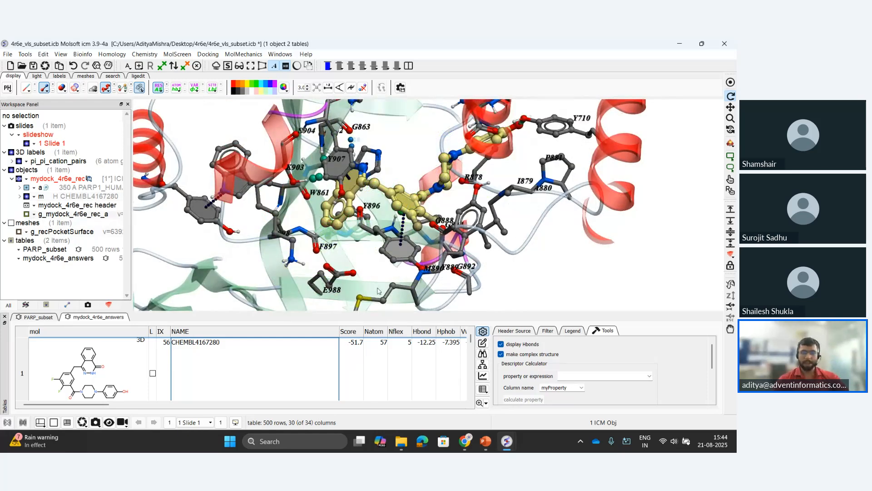
drag(483, 260, 517, 264)
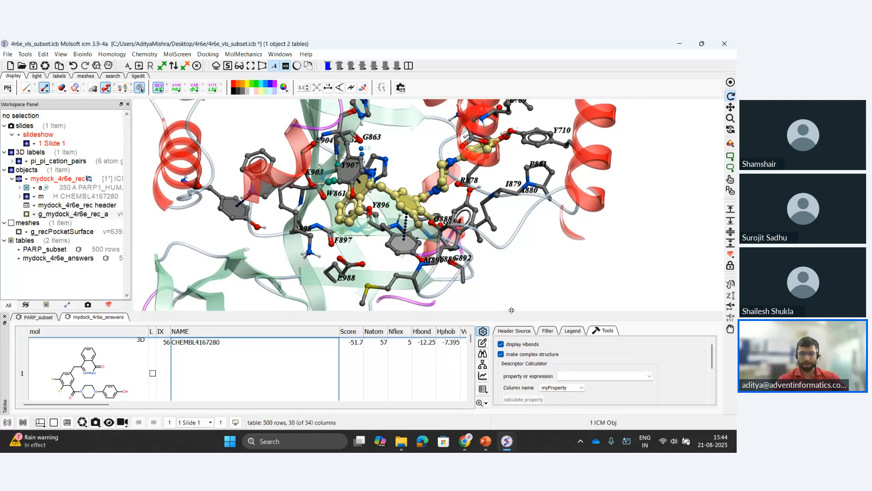
drag(514, 313, 513, 248)
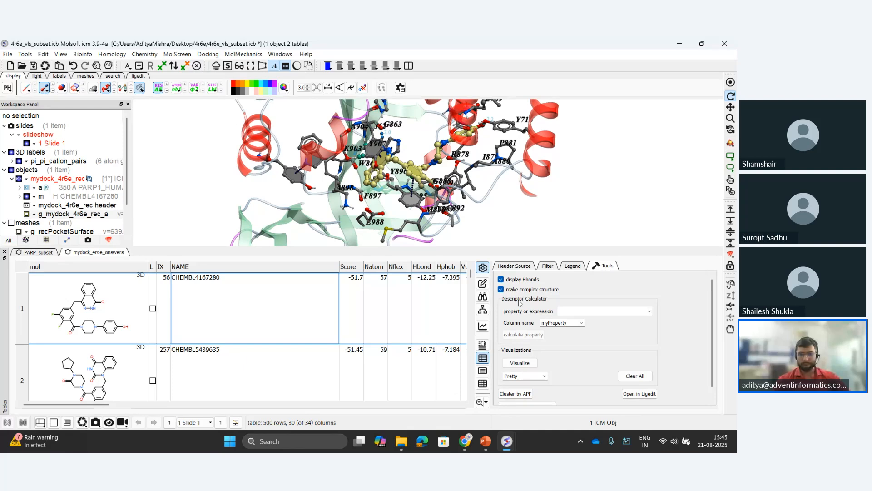
drag(457, 247, 457, 300)
Calculate the Charge property for the docked hits into a column named charge, and review that column's values
click(649, 348)
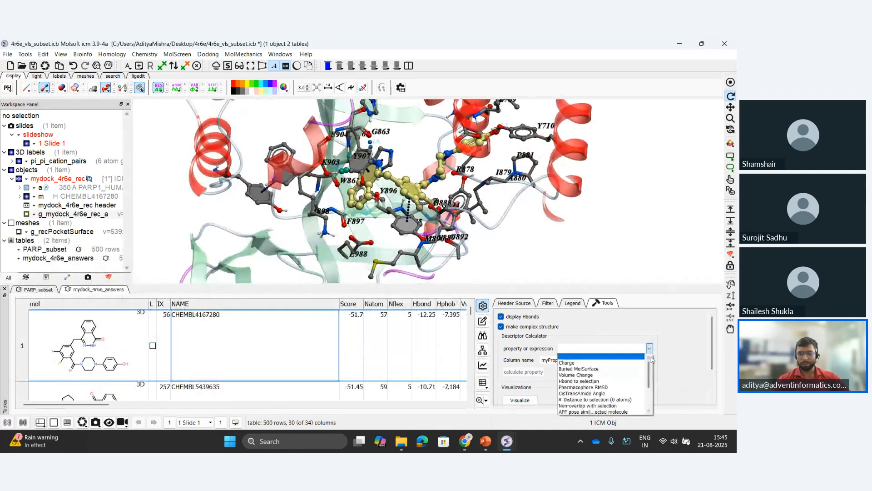
scroll(650, 371, down, 1)
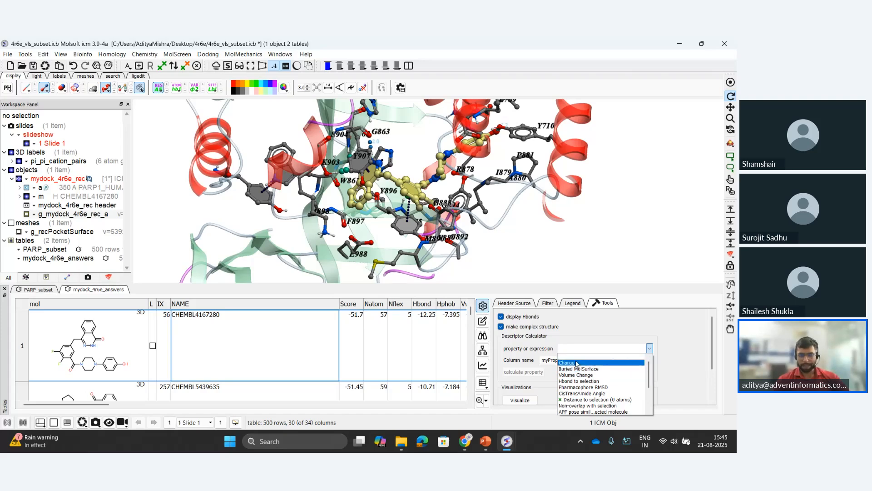
click(576, 363)
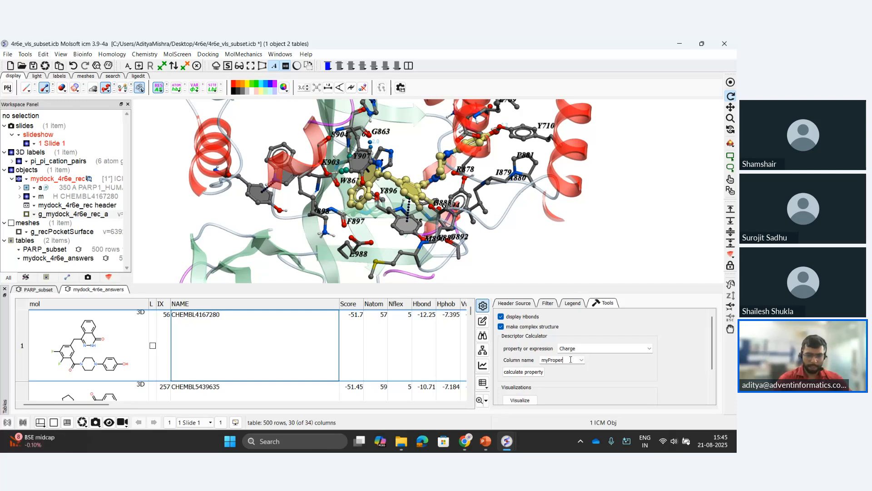
double_click(571, 359)
key(BackSpace)
text(char)
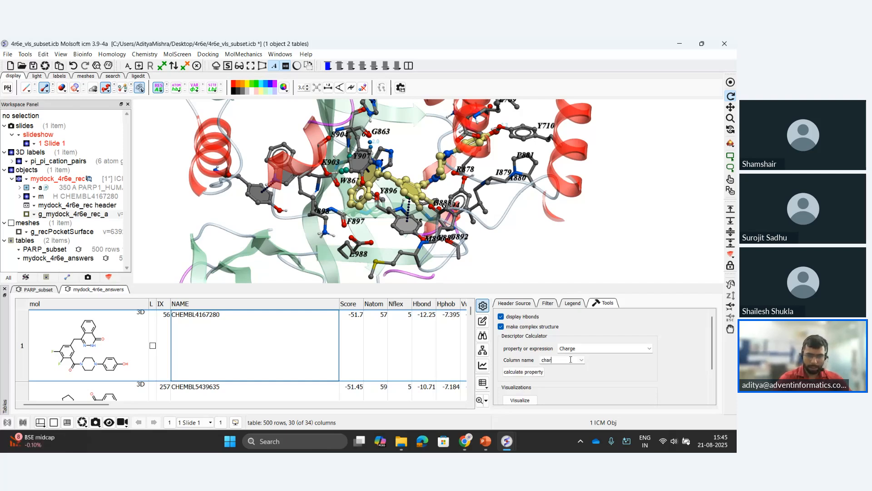
text(ge)
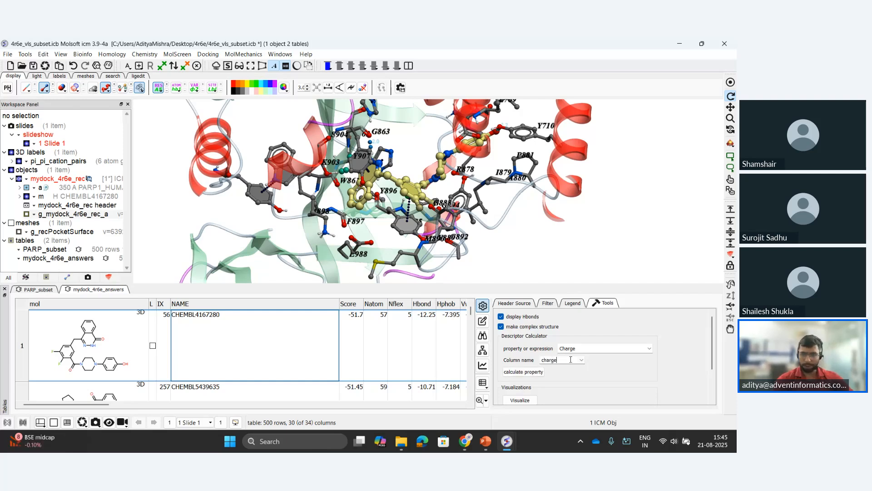
click(534, 372)
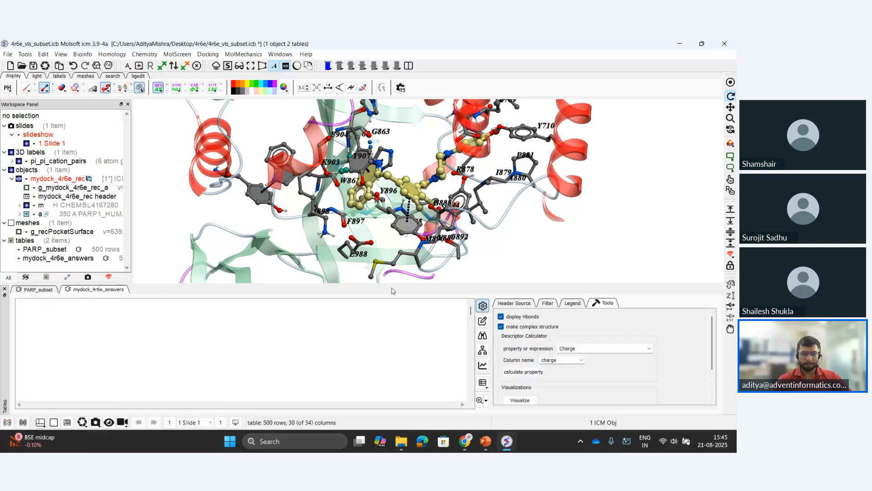
drag(54, 404, 402, 404)
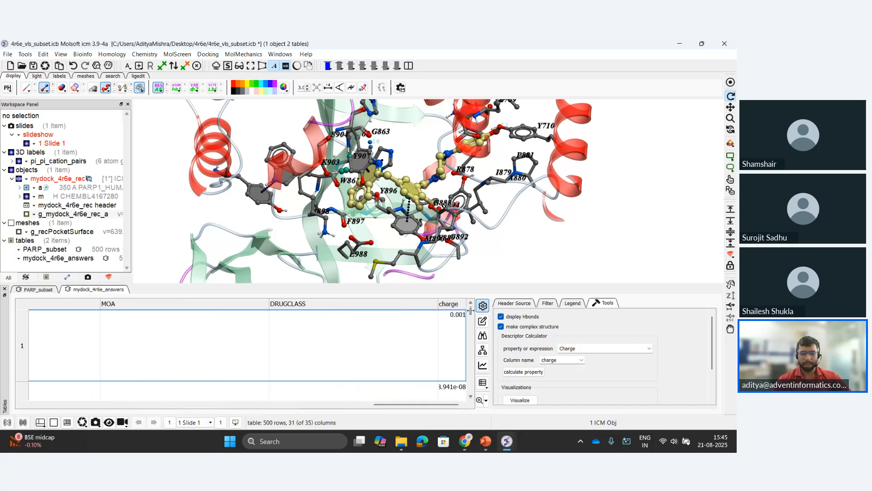
scroll(470, 311, down, 4)
scroll(470, 312, down, 4)
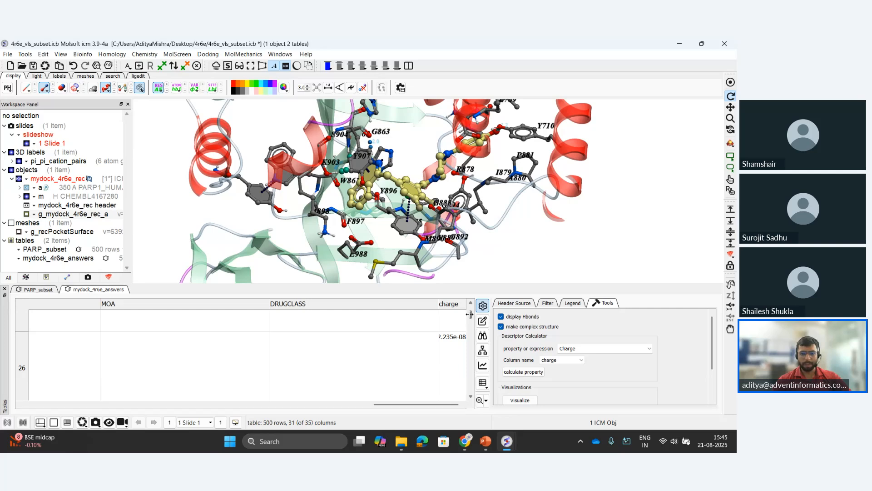
drag(471, 315, 472, 310)
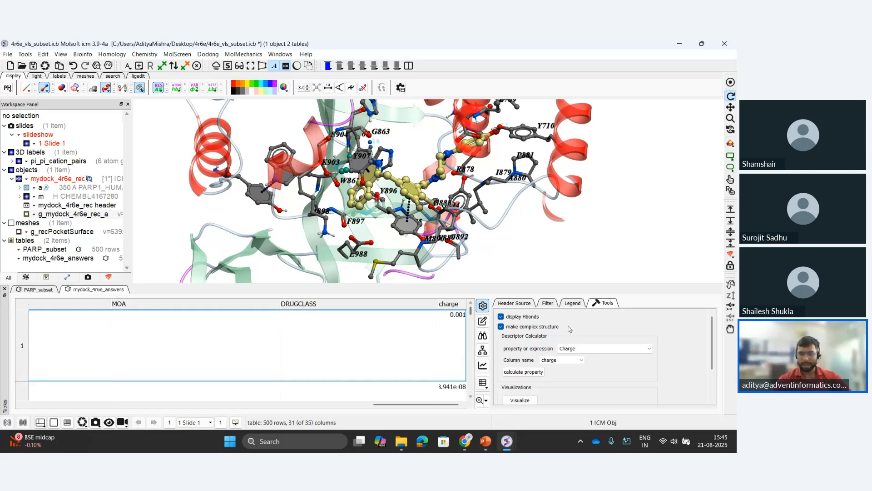
Calculate the Buried MolSurface property for the docked hits into a column named BSA
click(649, 348)
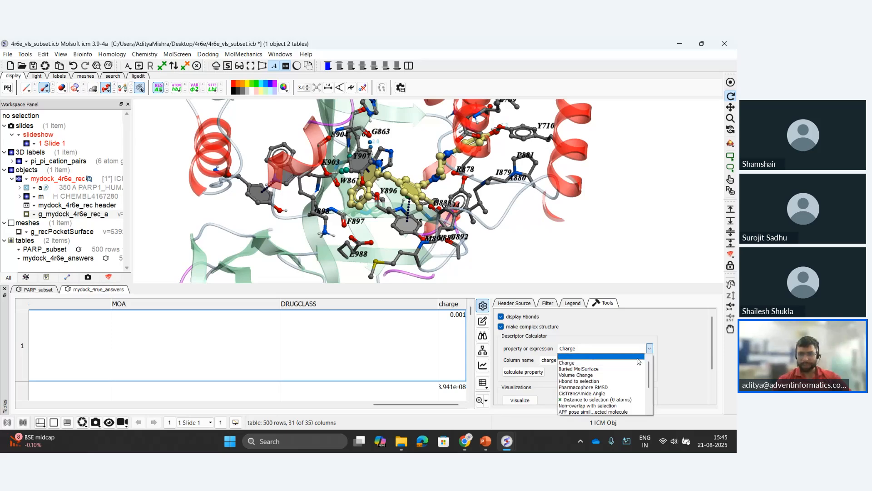
click(586, 369)
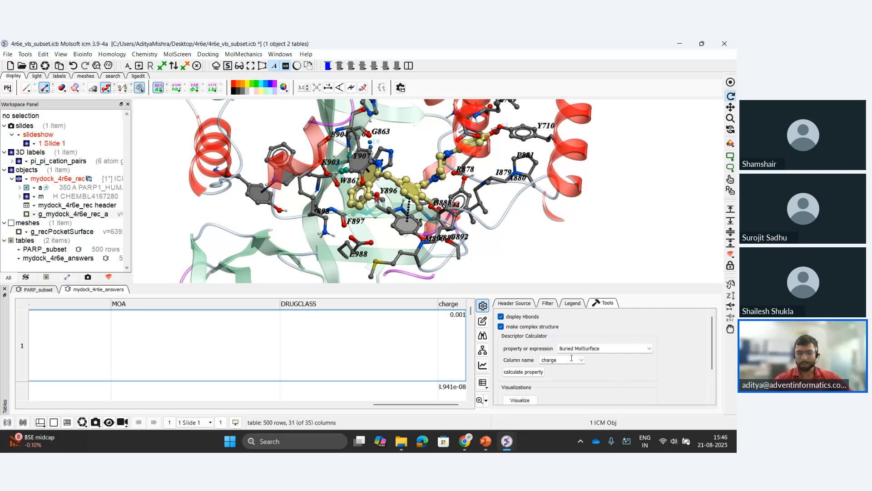
key(BackSpace)
key(BackSpace)
key(BackSpace)
key(BackSpace)
key(BackSpace)
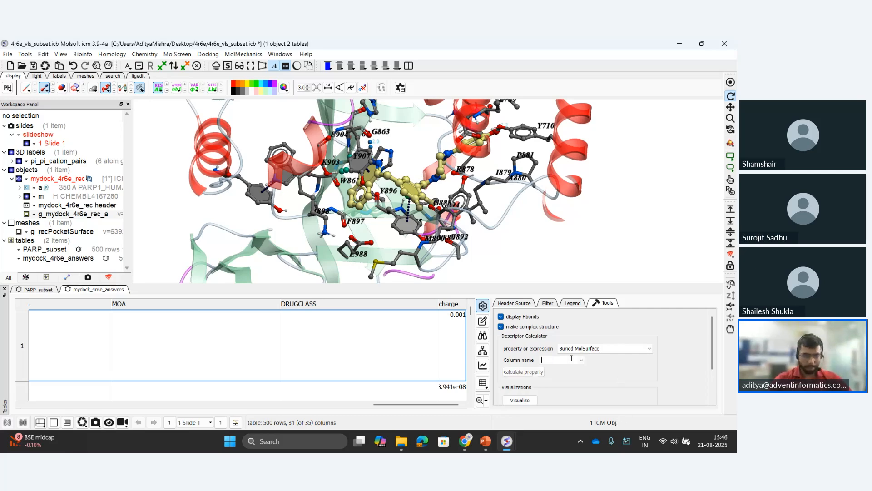
text(BSA)
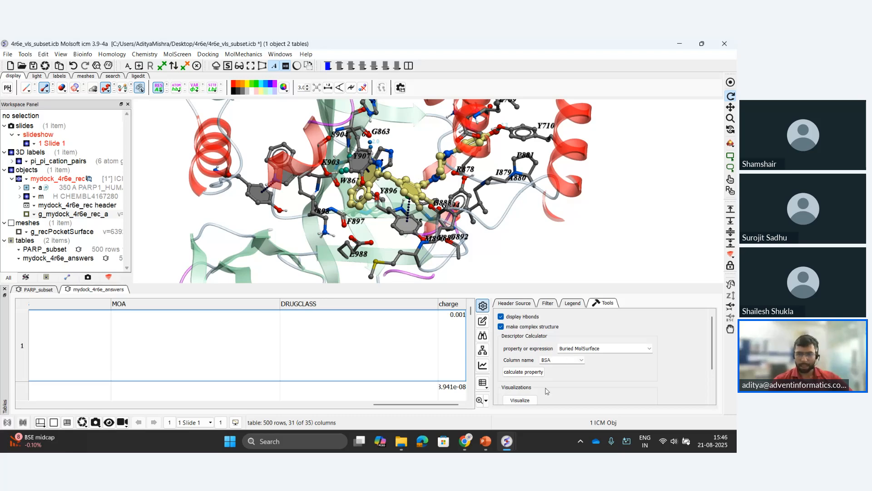
click(523, 373)
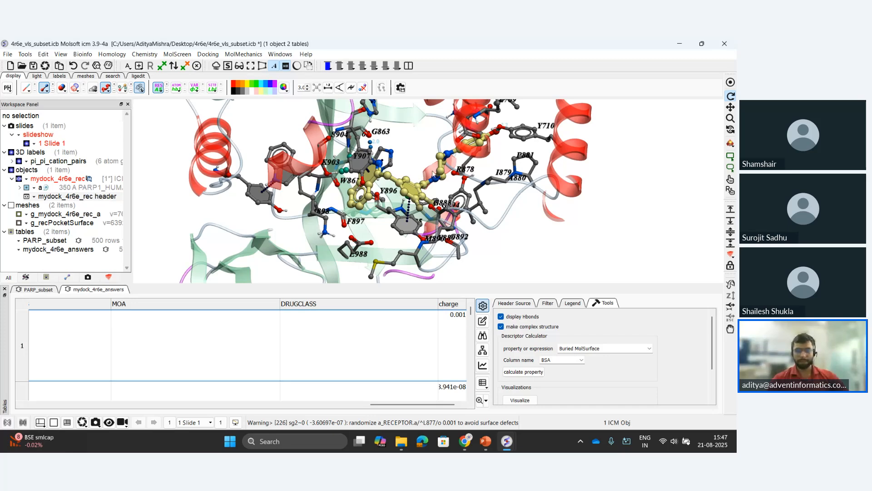
Review the new BSA column values beside charge for the docked hits, and zoom in on the docked ligand
scroll(434, 174, up, 5)
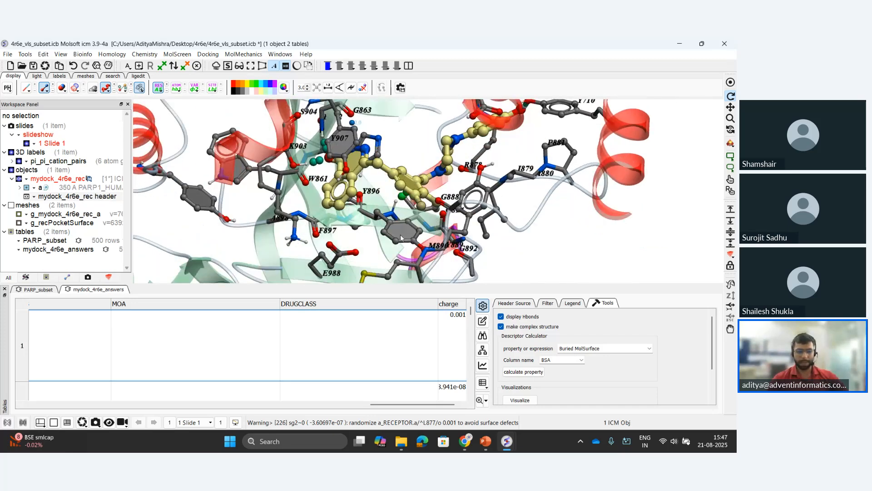
drag(404, 405, 408, 404)
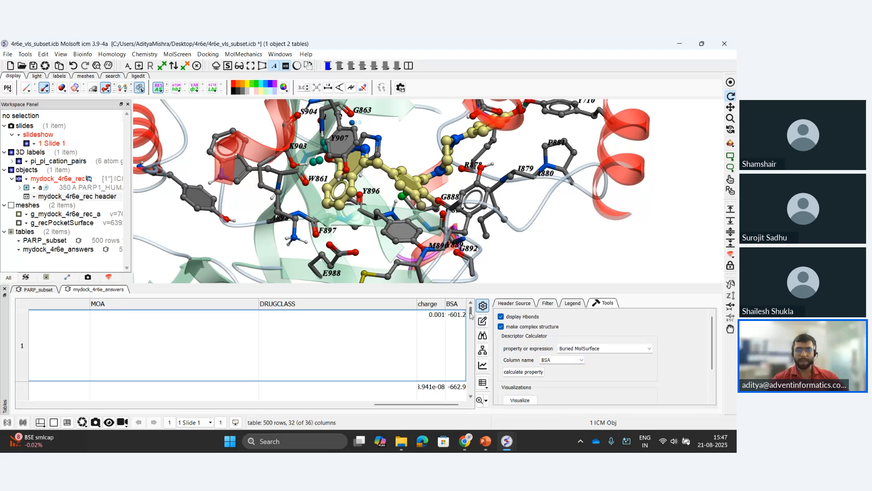
mouse_move(471, 313)
mouse_down()
mouse_move(472, 392)
mouse_move(471, 311)
mouse_up()
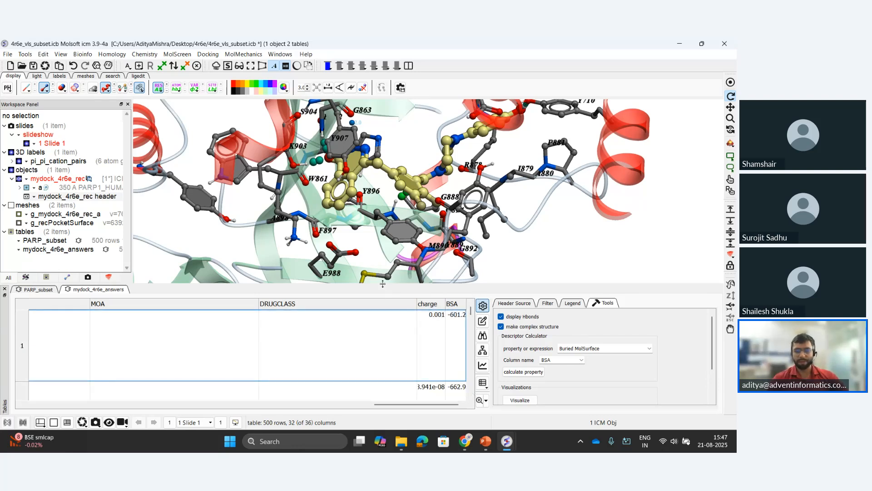
drag(382, 284, 381, 321)
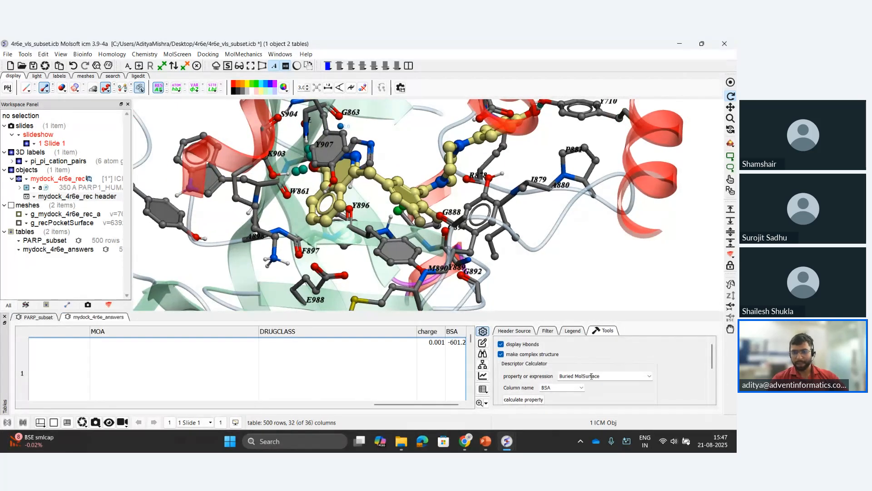
Enlarge the results table area and choose Volume Change as the descriptor property
drag(602, 311, 601, 256)
click(603, 319)
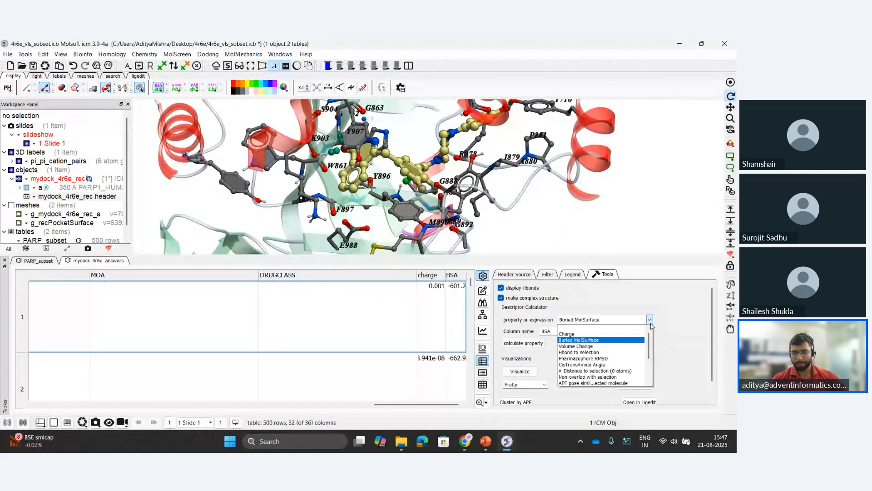
click(600, 346)
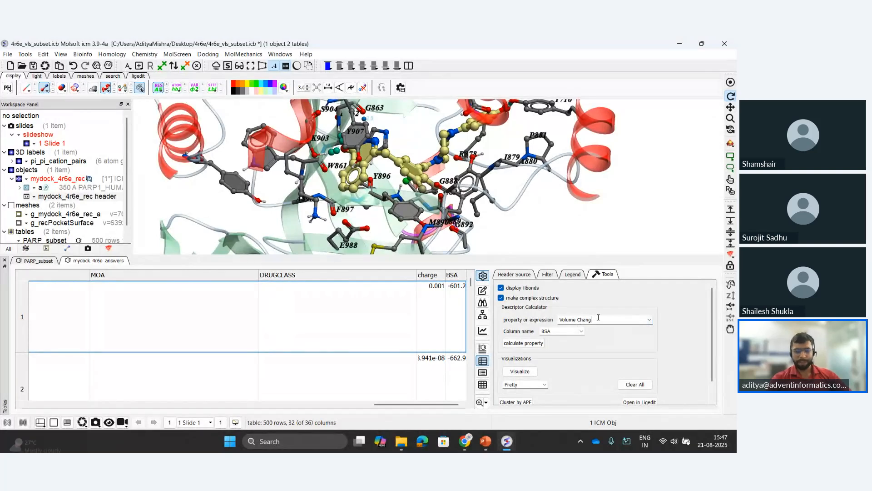
key(BackSpace)
key(BackSpace)
key(BackSpace)
key(BackSpace)
key(BackSpace)
key(BackSpace)
key(BackSpace)
key(BackSpace)
key(BackSpace)
key(BackSpace)
key(BackSpace)
key(BackSpace)
key(BackSpace)
text(VC)
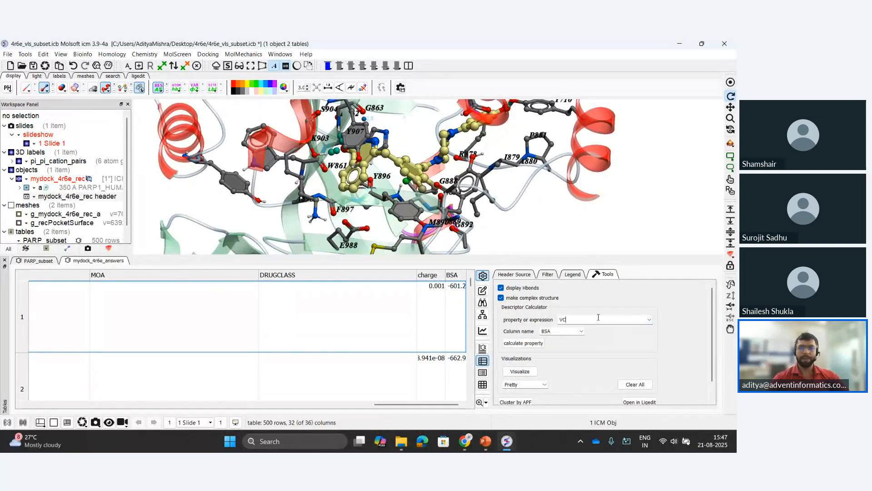
click(649, 319)
click(628, 340)
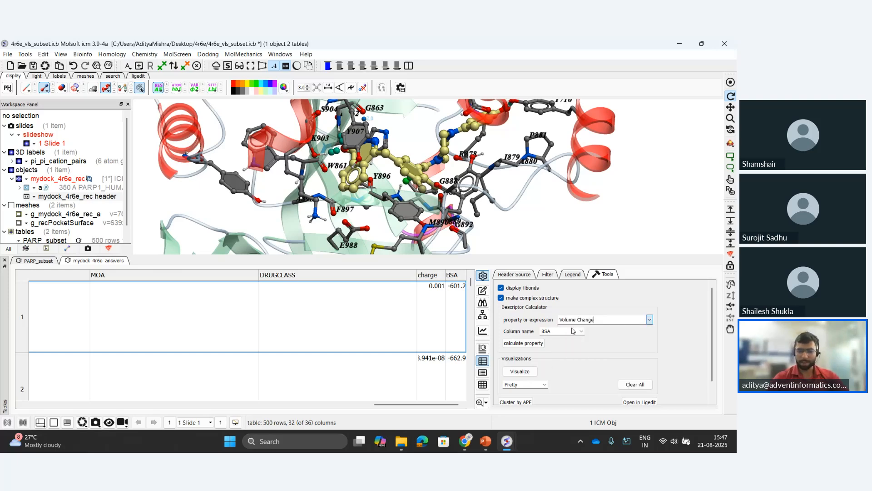
Name the descriptor column VC and calculate the Volume Change property for the docked hits
click(566, 330)
key(BackSpace)
key(BackSpace)
key(BackSpace)
text(VC)
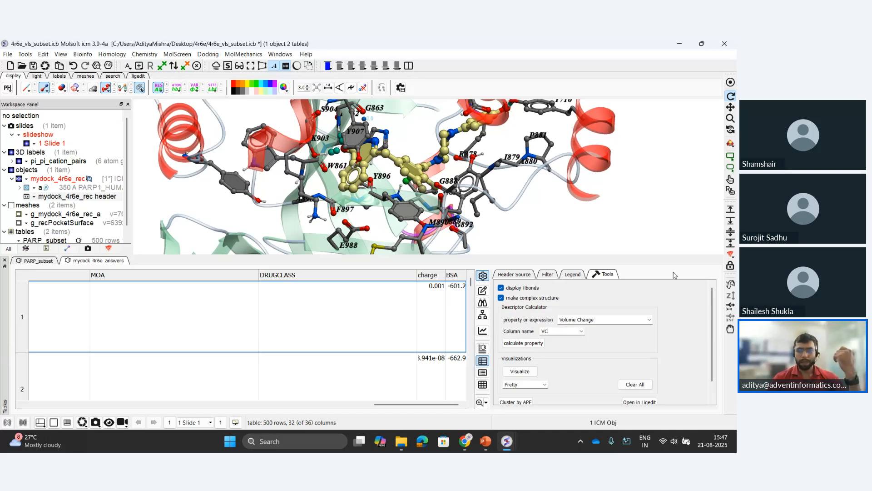
click(524, 343)
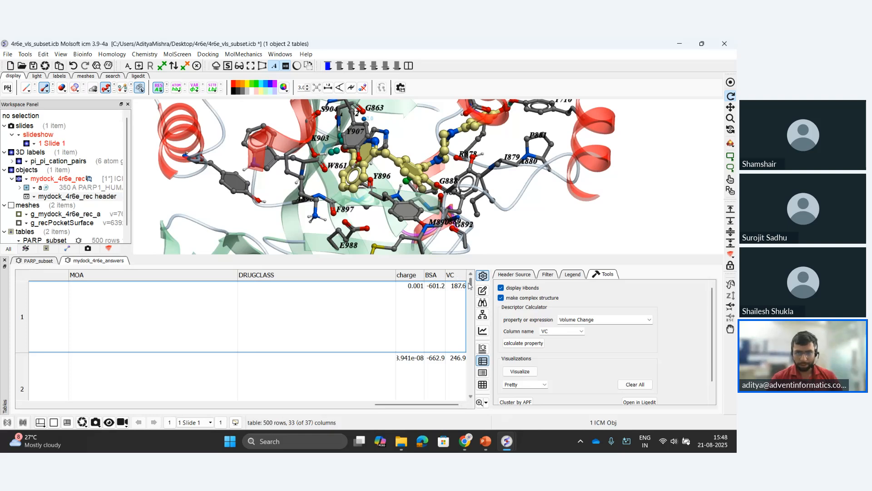
Return to the table's first columns and display the docked complex of CHEMBL4167280, comparing it with CHEMBL5439635
mouse_move(471, 281)
mouse_down()
mouse_move(470, 303)
mouse_move(470, 277)
mouse_up()
drag(431, 404, 79, 397)
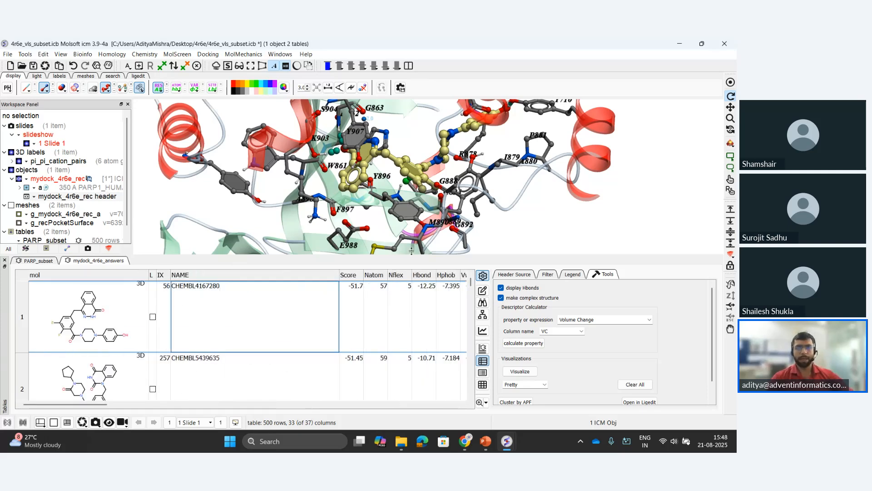
scroll(454, 204, up, 3)
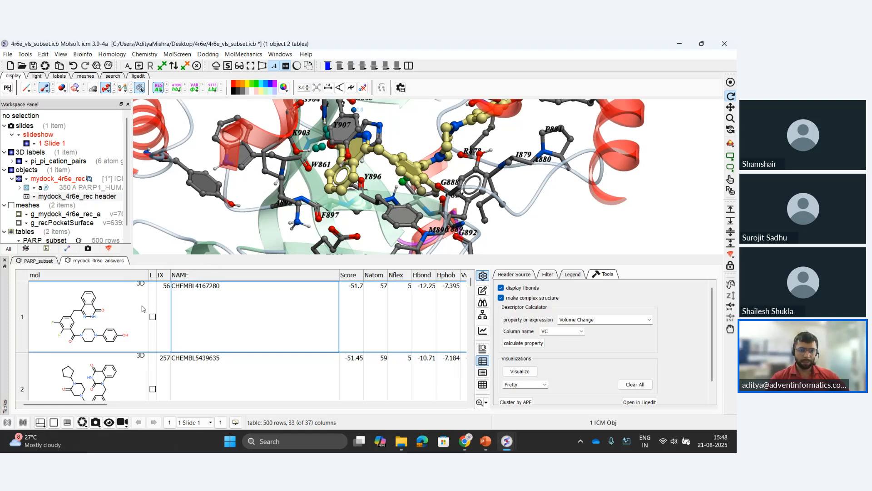
double_click(233, 332)
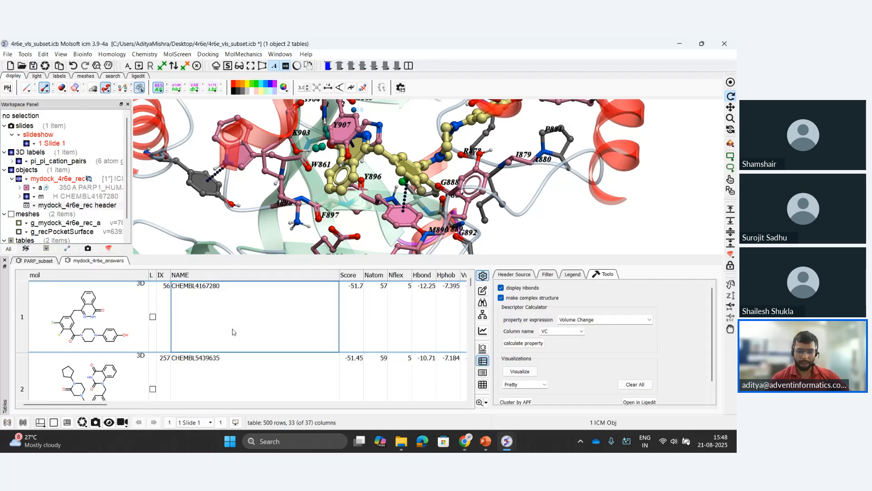
key(Down)
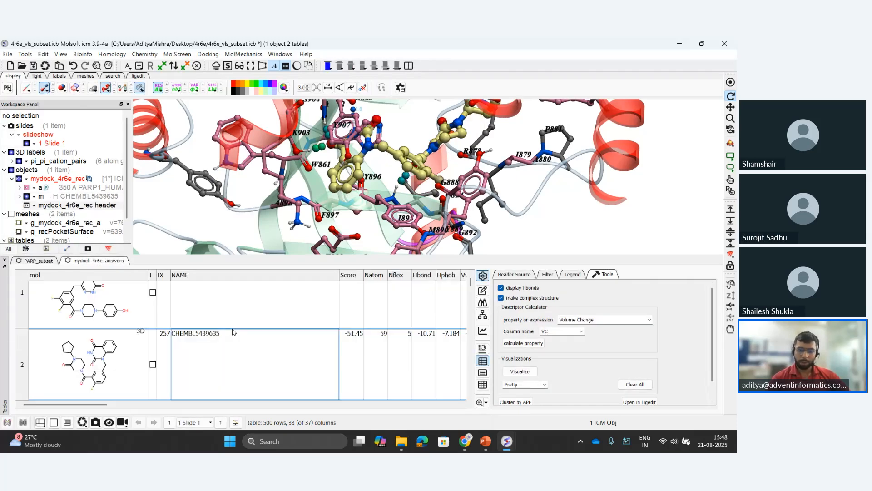
key(Up)
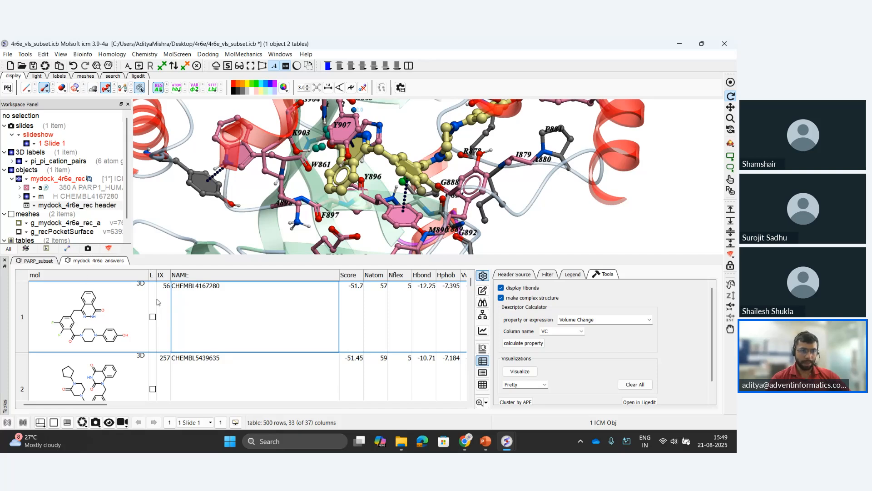
Hide the receptor chain and overlay the docked poses of several top-scoring hits, including rows 1 to 5 and 7, to compare their alignment
click(26, 187)
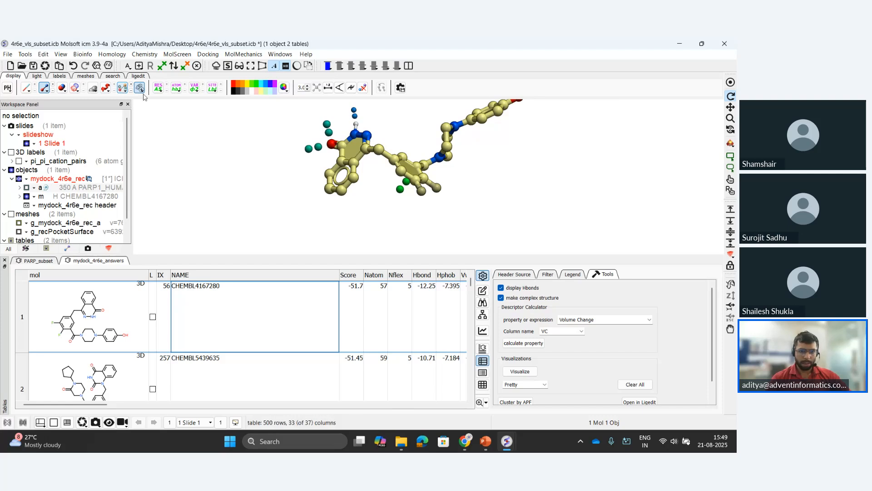
click(153, 317)
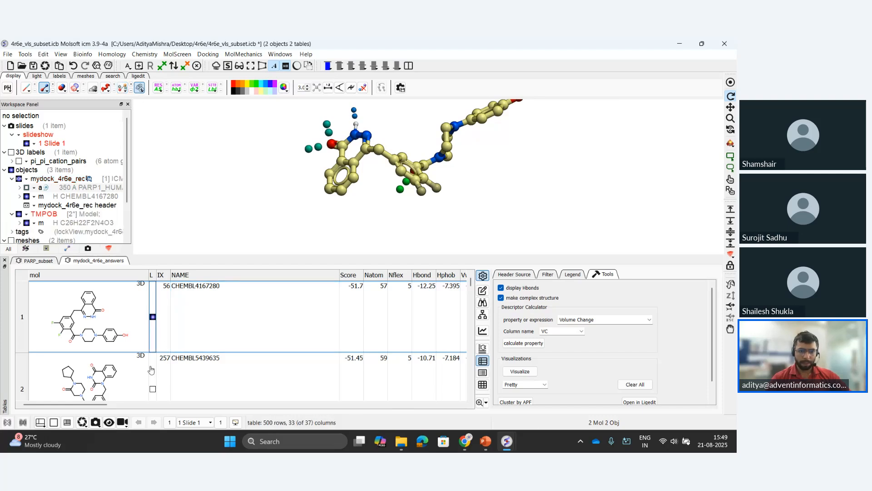
click(153, 389)
scroll(152, 373, down, 3)
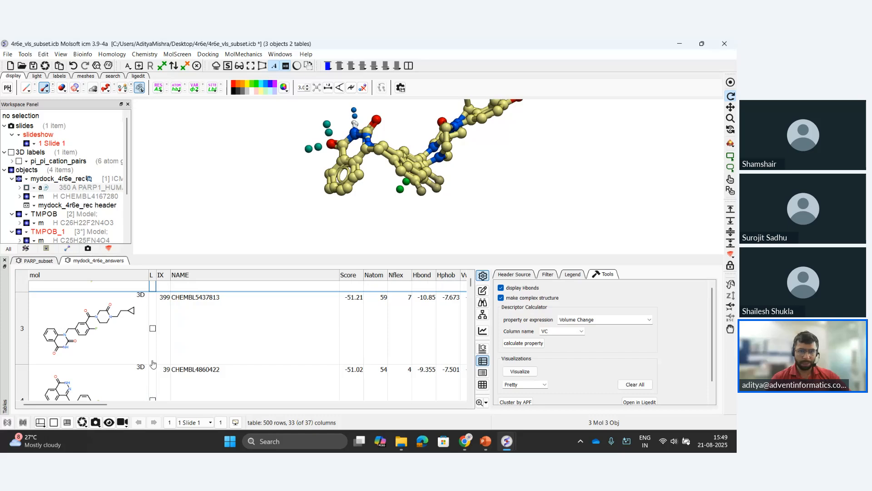
click(152, 329)
scroll(154, 355, down, 3)
click(152, 365)
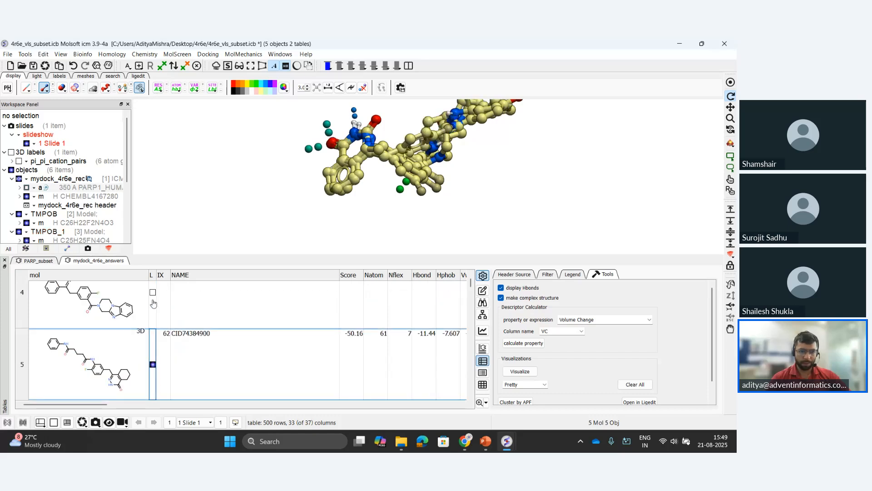
click(153, 292)
scroll(154, 305, down, 3)
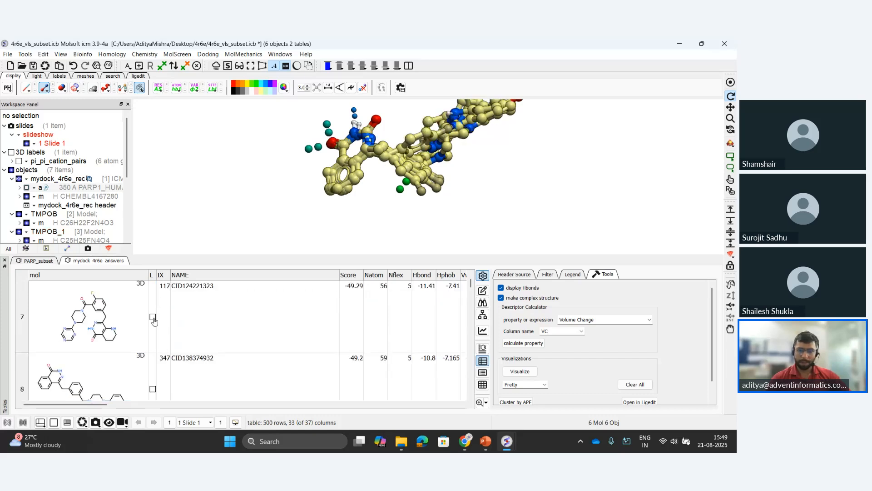
click(153, 317)
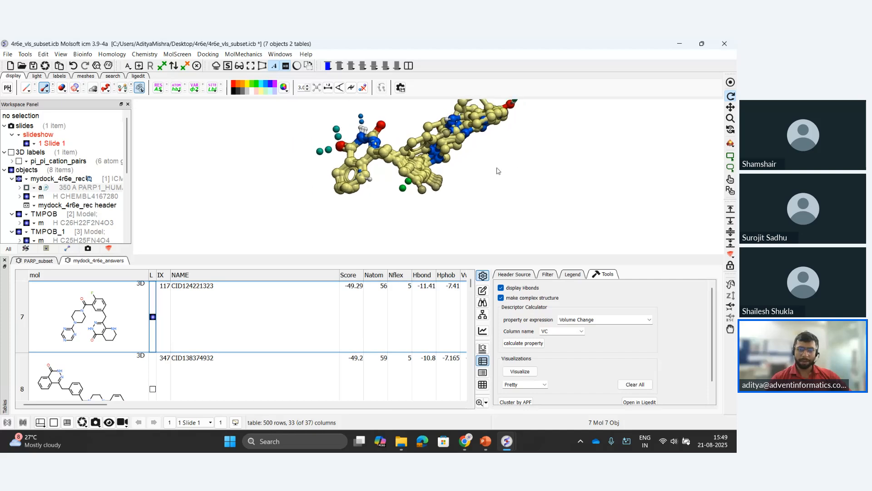
drag(498, 170, 358, 230)
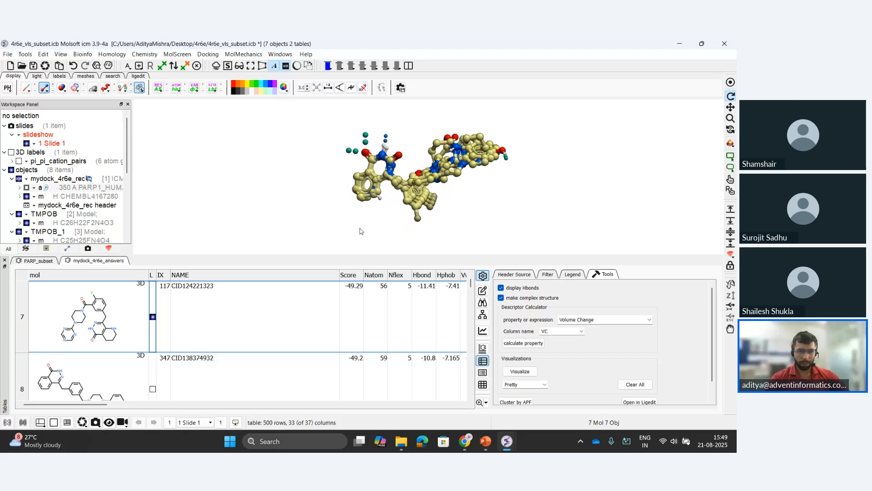
scroll(155, 318, down, 3)
click(153, 316)
scroll(154, 318, up, 9)
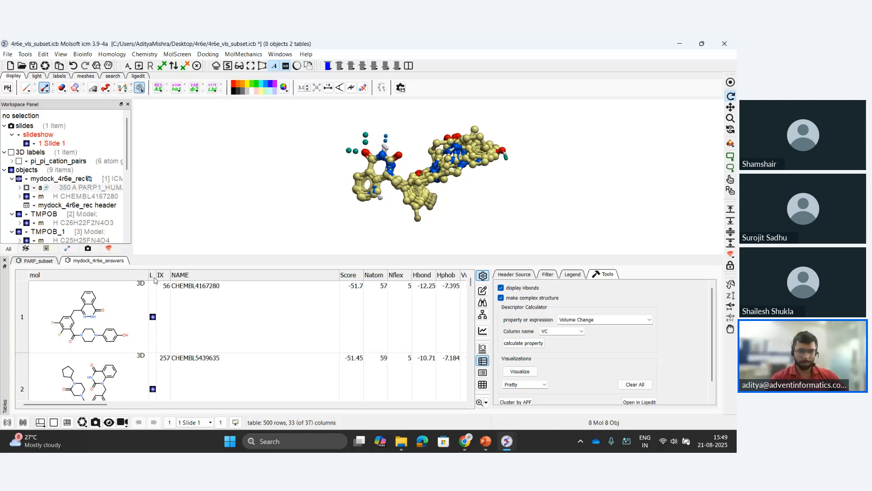
Unload all overlaid hit poses, show the receptor chain again, and select the CHEMBL4167280 row
right_click(154, 280)
click(172, 304)
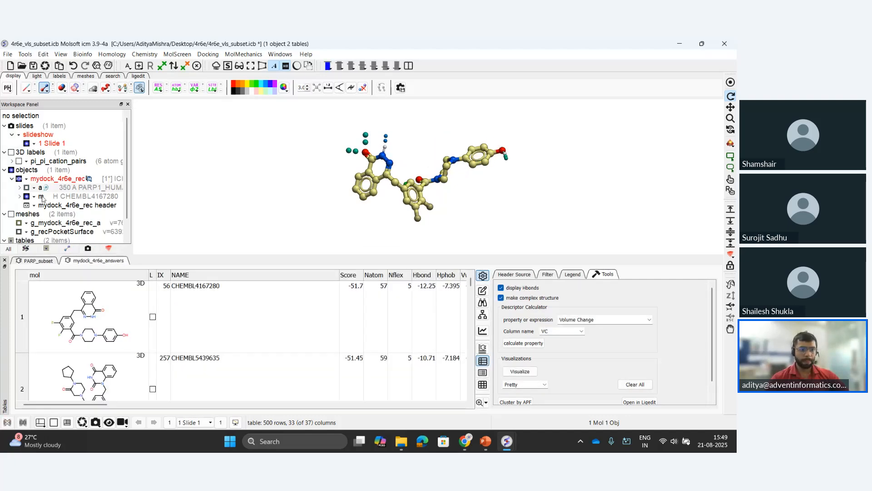
click(28, 188)
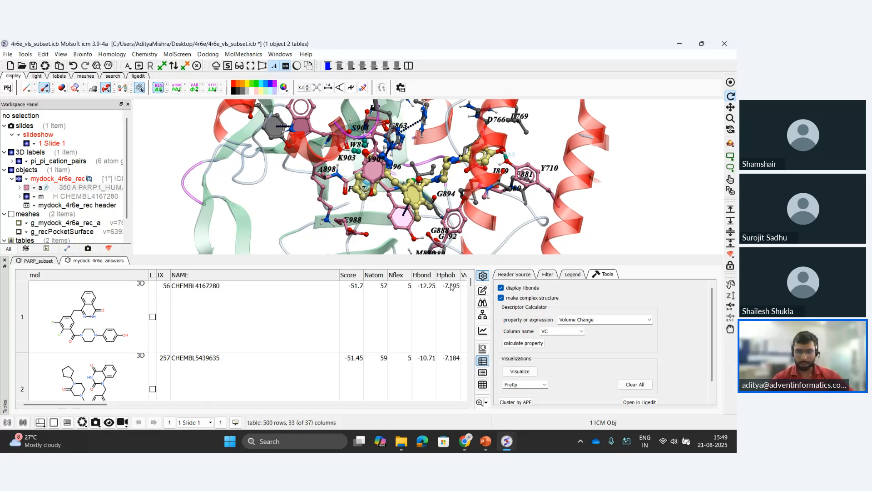
click(279, 320)
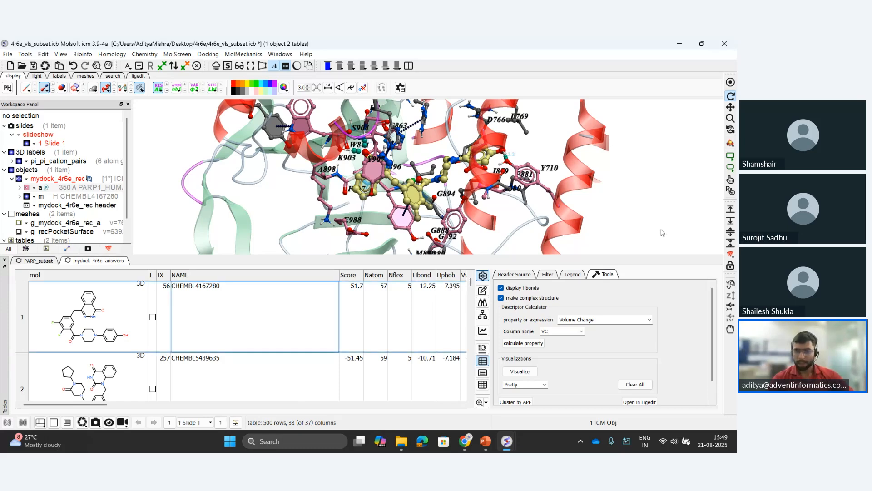
Calculate the Interaction FPs property for the docked hits into a column named IFP
click(651, 320)
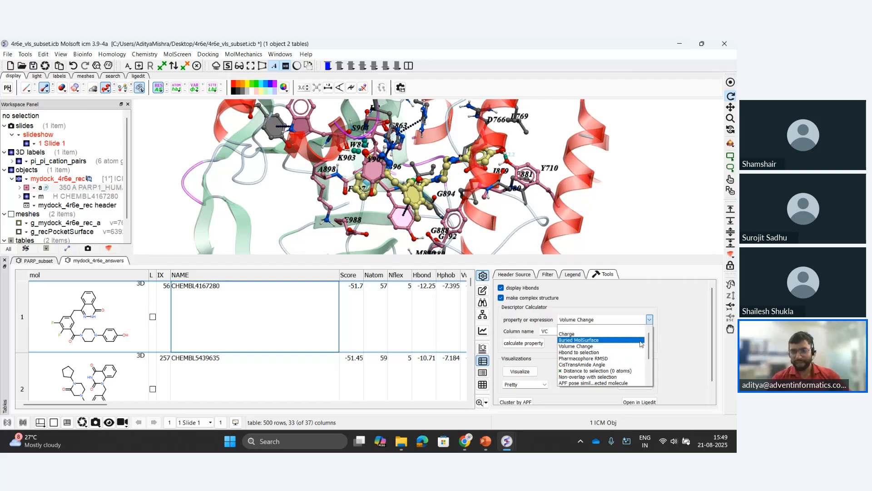
drag(650, 343, 650, 361)
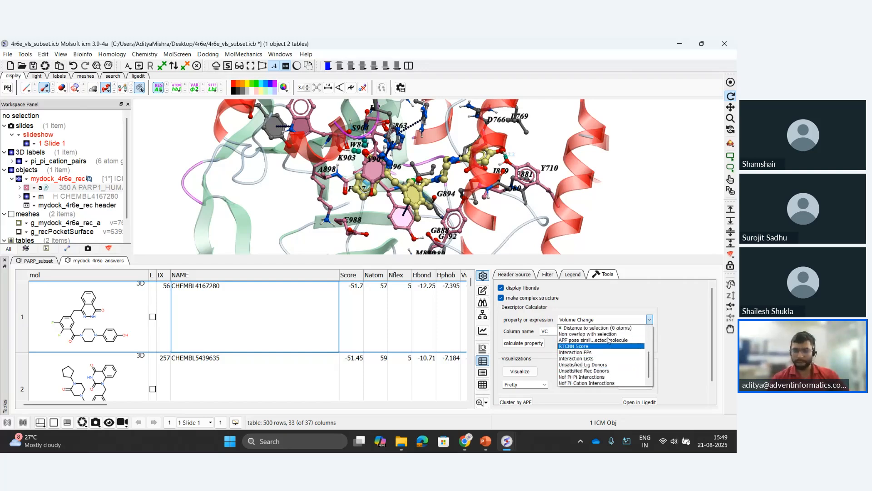
click(588, 353)
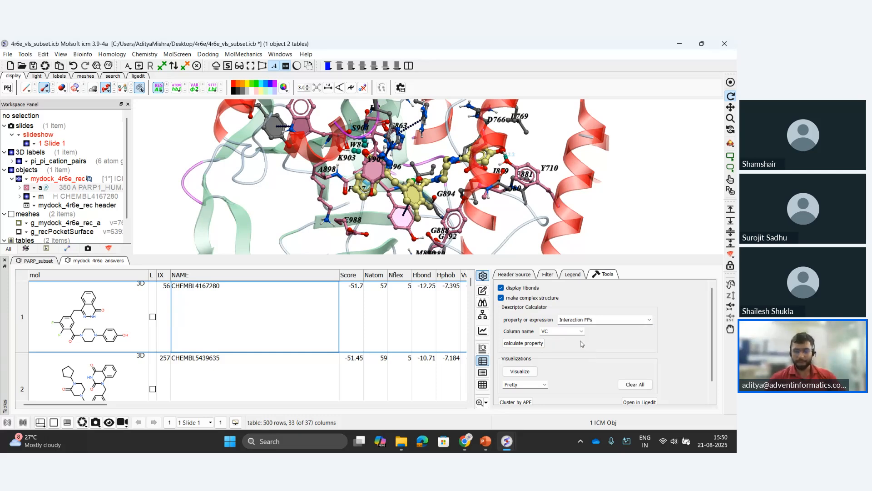
click(559, 328)
key(BackSpace)
key(BackSpace)
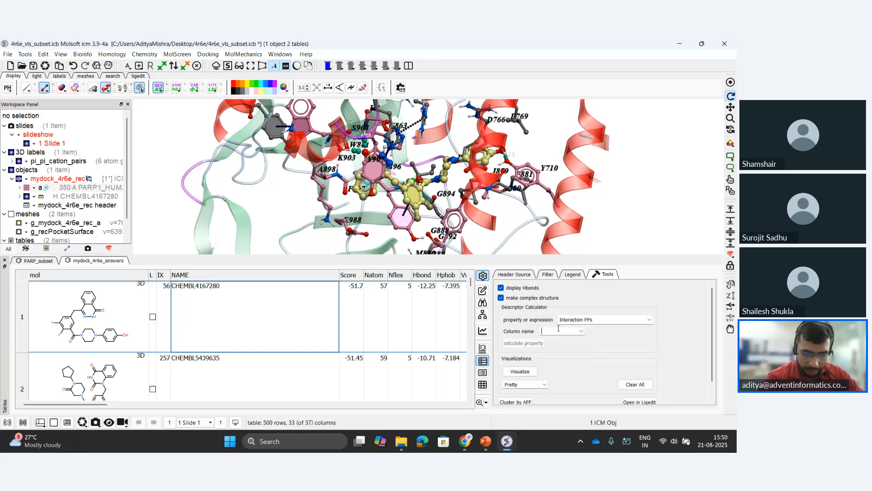
text(i)
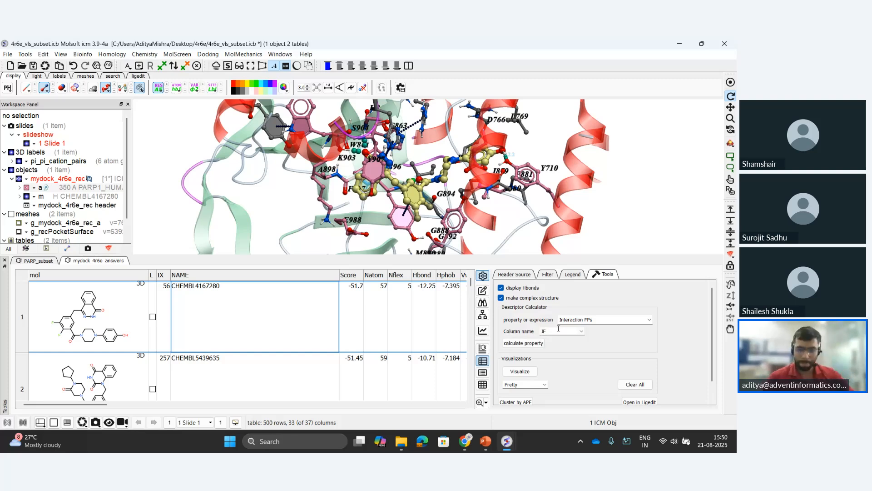
click(527, 344)
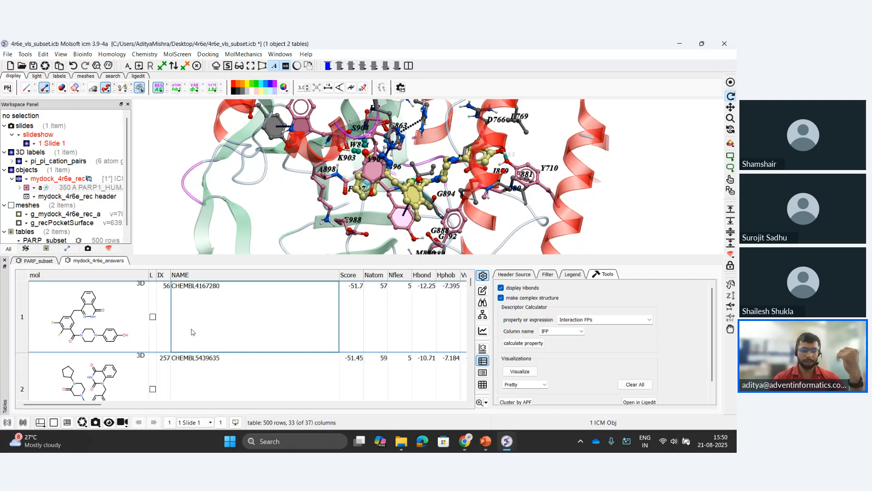
Cluster the mydock_4r6e_answers hits by the IFP column only, using the Tree method with UPGMA linkage and cluster numbers in column cl
drag(91, 404, 449, 419)
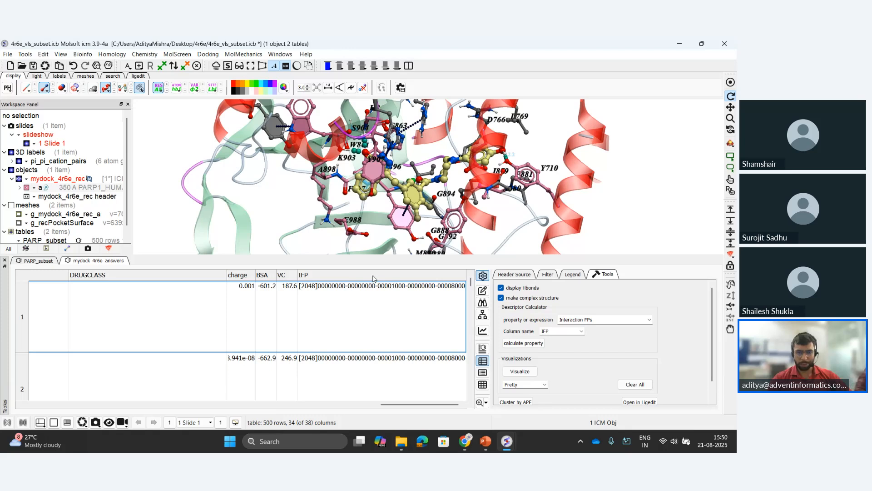
click(401, 276)
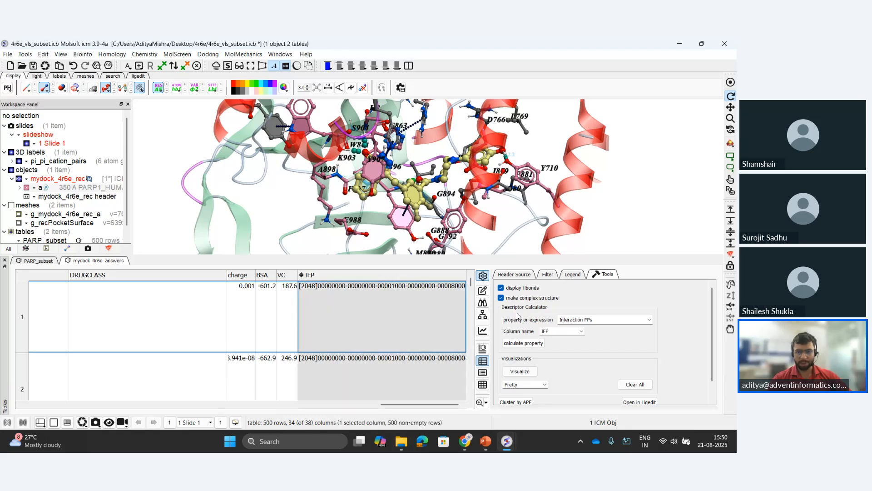
click(483, 316)
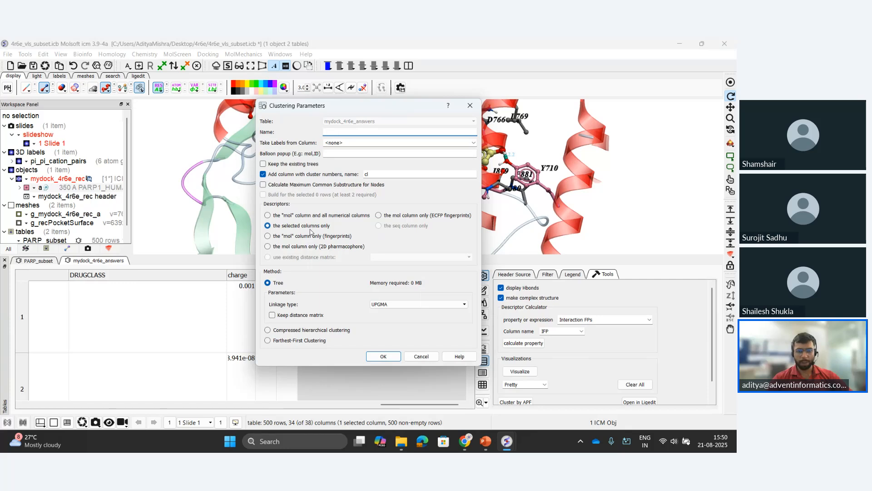
click(384, 356)
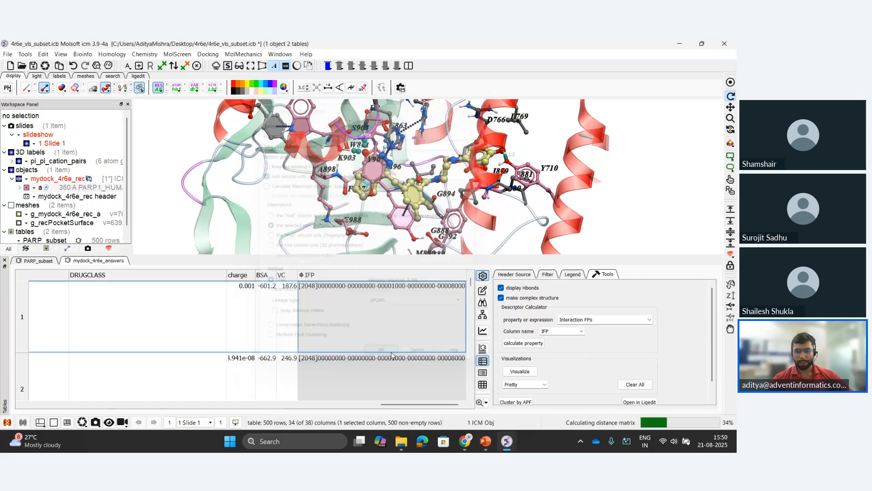
Enlarge the table area and examine the cluster tree of the docked hits
drag(497, 256, 499, 157)
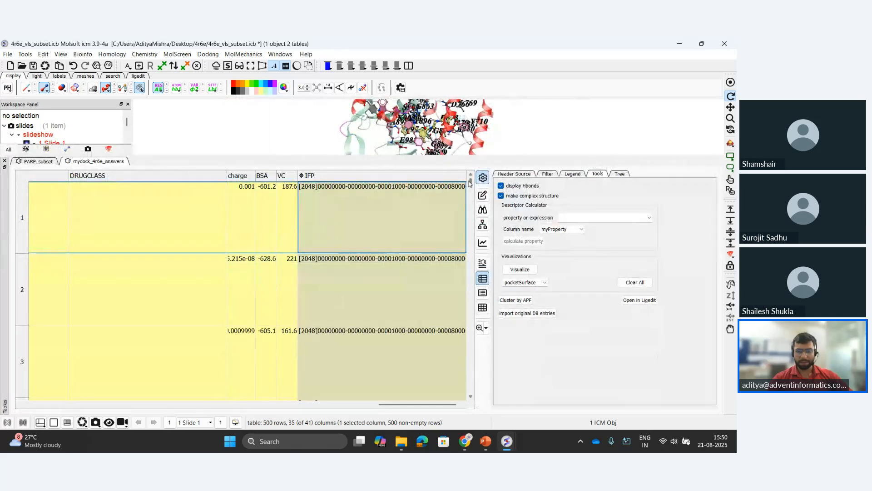
drag(470, 183, 481, 199)
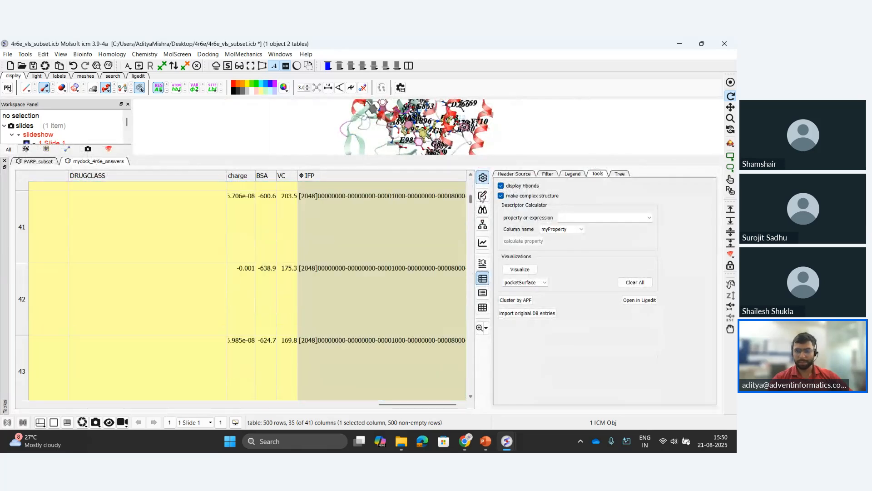
click(620, 174)
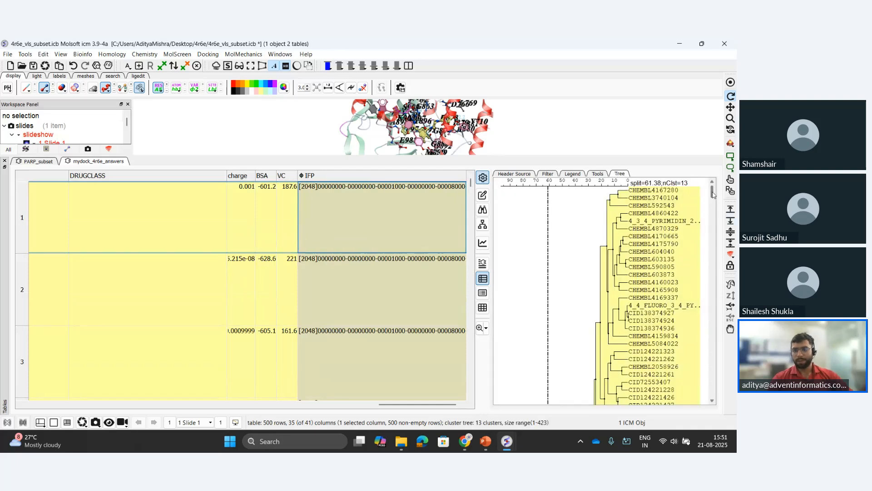
mouse_move(713, 195)
mouse_down()
mouse_move(713, 387)
mouse_move(707, 196)
mouse_up()
scroll(695, 220, up, 1)
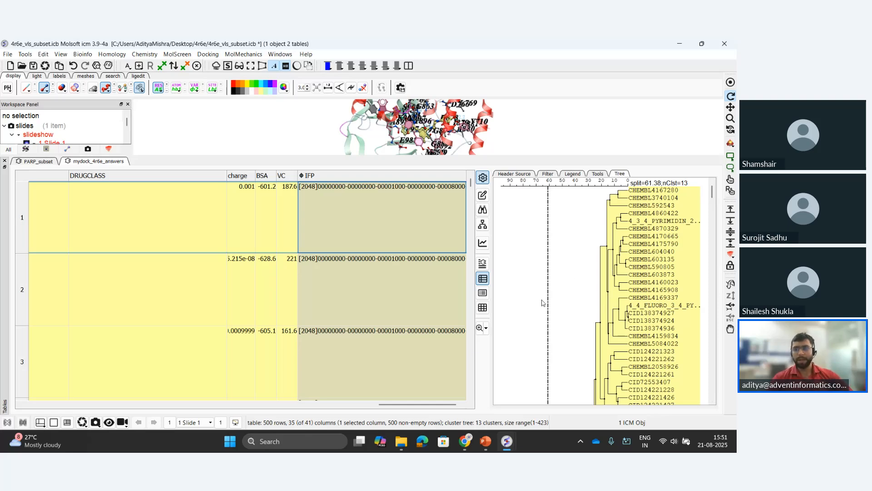
Select the cluster centers in the fingerprint tree and look through the branches for the selected compounds
right_click(529, 288)
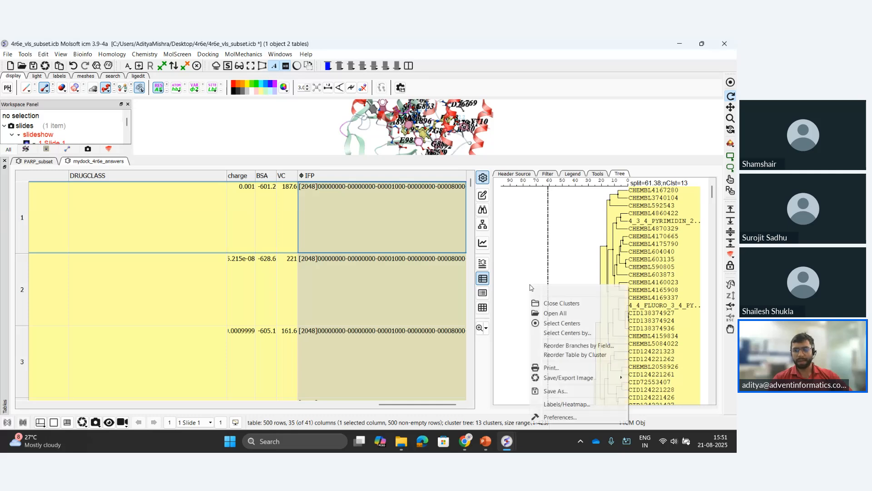
click(567, 325)
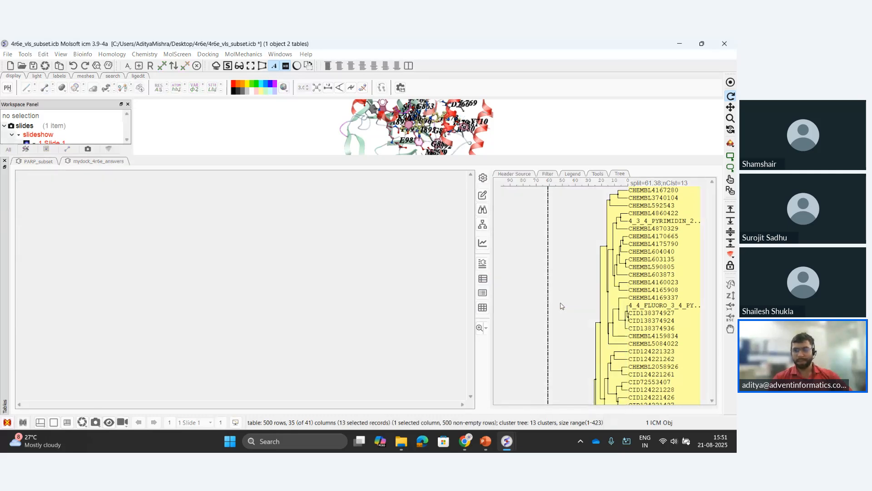
drag(712, 201, 710, 243)
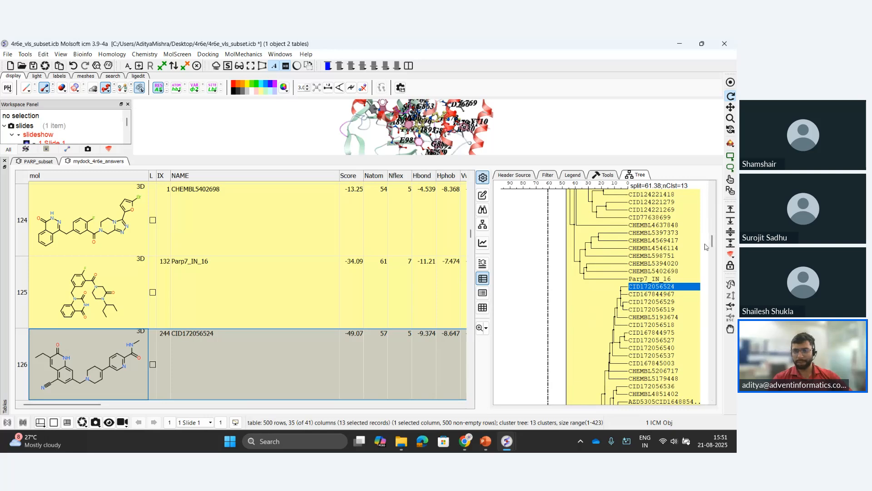
drag(711, 243, 655, 177)
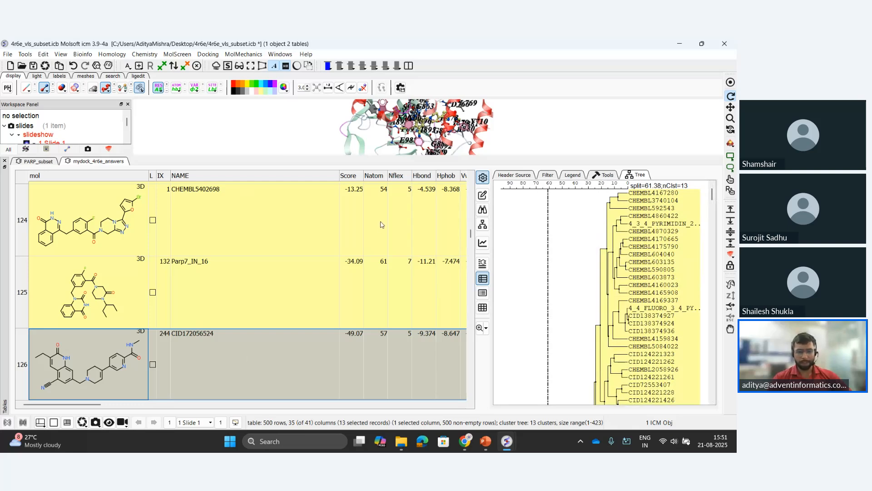
Copy the selected cluster-center rows into a new ICM table named cl1
click(238, 355)
right_click(237, 355)
mouse_move(280, 290)
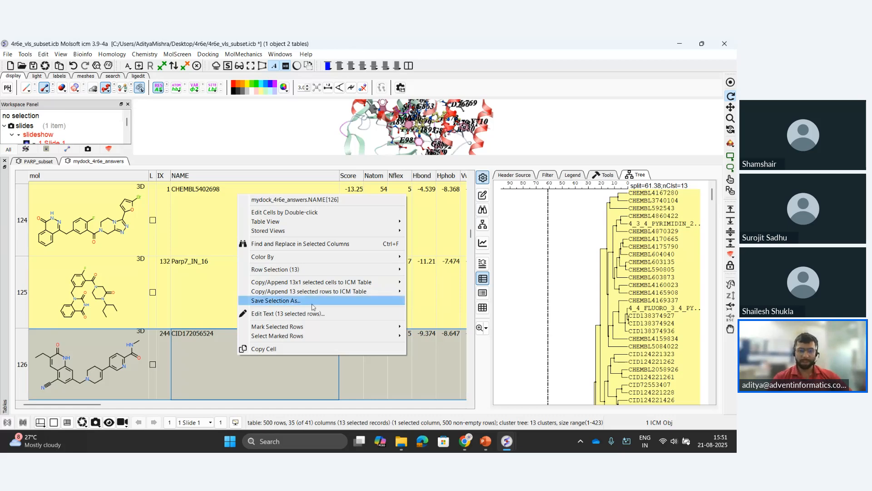
mouse_move(309, 296)
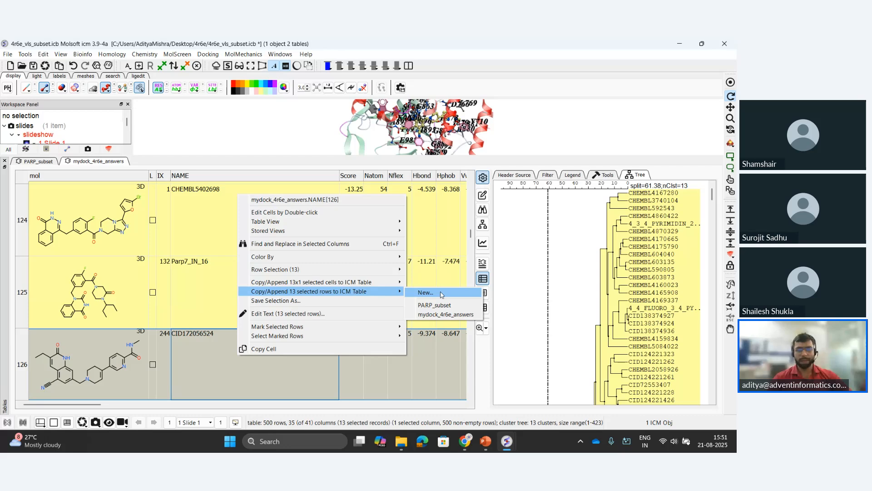
click(441, 295)
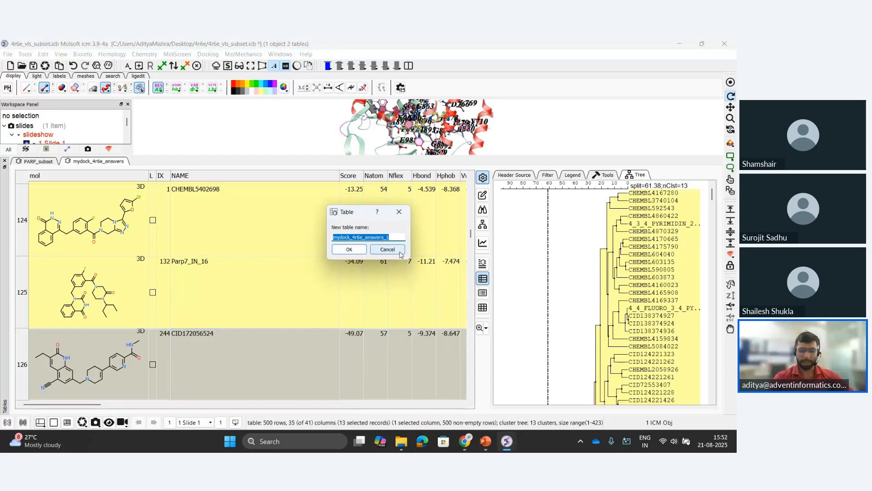
key(BackSpace)
text(cl)
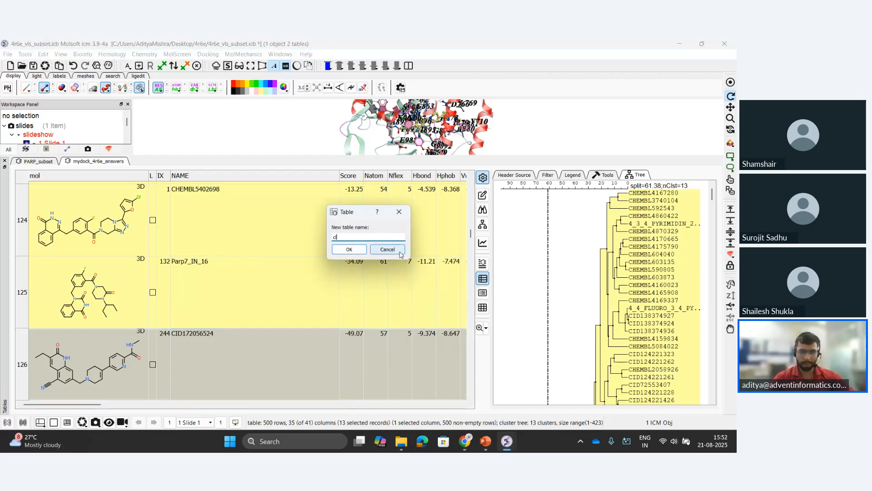
text(1)
click(349, 249)
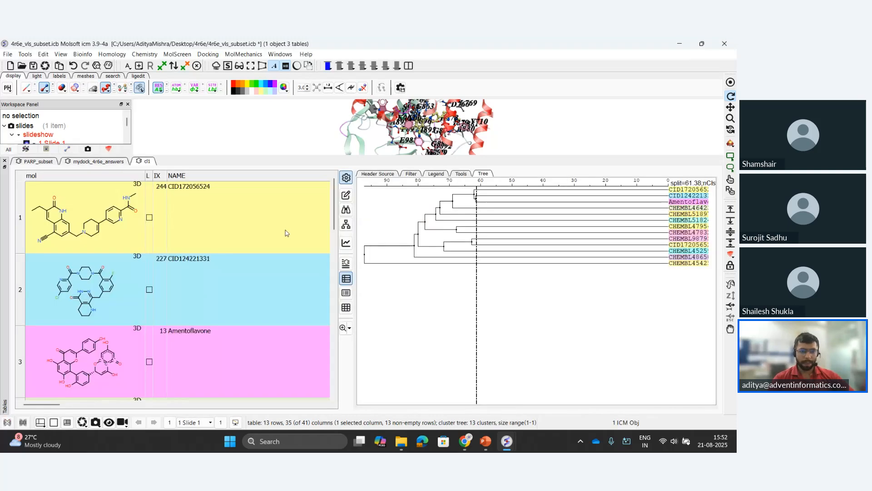
Look over the cl1 table, return to the mydock_4r6e_answers table, and enlarge the 3D view
mouse_move(334, 213)
mouse_down()
mouse_move(337, 381)
mouse_move(335, 209)
mouse_up()
click(109, 162)
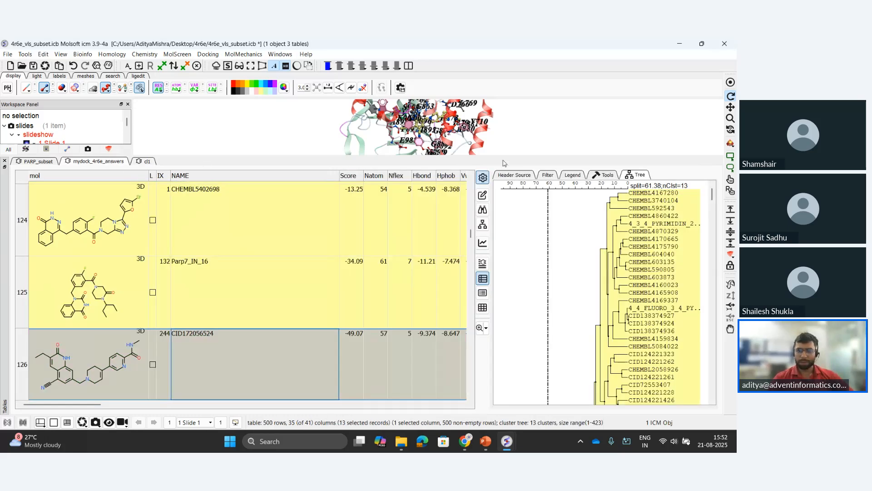
drag(506, 156, 506, 295)
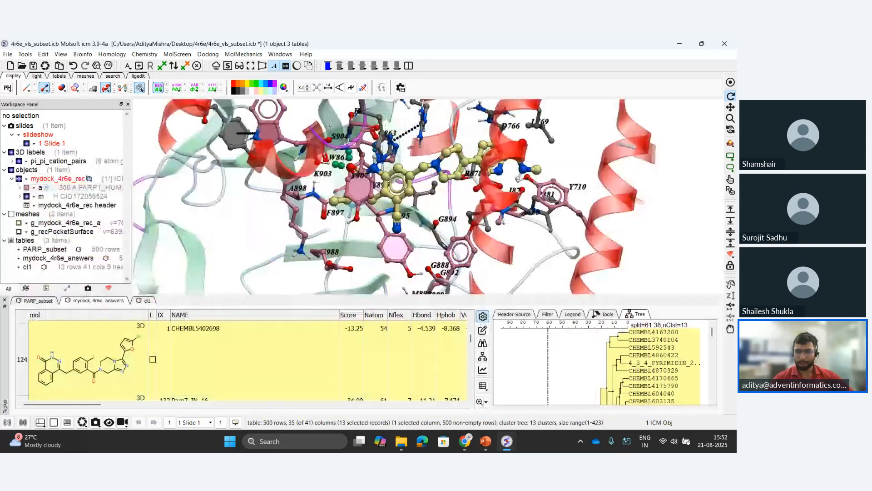
Calculate the Interaction Lists property for the docked hits into a column named in
click(605, 314)
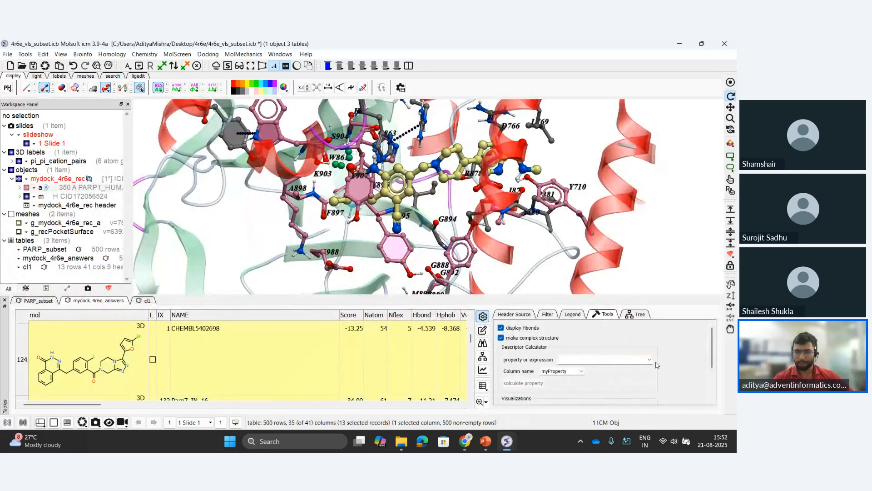
click(650, 359)
scroll(652, 400, down, 3)
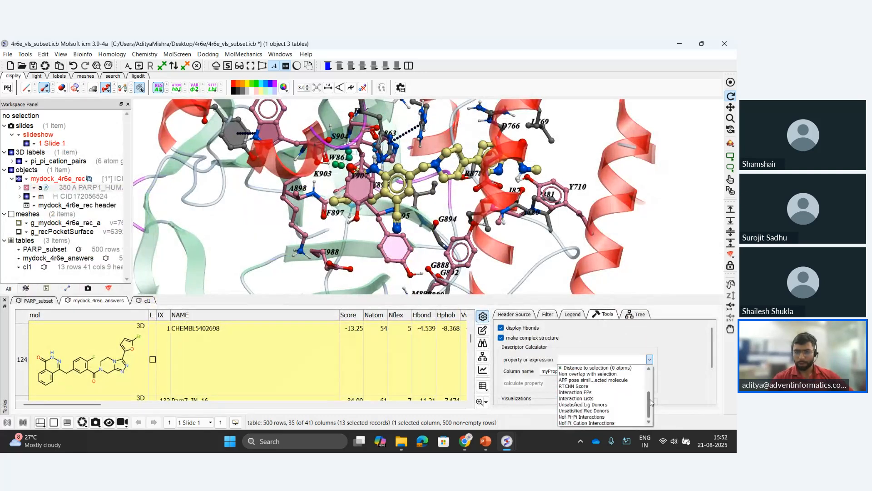
click(576, 399)
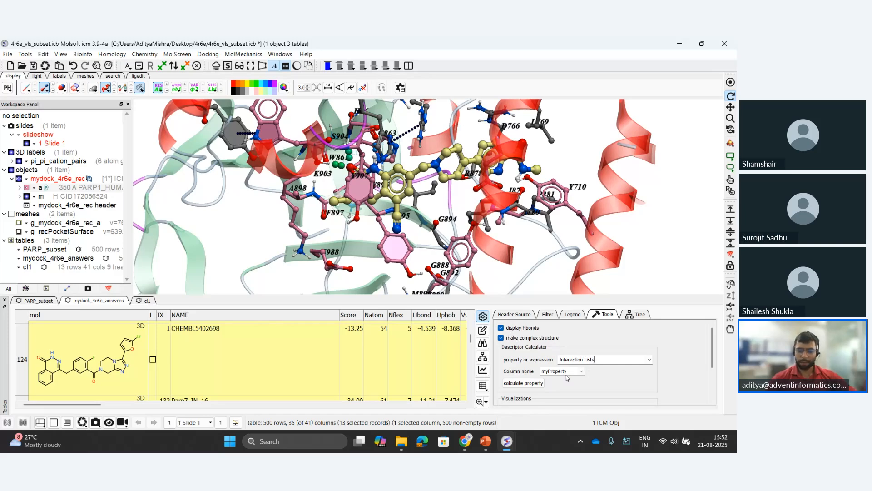
key(BackSpace)
key(BackSpace)
key(BackSpace)
key(BackSpace)
key(BackSpace)
key(BackSpace)
key(BackSpace)
key(BackSpace)
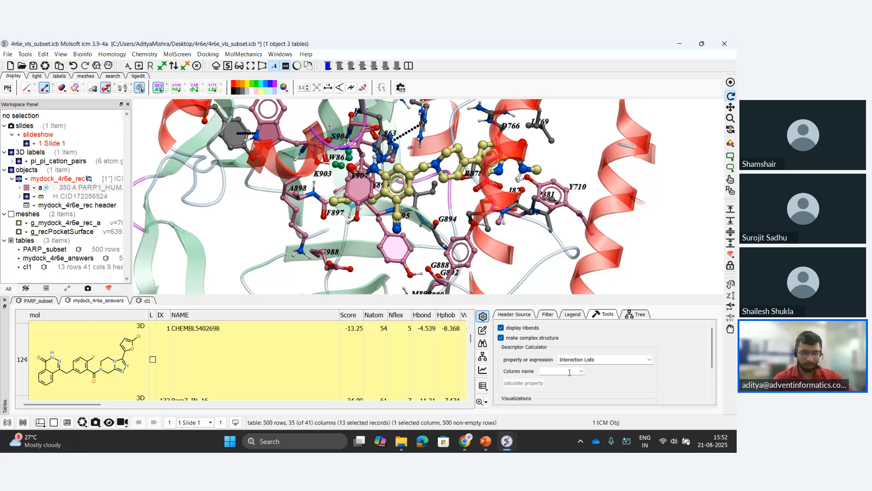
text(in)
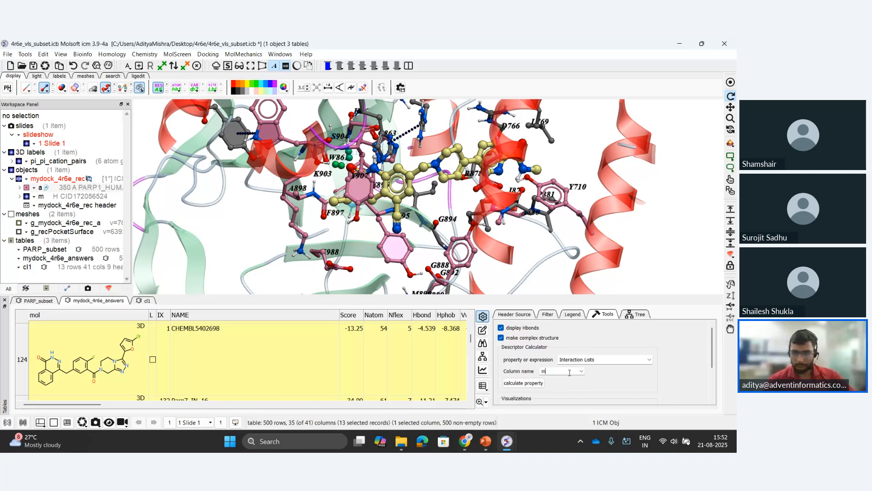
click(531, 383)
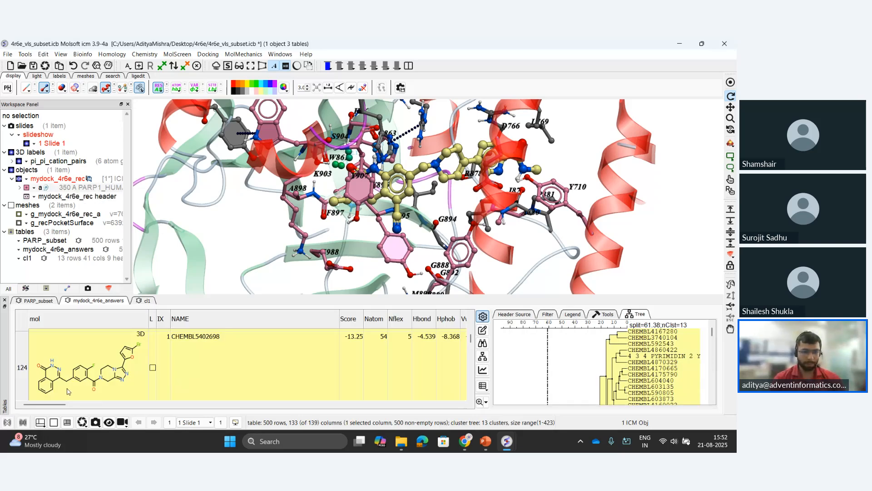
Examine the IFP, cl, in and per-residue interaction columns of mydock_4r6e_answers, and return to the table's first columns
drag(54, 403, 259, 400)
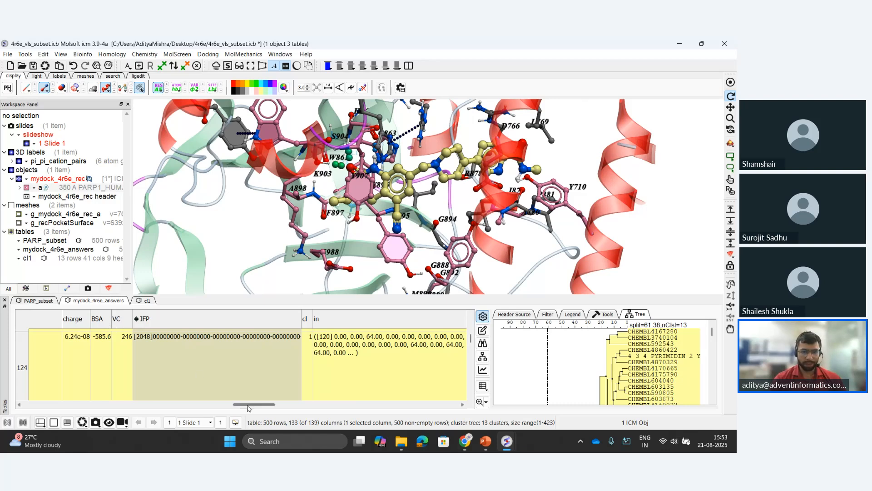
drag(248, 406, 289, 405)
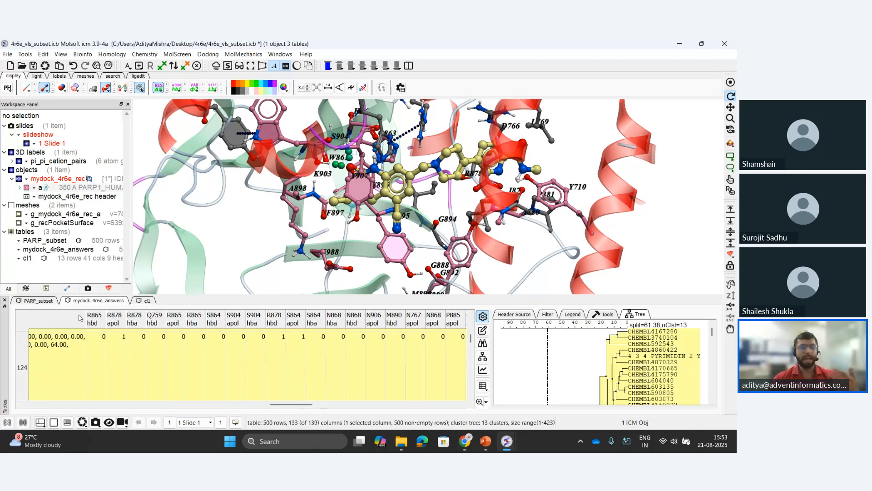
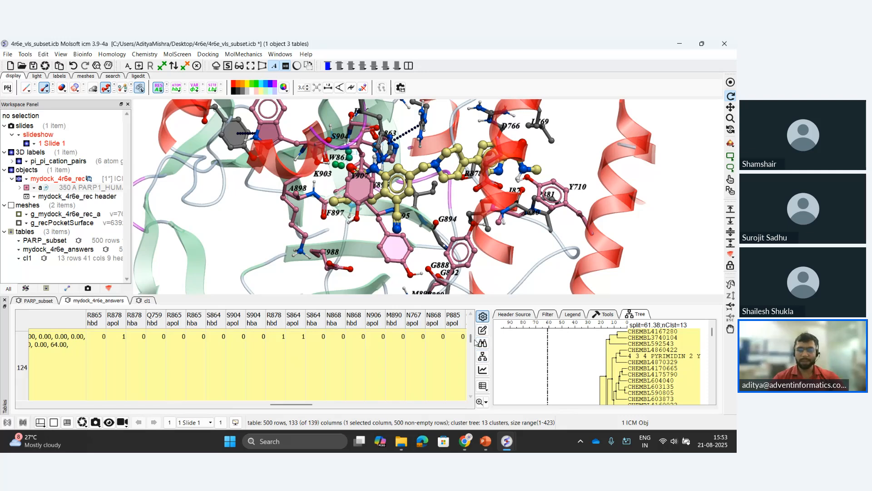
drag(472, 342, 472, 349)
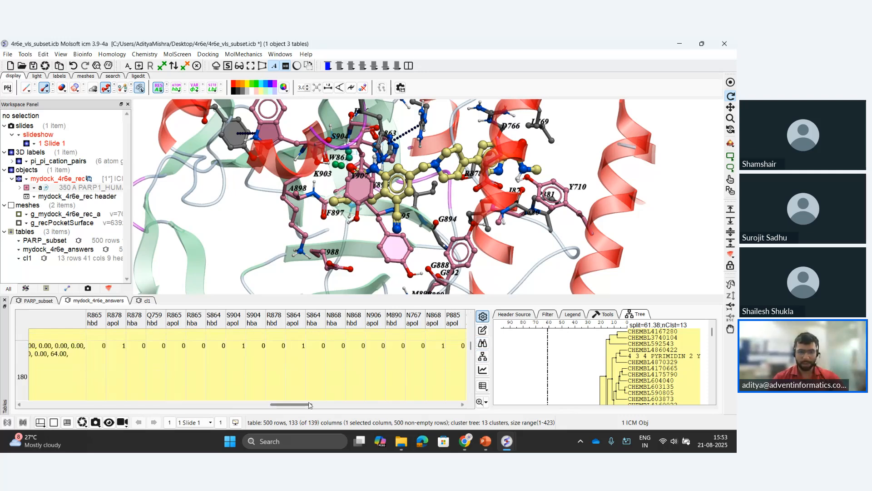
mouse_move(309, 405)
mouse_down()
mouse_move(458, 407)
mouse_move(250, 398)
mouse_move(63, 403)
mouse_up()
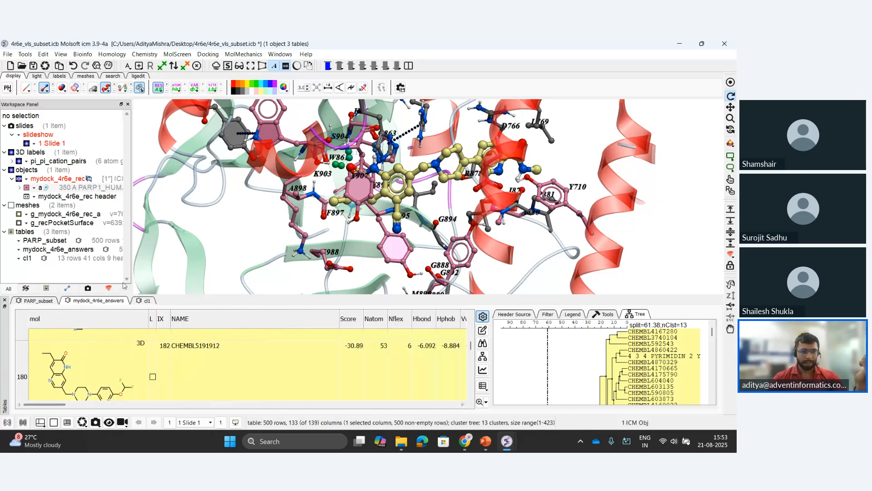
Choose Hbond to selection as the property to calculate for the mydock_4r6e_answers table
click(36, 301)
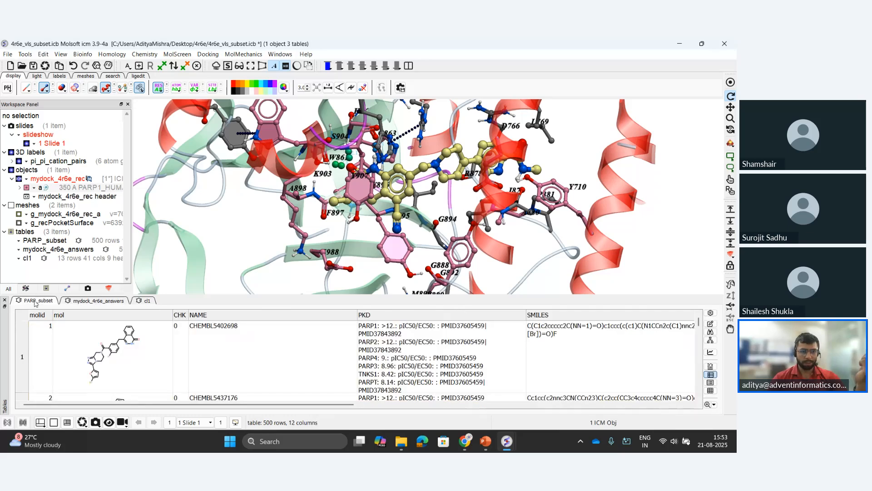
click(95, 301)
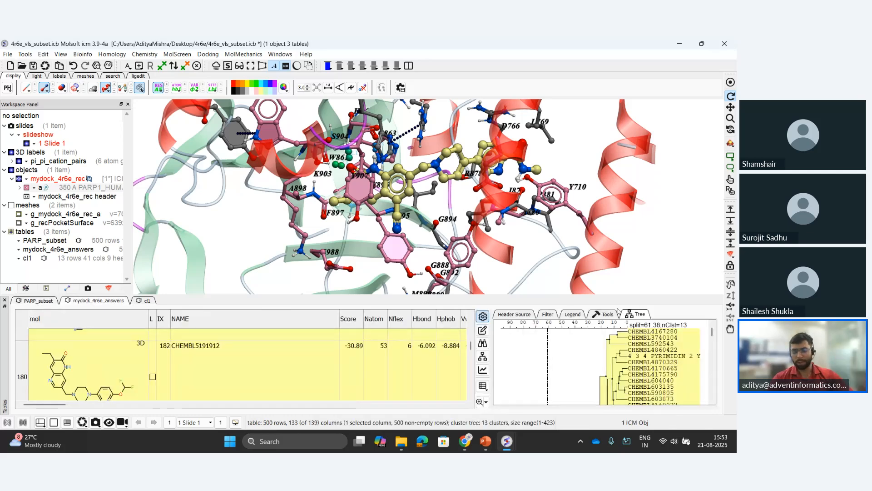
click(601, 314)
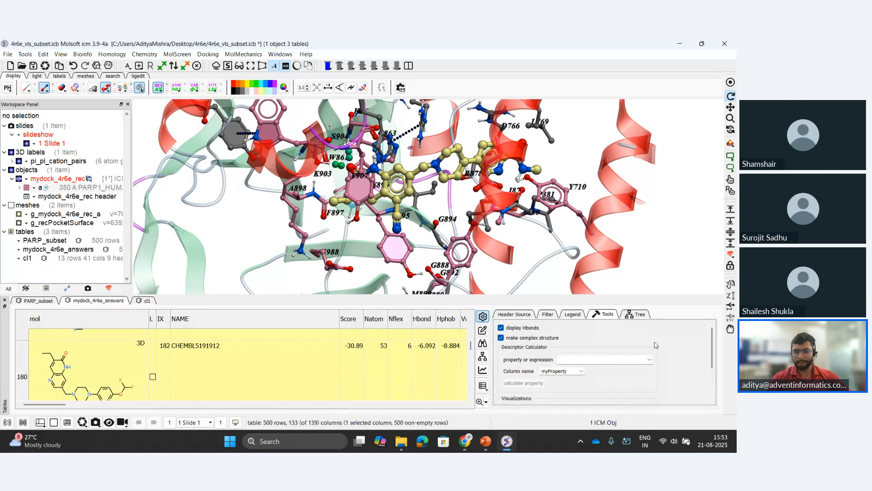
click(649, 360)
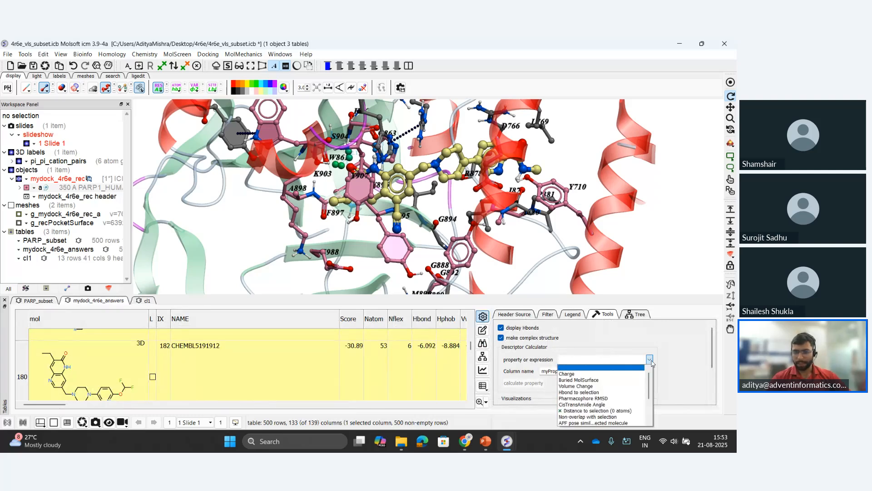
click(618, 392)
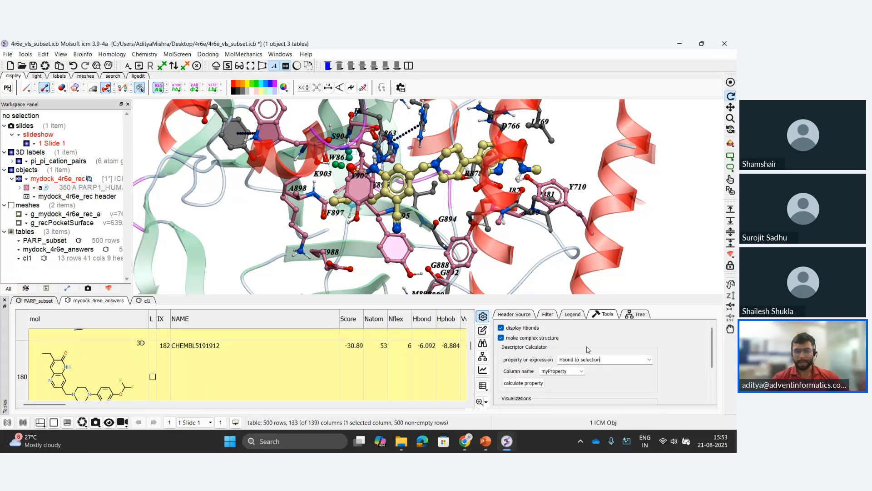
Select the oxygen atom of residue G863 in the 3D receptor structure
scroll(425, 215, up, 1)
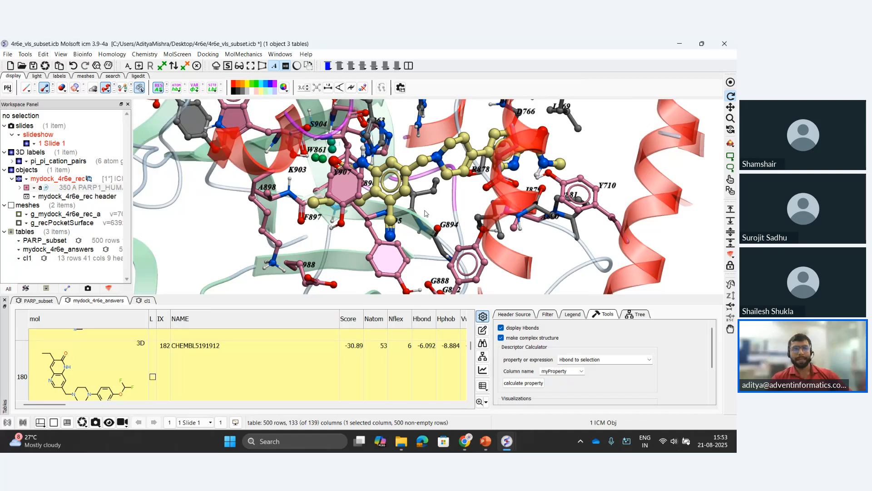
scroll(430, 213, up, 1)
scroll(434, 211, down, 2)
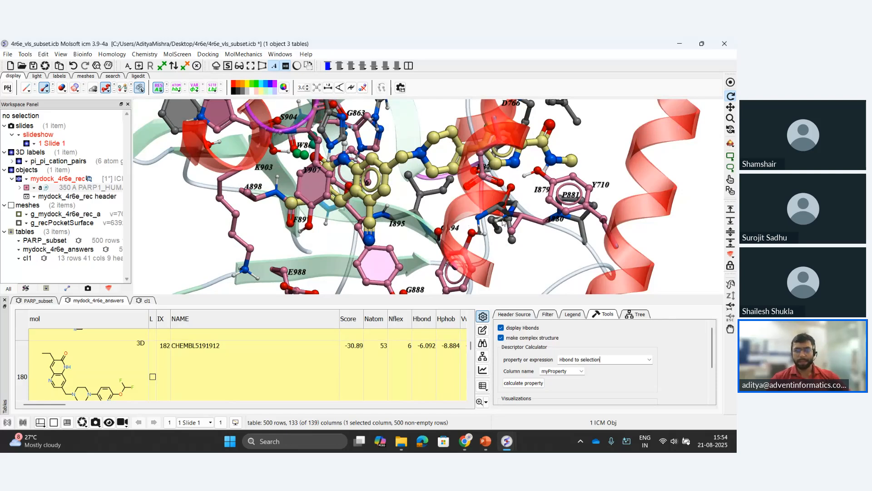
drag(433, 207, 491, 284)
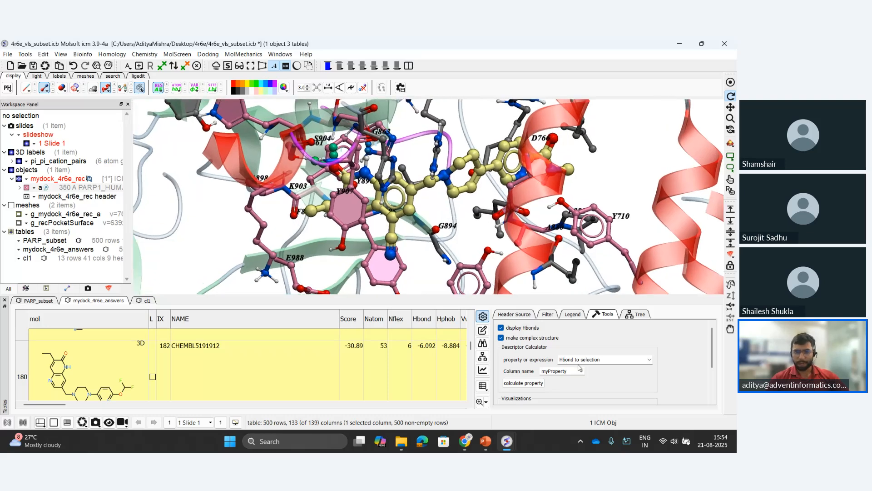
drag(407, 247, 367, 192)
drag(424, 197, 351, 215)
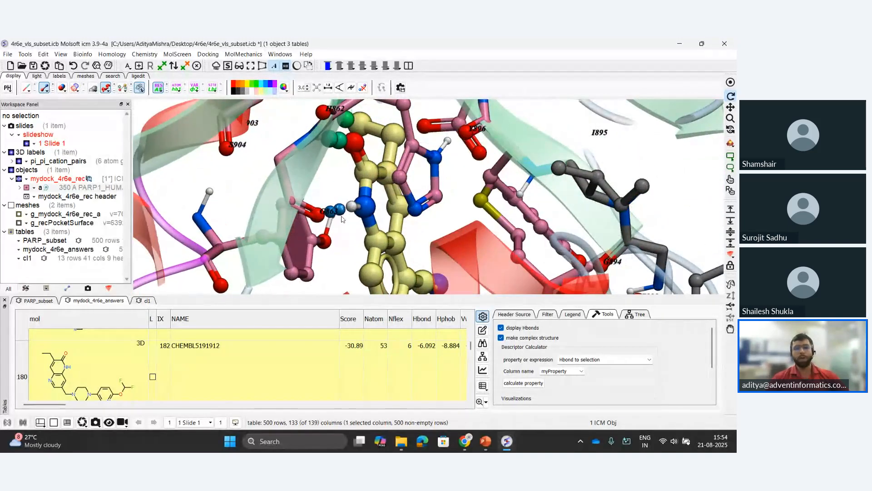
drag(471, 347, 471, 396)
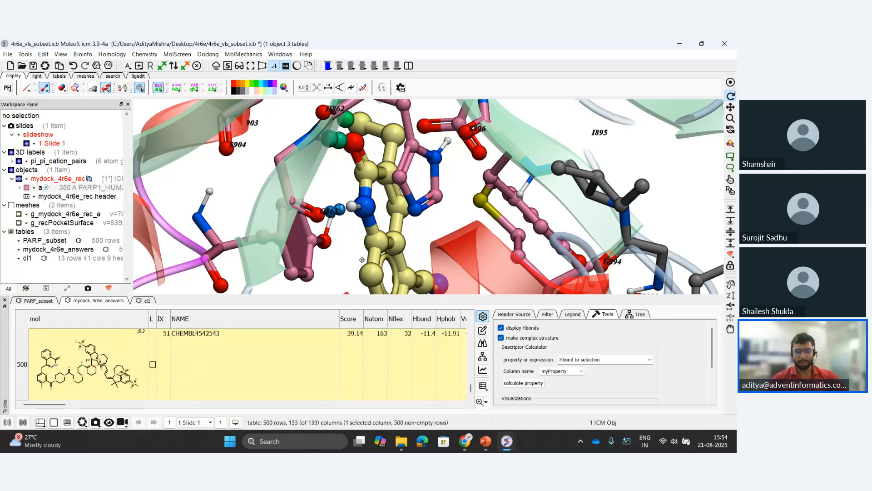
drag(363, 260, 326, 227)
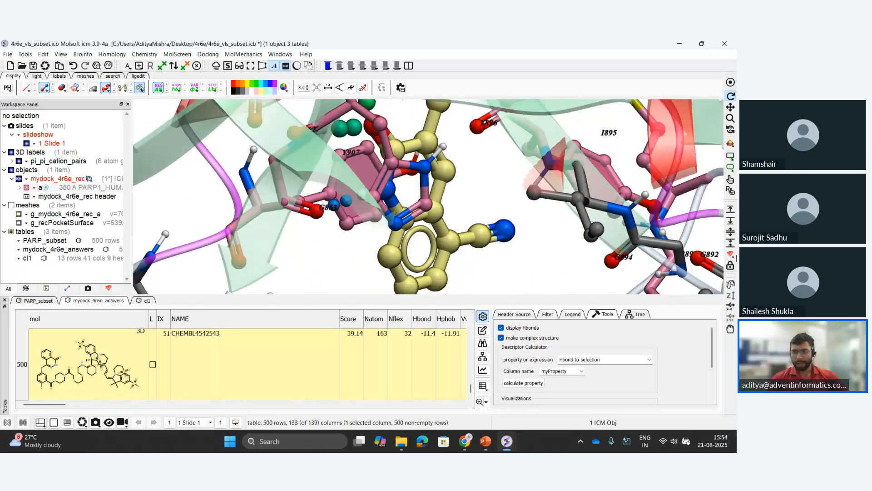
click(730, 180)
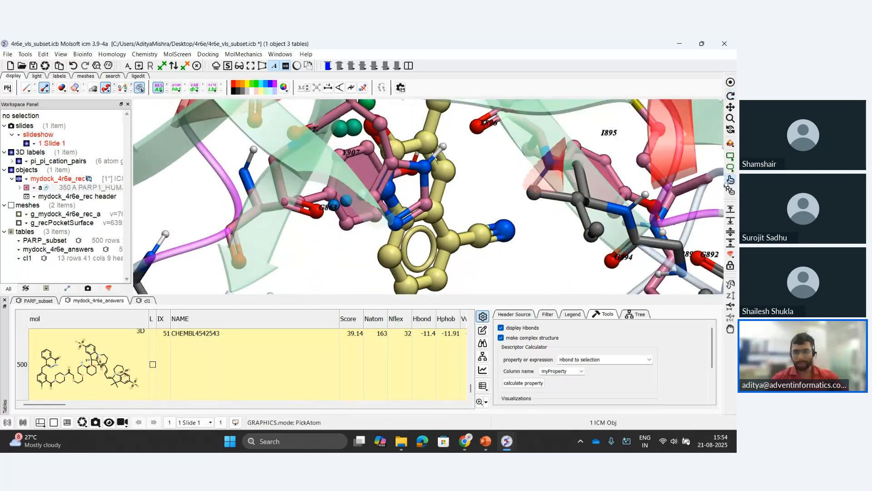
click(317, 212)
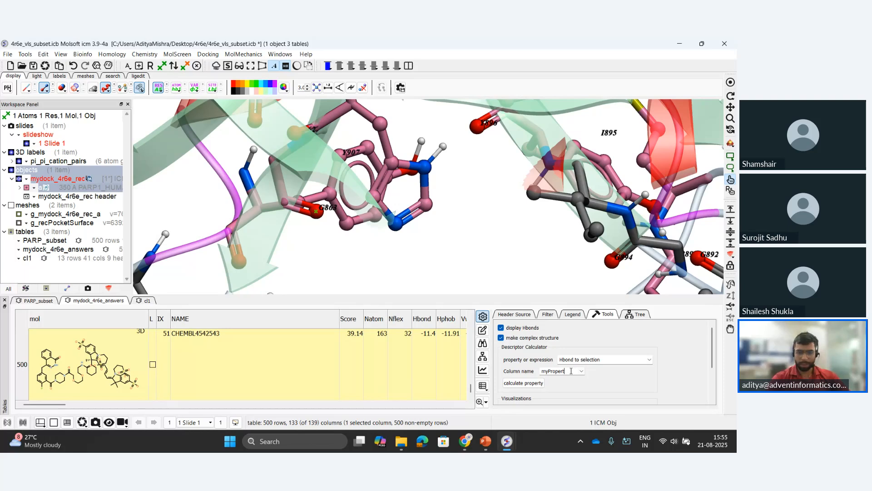
Name the output column Hbond_g863 and calculate the hydrogen-bond property for the docked hits
key(BackSpace)
key(BackSpace)
key(BackSpace)
key(BackSpace)
key(BackSpace)
key(BackSpace)
key(BackSpace)
key(BackSpace)
key(BackSpace)
key(BackSpace)
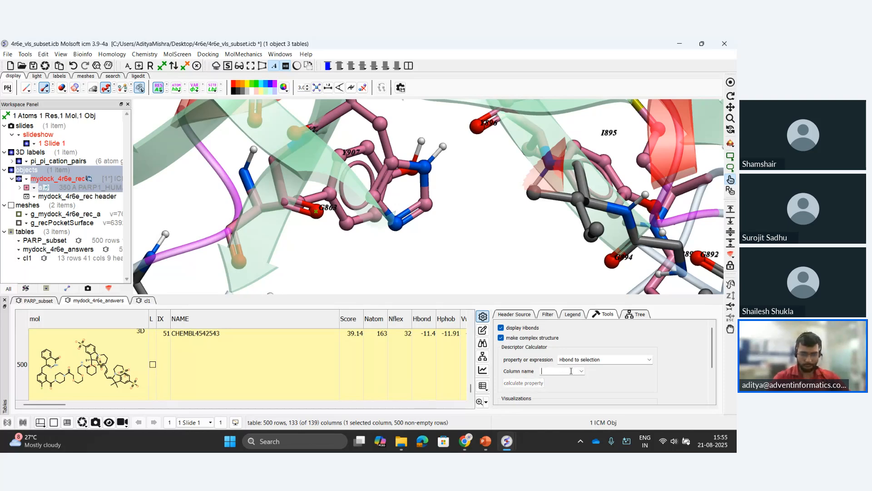
text(Hbond)
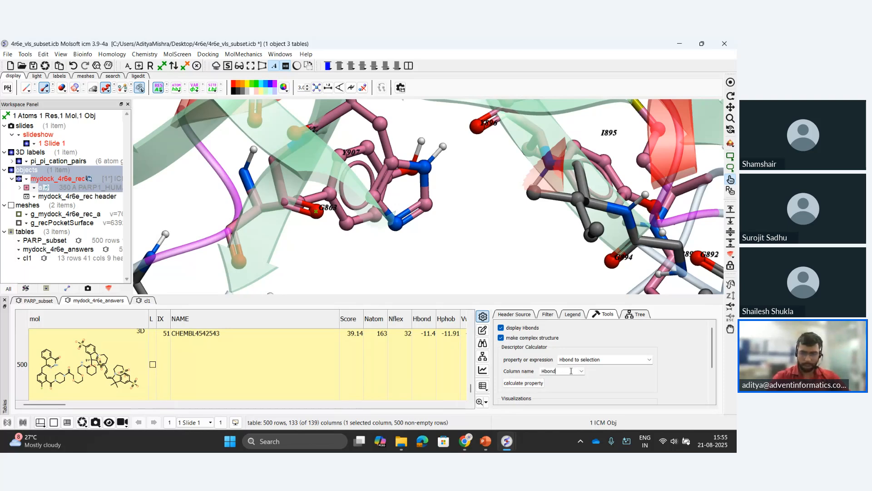
text(_g8)
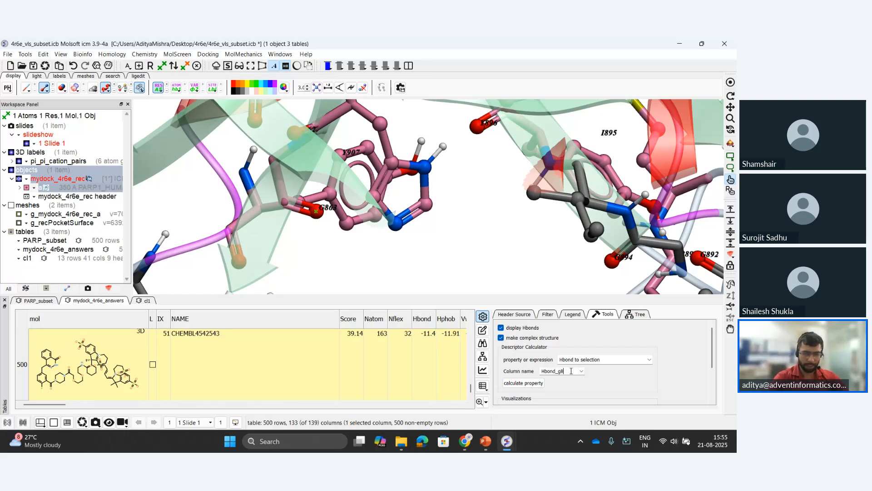
text(63)
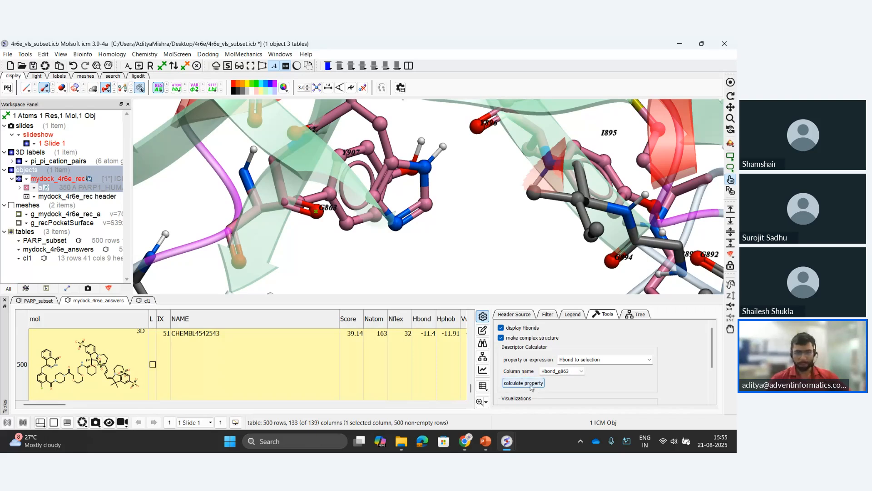
click(530, 384)
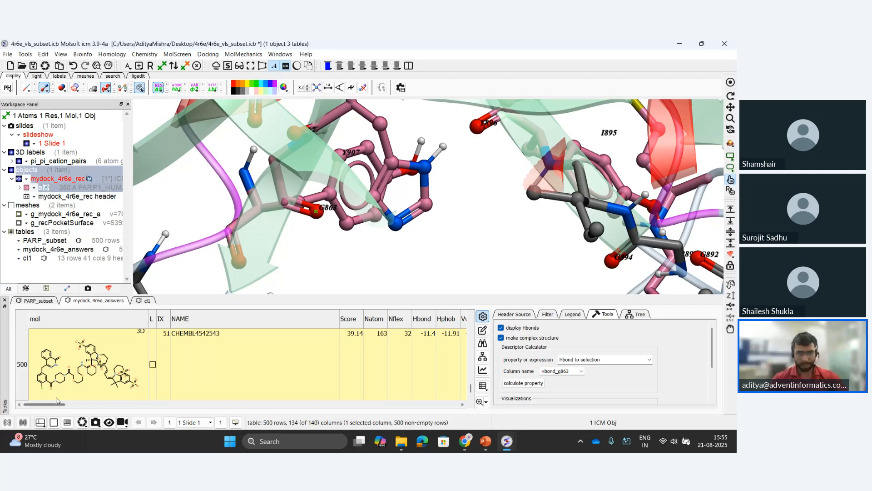
Examine the new Hbond_g863 column and display the docked pose of the hit in row 1
drag(62, 405, 455, 405)
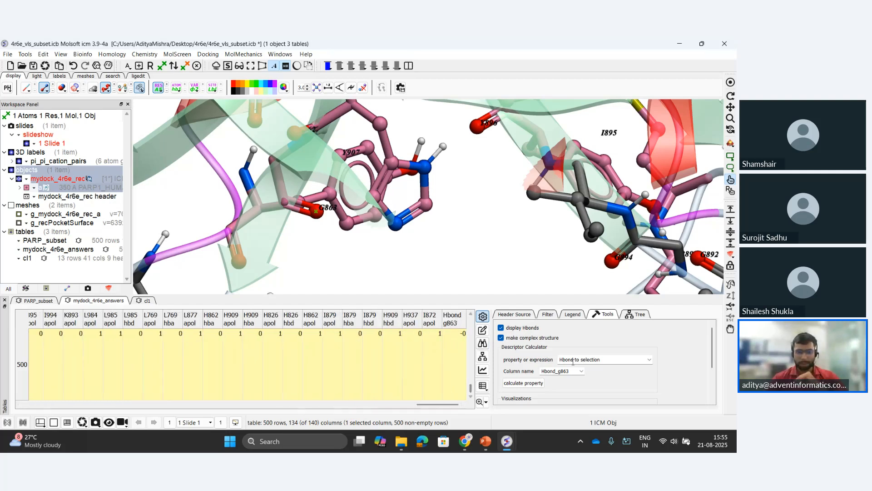
scroll(377, 248, down, 1)
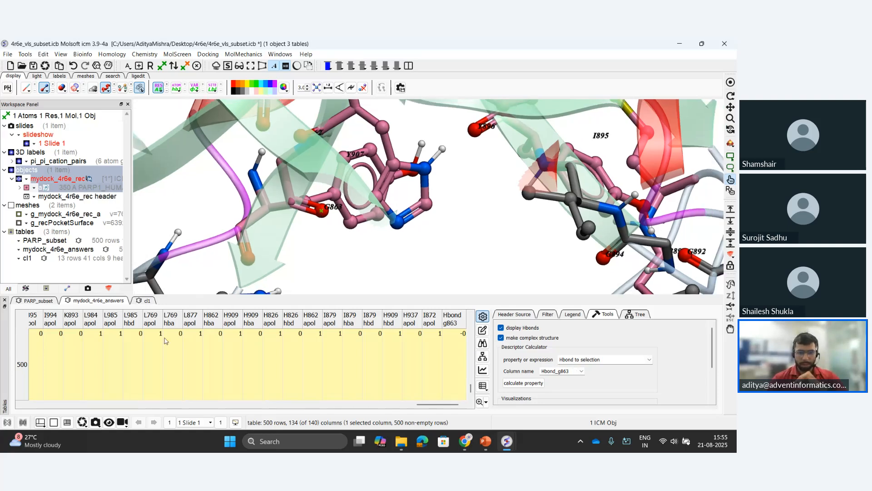
scroll(165, 339, up, 3)
drag(471, 388, 455, 320)
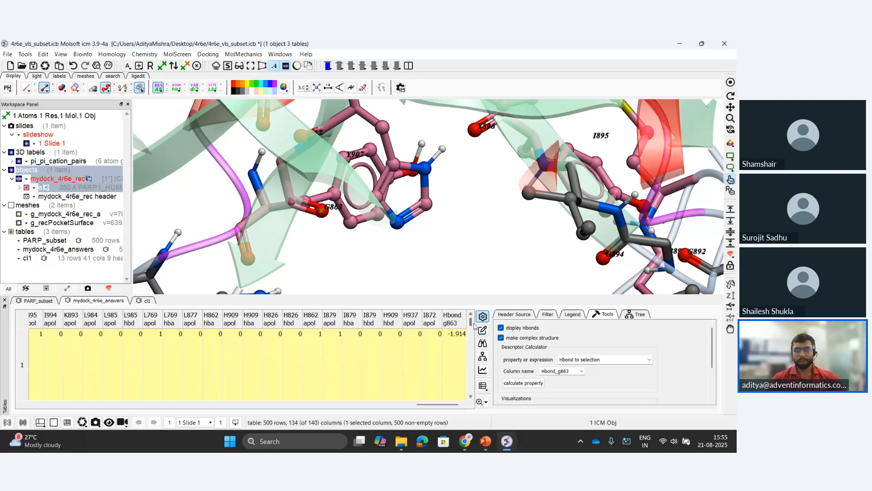
double_click(449, 348)
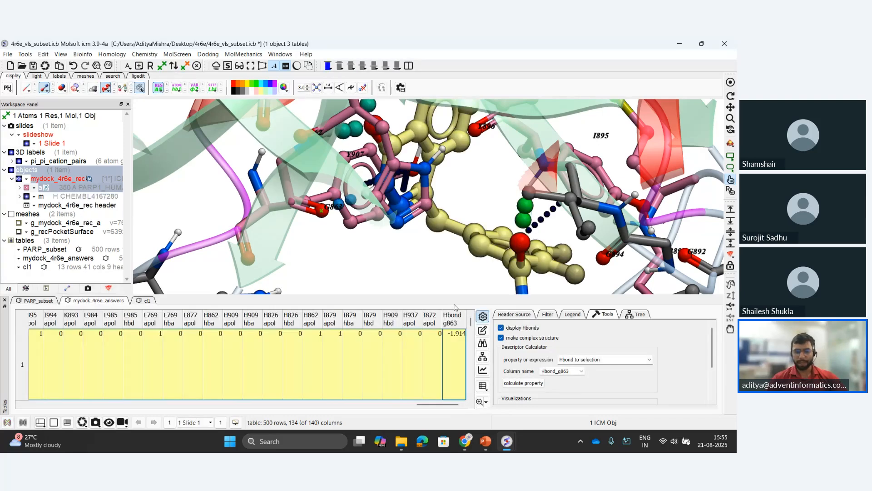
Look further down the Hbond_g863 column and display the docked pose of the hit in row 427
click(470, 330)
drag(470, 330, 472, 377)
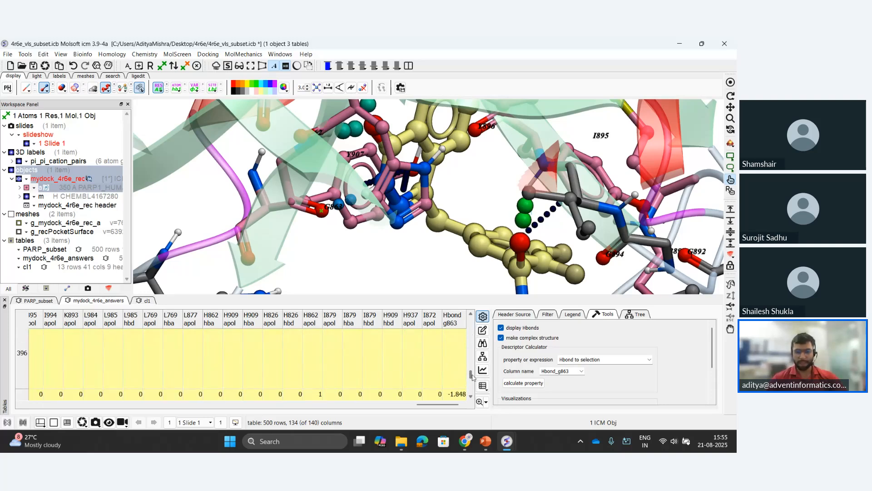
scroll(445, 362, down, 1)
scroll(445, 362, down, 10)
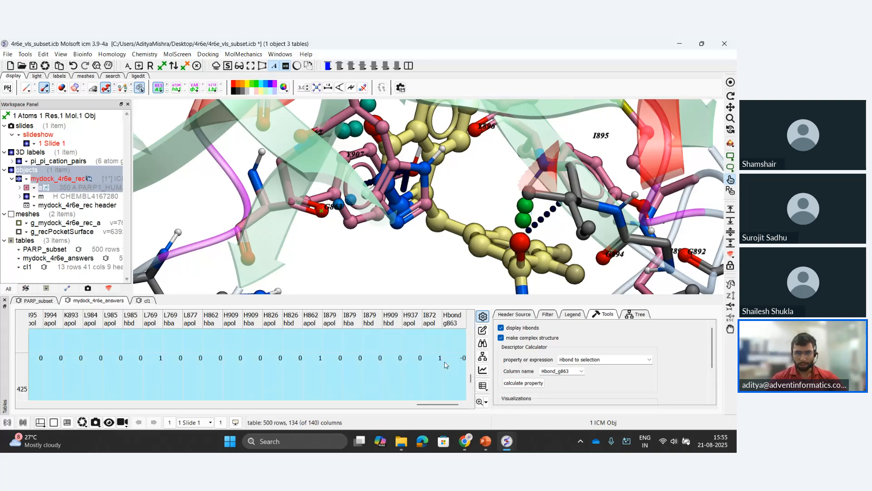
double_click(460, 396)
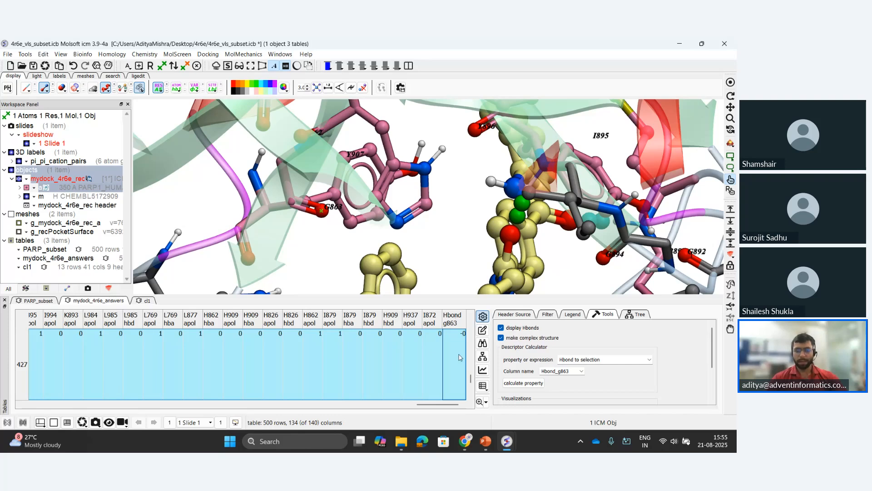
Return to the row 1 hit with its docked pose displayed and view the binding site from another angle
mouse_move(471, 377)
mouse_down()
mouse_move(471, 320)
mouse_move(490, 362)
mouse_up()
drag(428, 197, 705, 207)
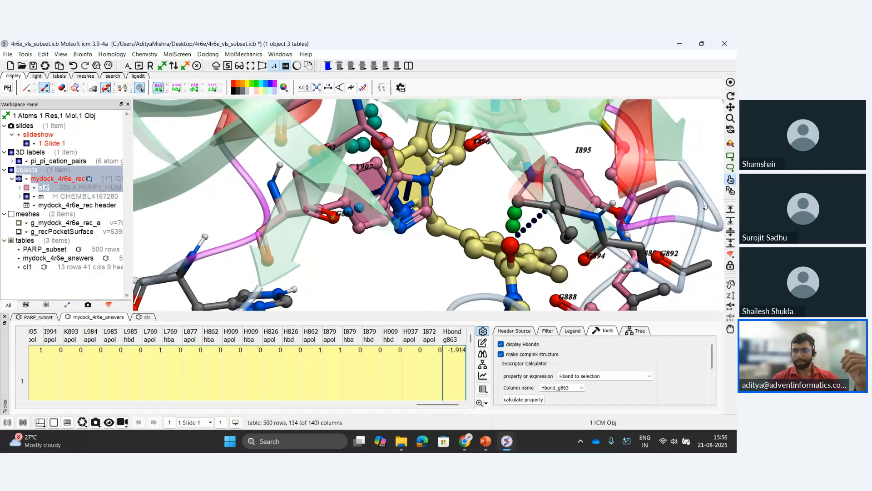
click(731, 179)
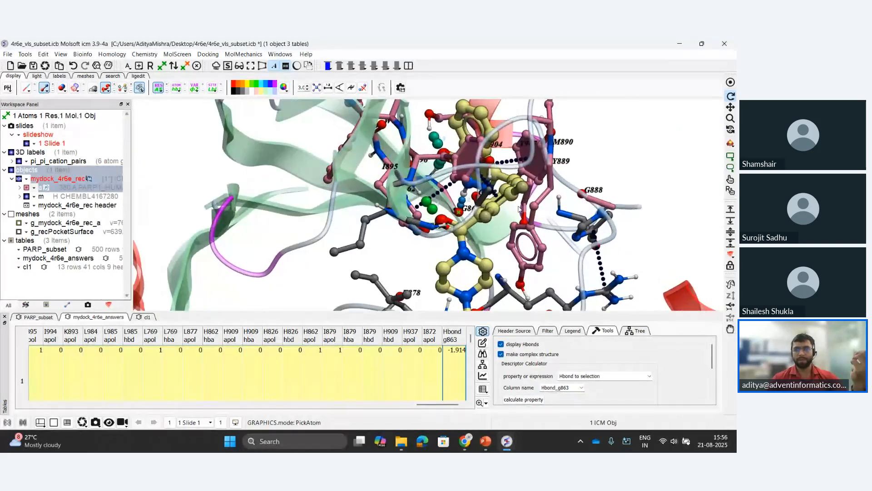
Look through the properties offered by the Descriptor Calculator and preview the open PowerPoint windows
click(649, 376)
scroll(650, 397, down, 3)
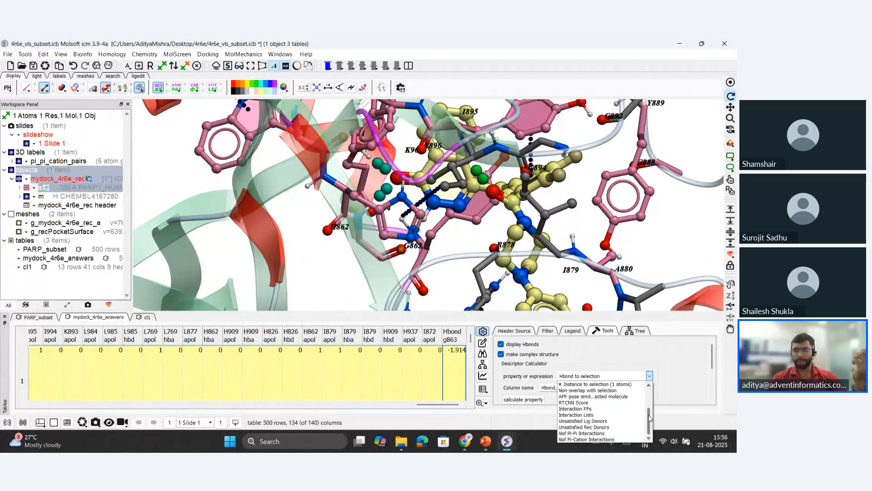
scroll(650, 397, up, 3)
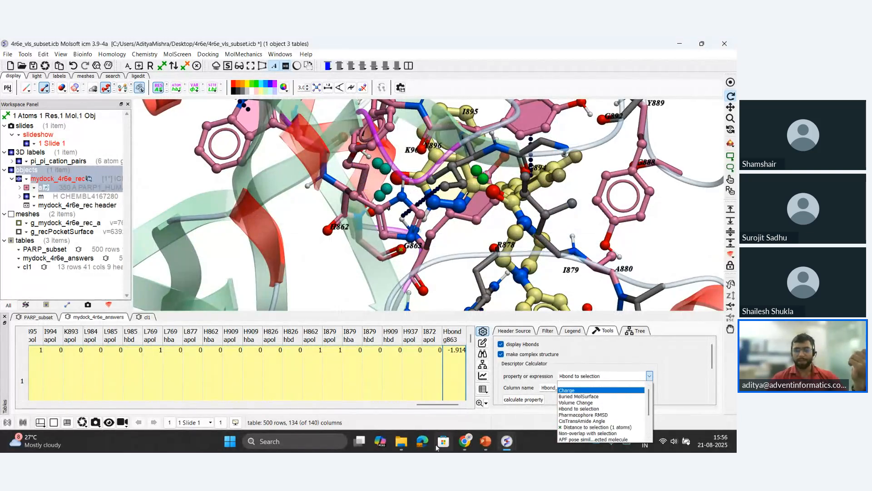
click(487, 445)
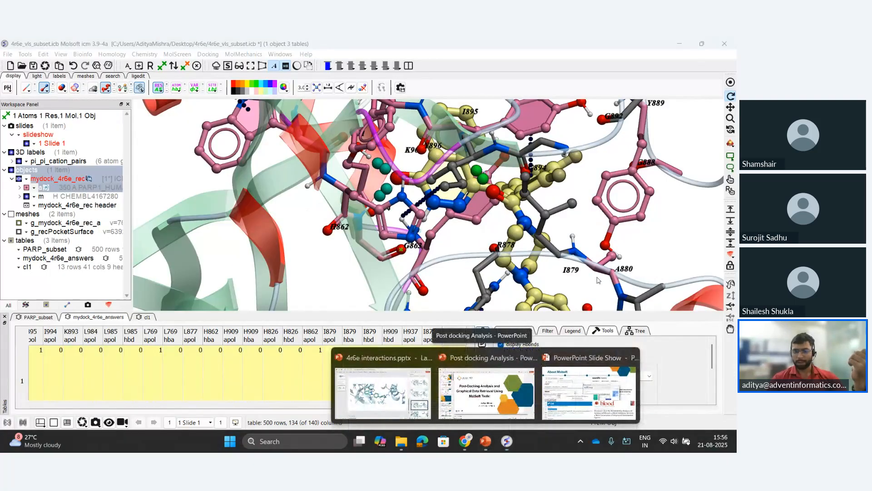
Inspect the row 1 hit's interactions around residues G863 and S904 in the 3D view
drag(598, 280, 663, 257)
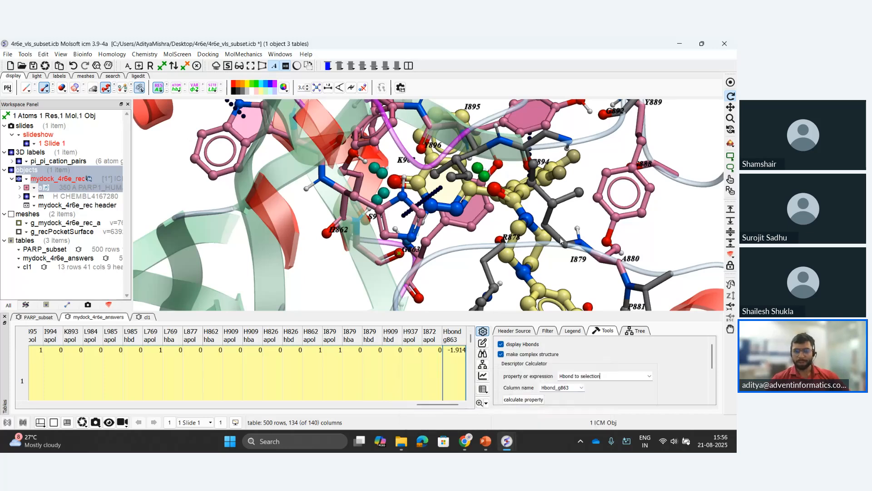
scroll(563, 239, up, 1)
mouse_move(564, 240)
mouse_down()
mouse_move(529, 242)
mouse_move(566, 241)
mouse_up()
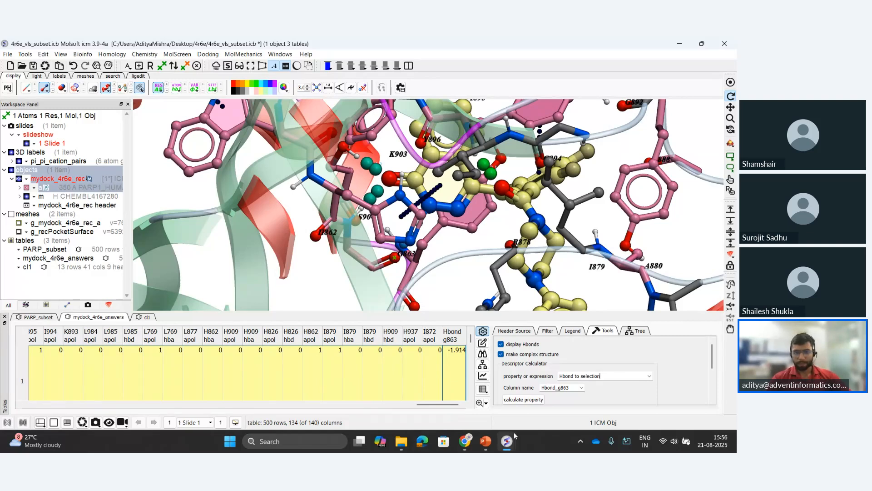
mouse_move(515, 437)
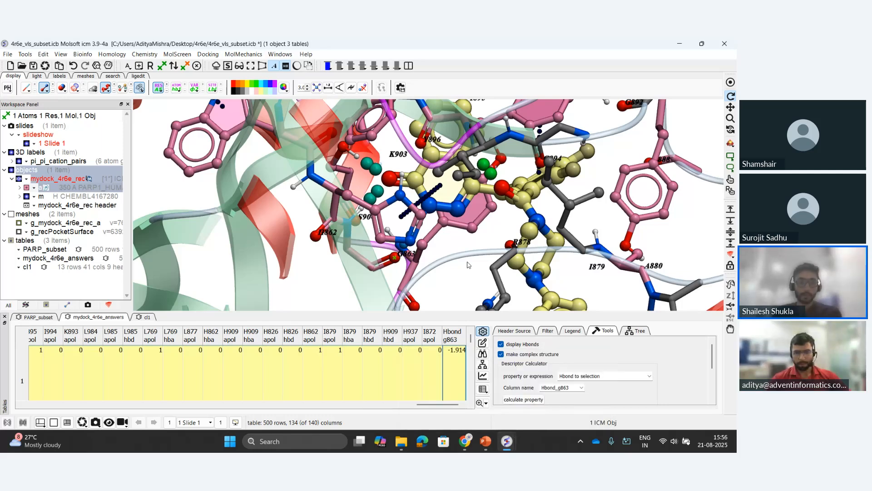
scroll(470, 251, up, 1)
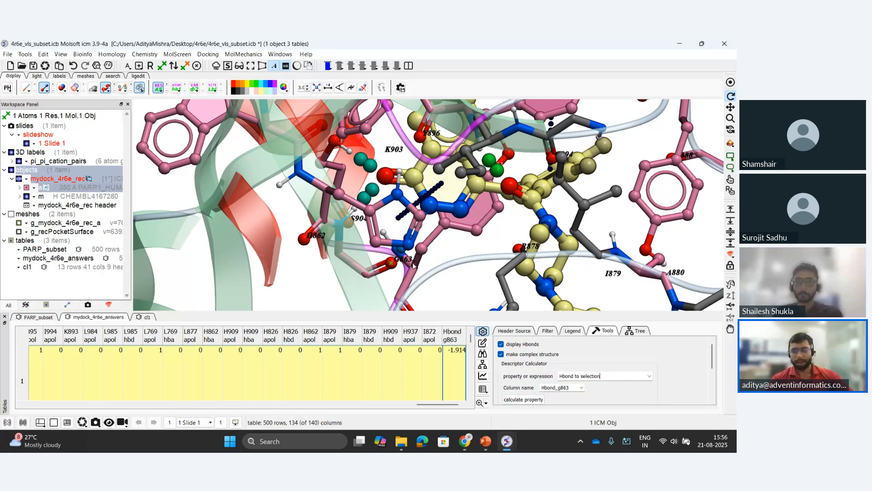
scroll(508, 236, up, 2)
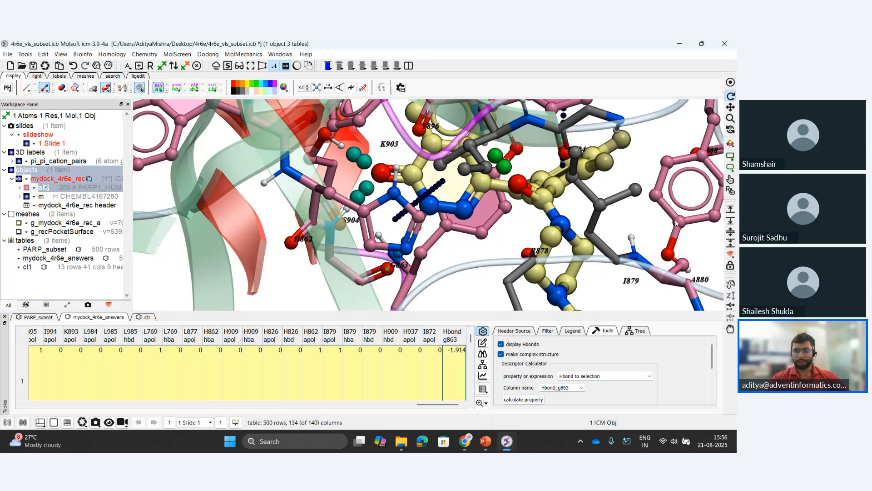
Clear the atom selection and reposition the binding site in the 3D view
click(512, 241)
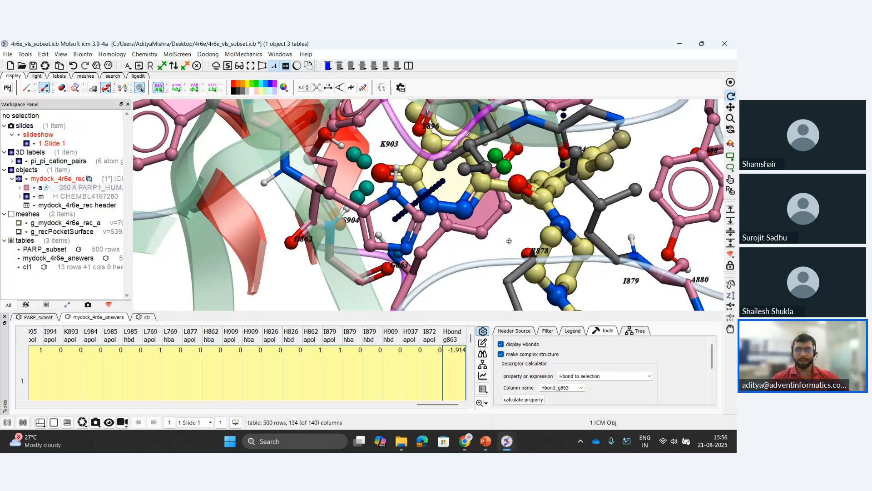
middle_drag(510, 241, 441, 238)
scroll(442, 238, down, 3)
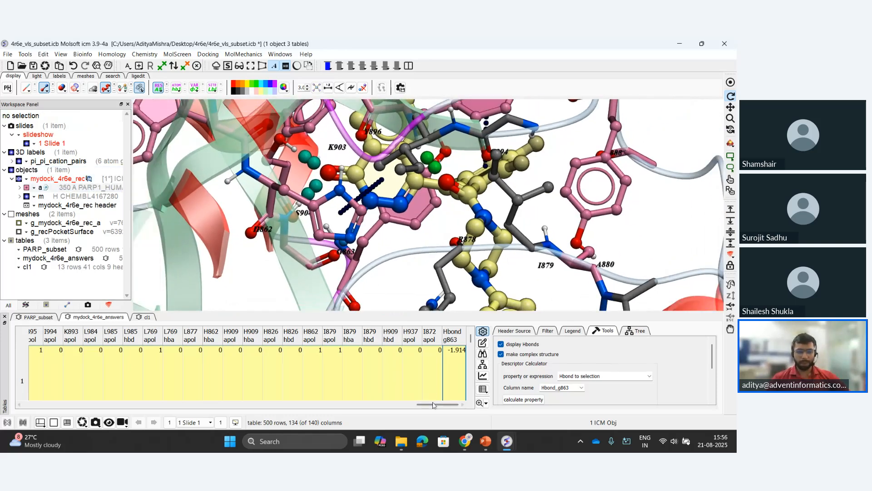
Check the file formats offered for saving the mydock_4r6e_answers table and leave without saving
drag(438, 404, 50, 367)
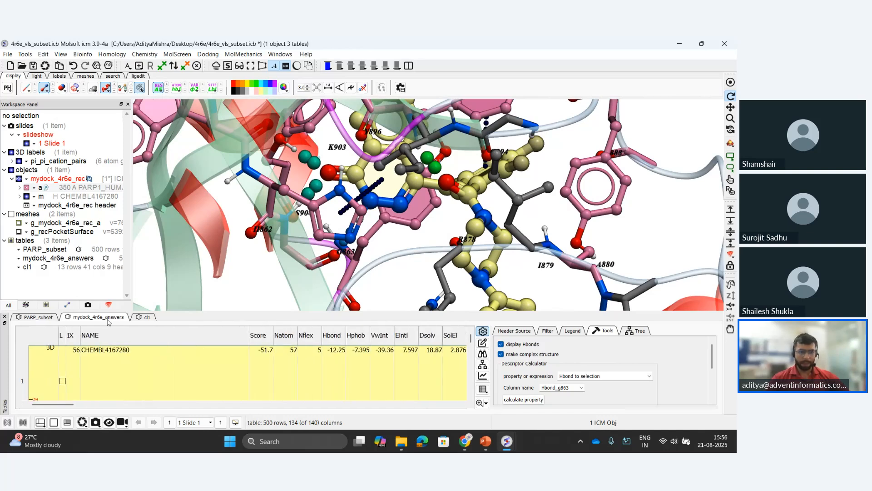
drag(129, 313, 91, 248)
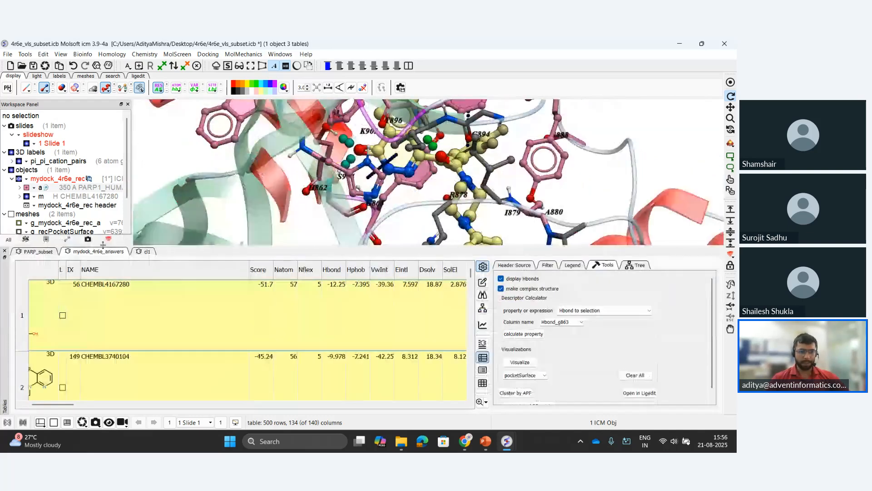
right_click(90, 253)
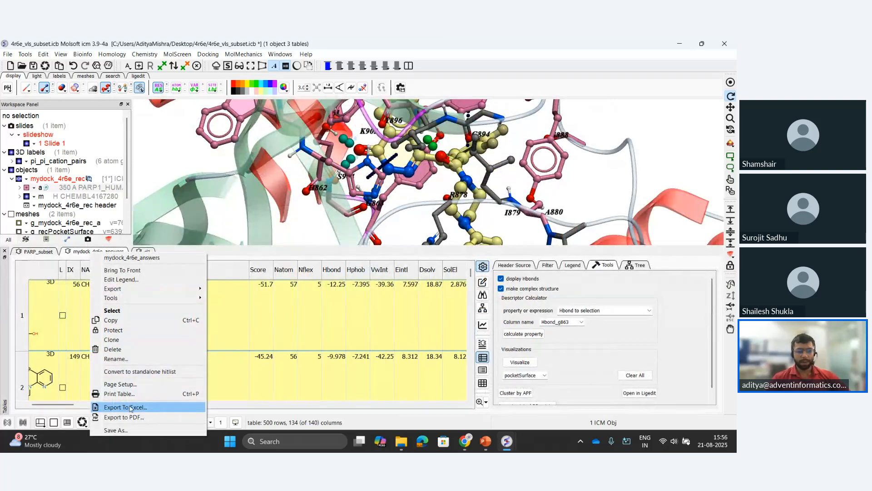
click(126, 429)
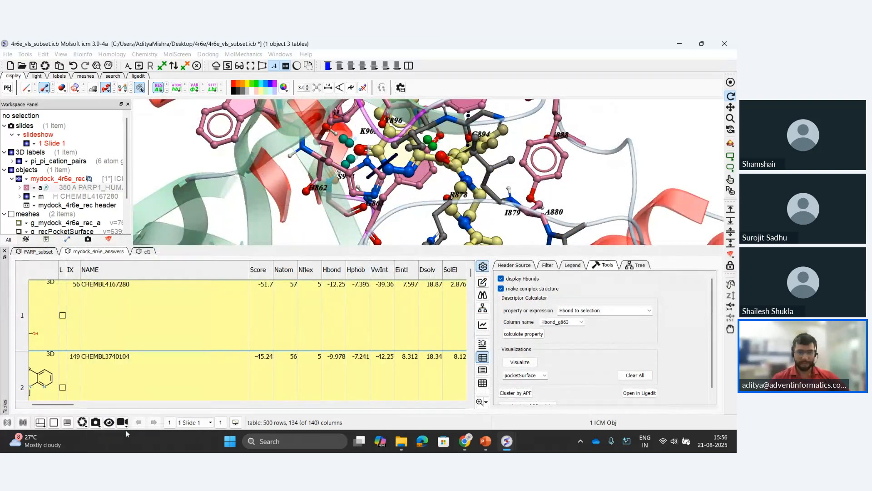
click(169, 230)
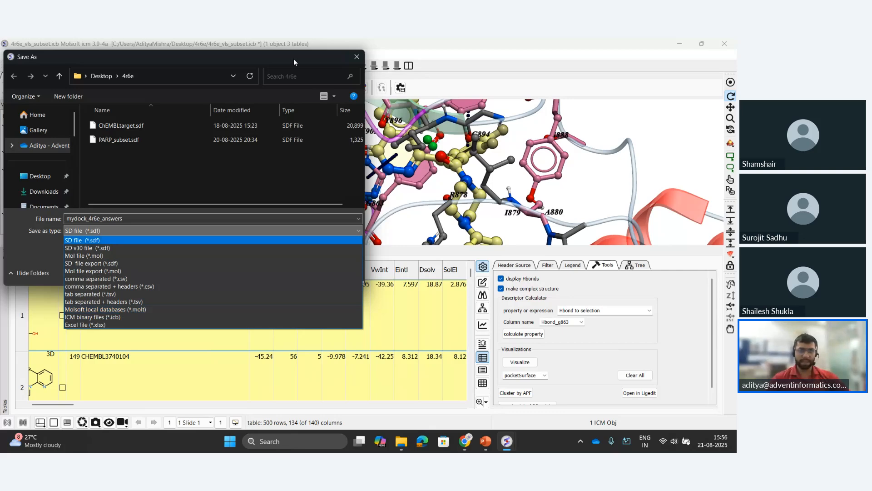
click(358, 57)
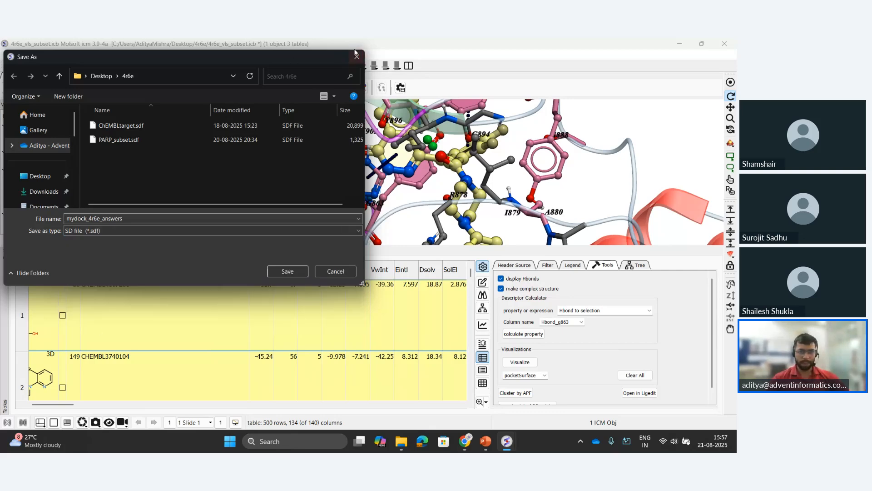
click(358, 56)
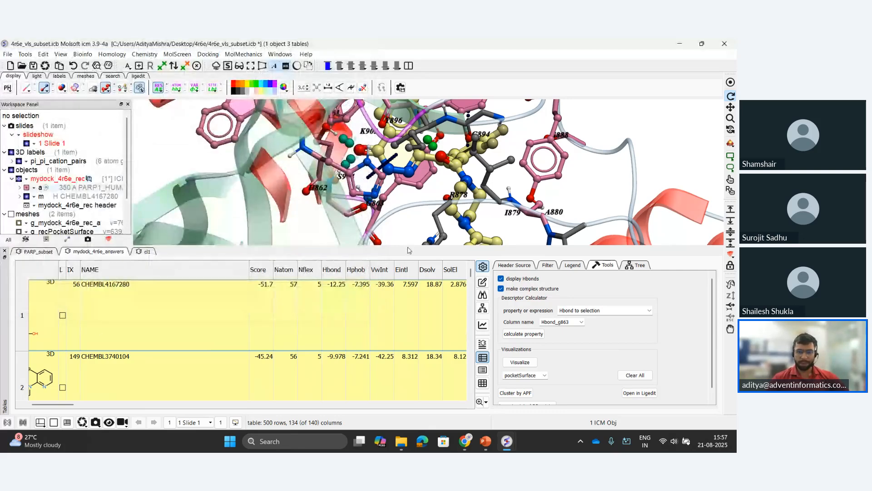
drag(407, 247, 408, 321)
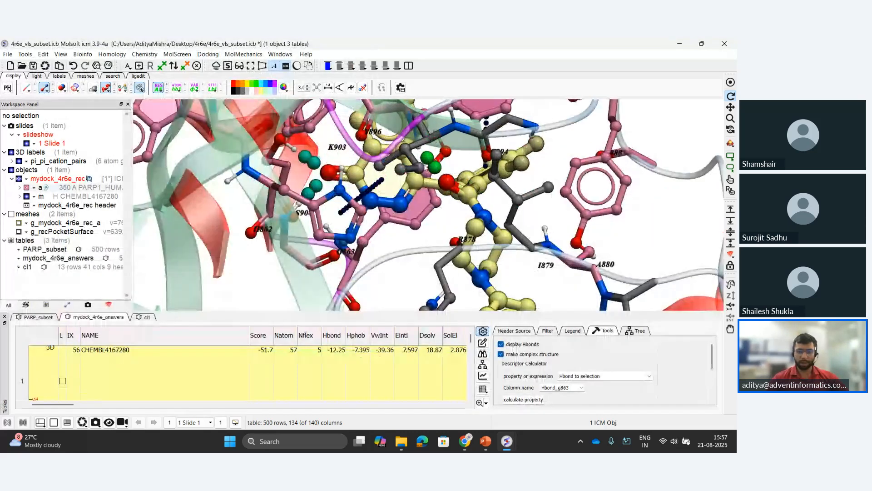
Generate a Ligand 2D Diagram for CHEMBL4167280 with hydrophobic distance cutoff 4.50 and hydrogen bond strength 0.80
drag(435, 198, 430, 230)
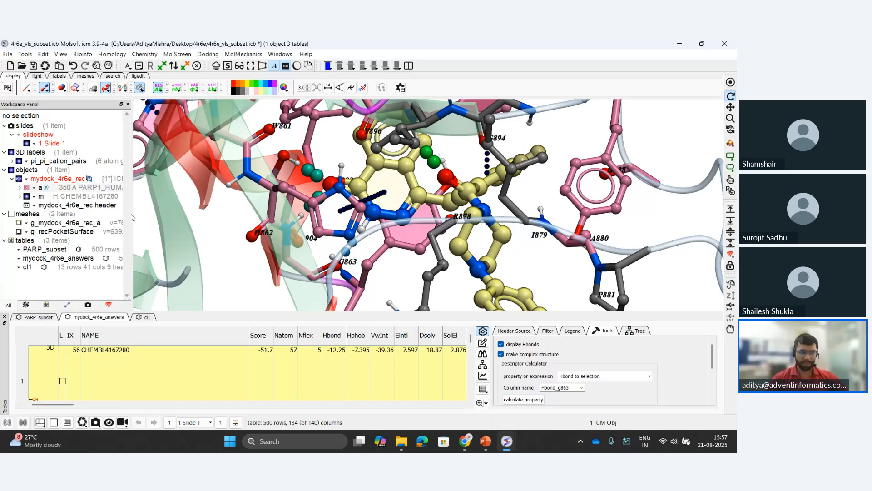
drag(132, 217, 157, 217)
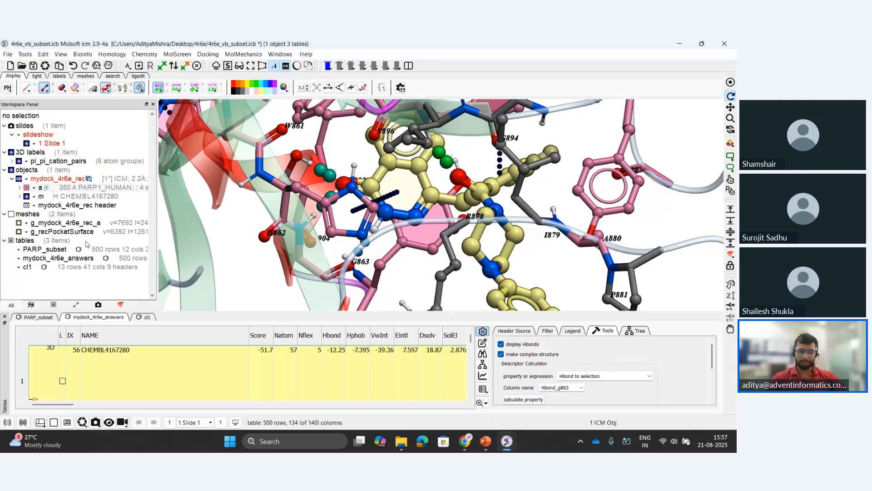
right_click(49, 196)
mouse_move(93, 236)
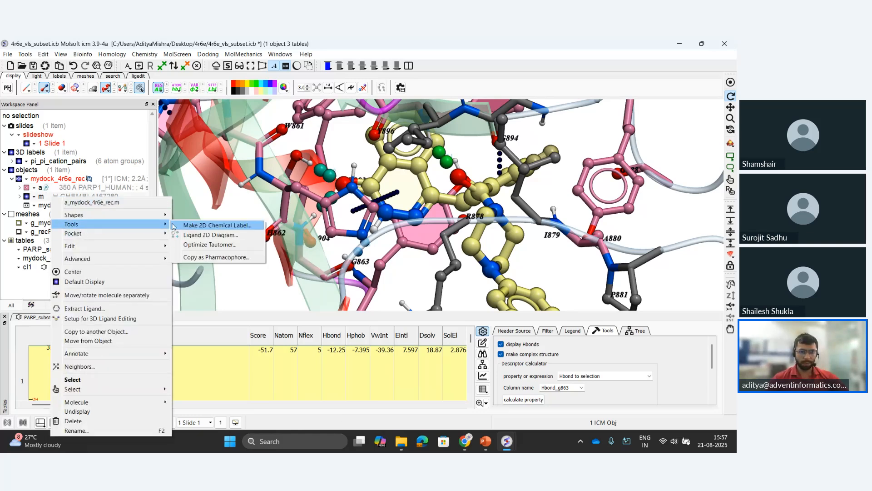
click(205, 236)
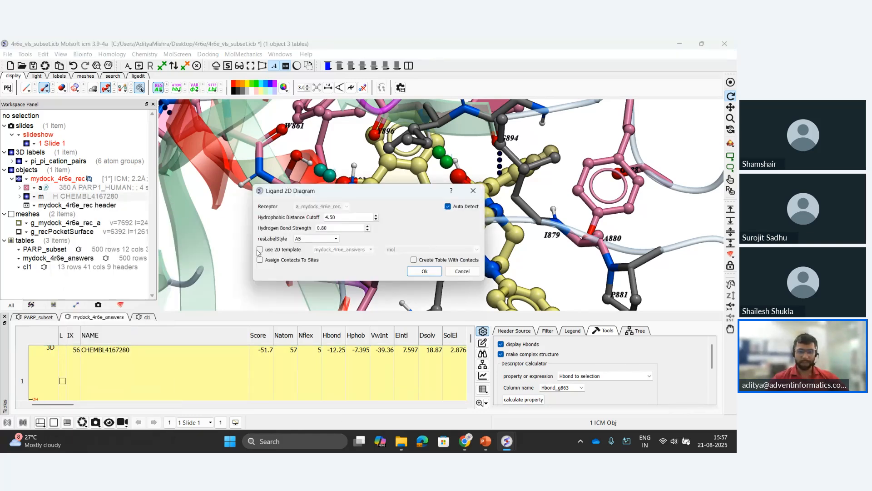
click(425, 270)
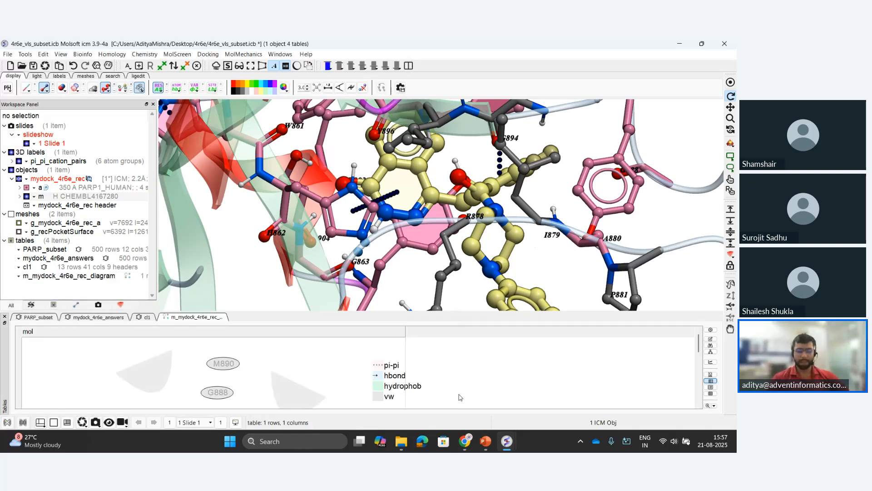
View the 2D interaction diagram in a separate maximized window, then return it to the main window
drag(188, 317, 168, 144)
click(684, 144)
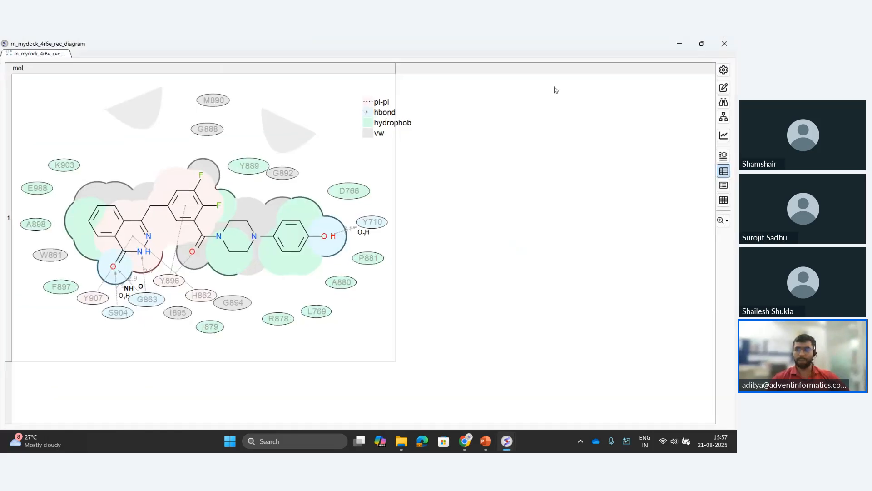
click(725, 47)
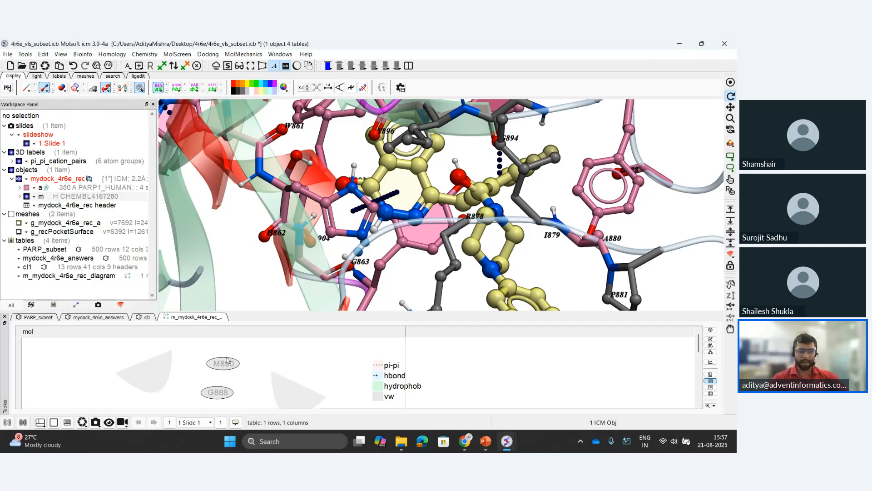
Edit the 2D diagram in the molecule editor, moving the G863 label above the ligand and S904 lower, and save it
right_click(184, 357)
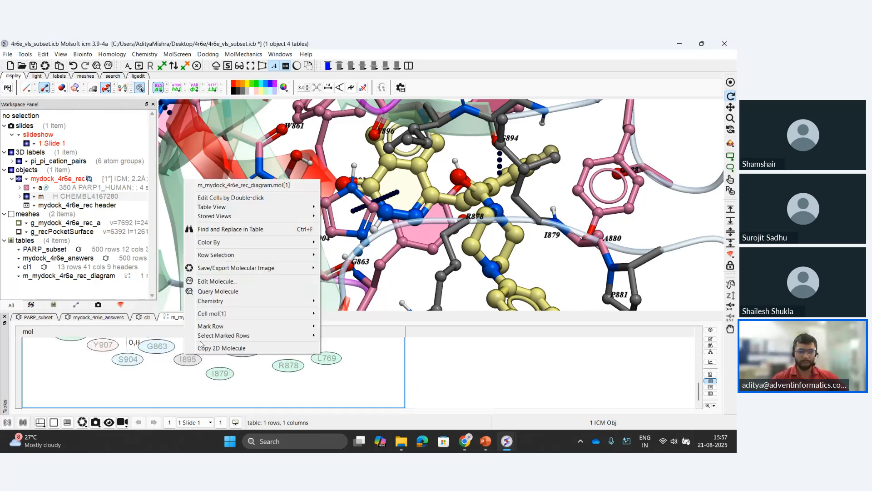
click(217, 279)
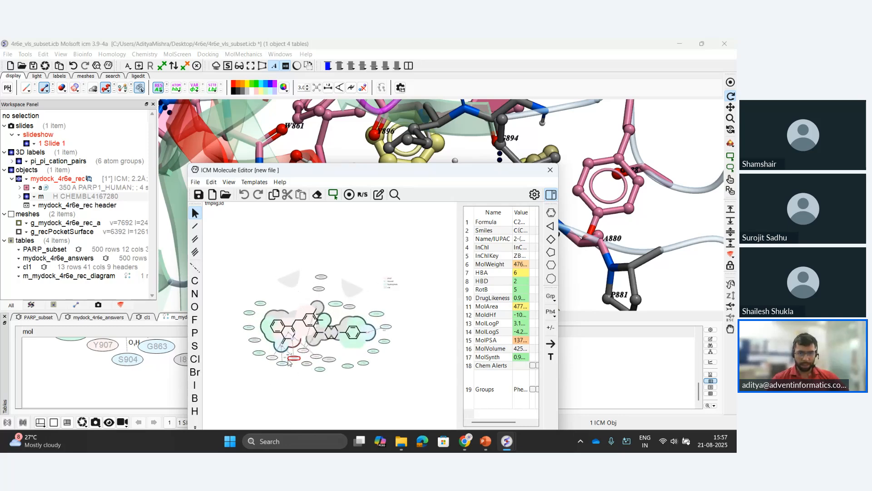
drag(282, 365, 291, 296)
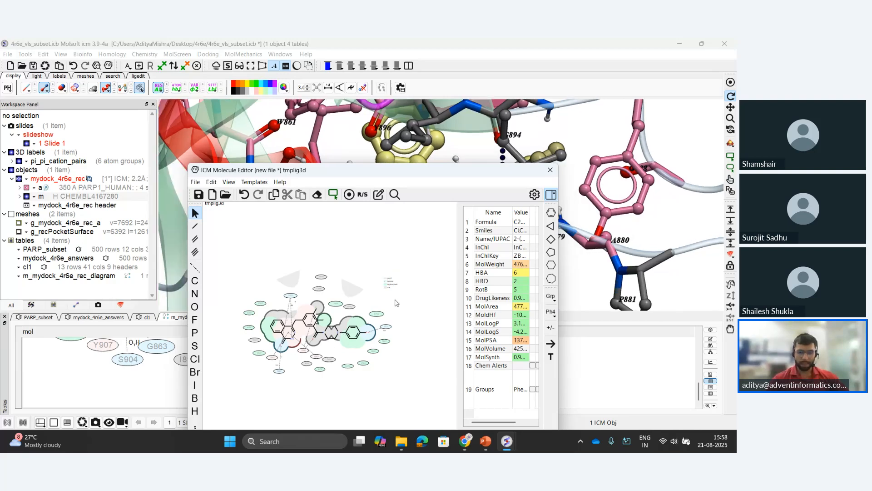
scroll(396, 304, up, 2)
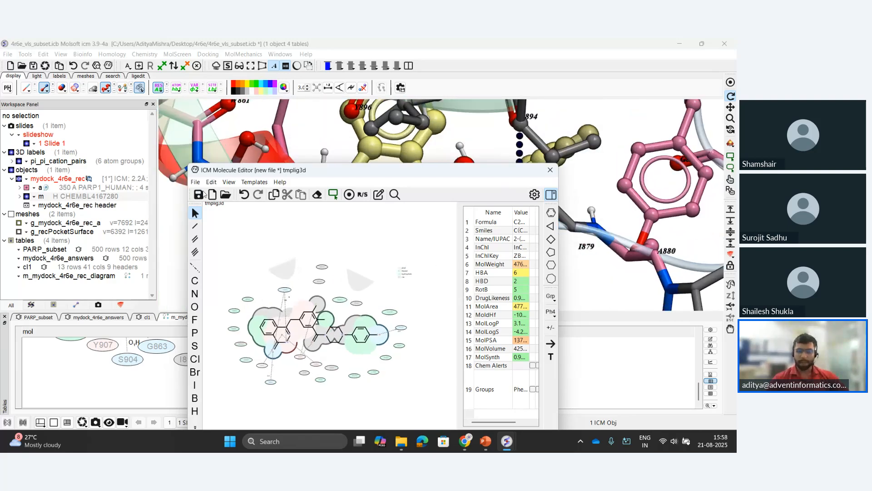
click(202, 193)
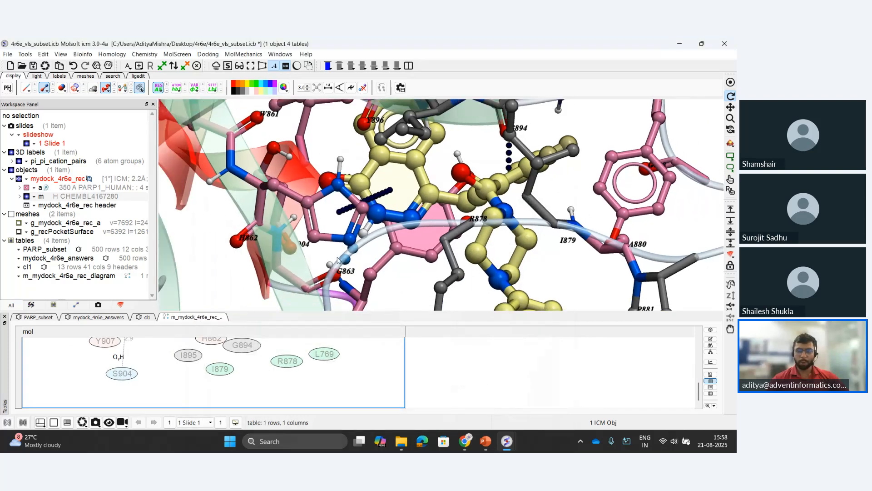
Return to the mydock_4r6e_answers table and redisplay the row 1 hit in a wider, rotated view of the pocket
scroll(339, 260, down, 4)
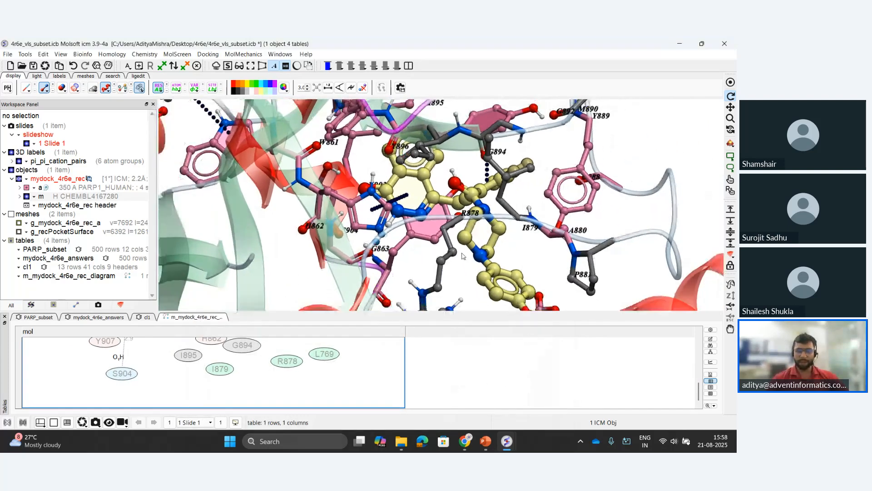
scroll(463, 256, down, 5)
drag(463, 257, 386, 260)
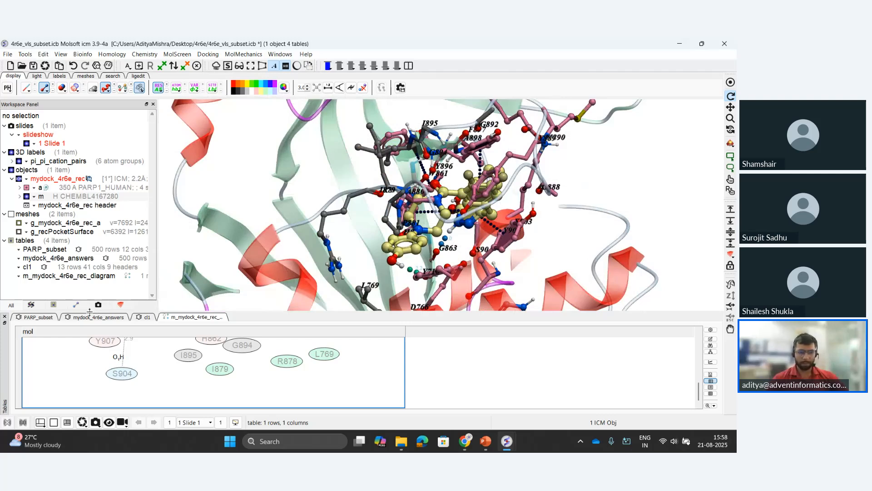
click(93, 317)
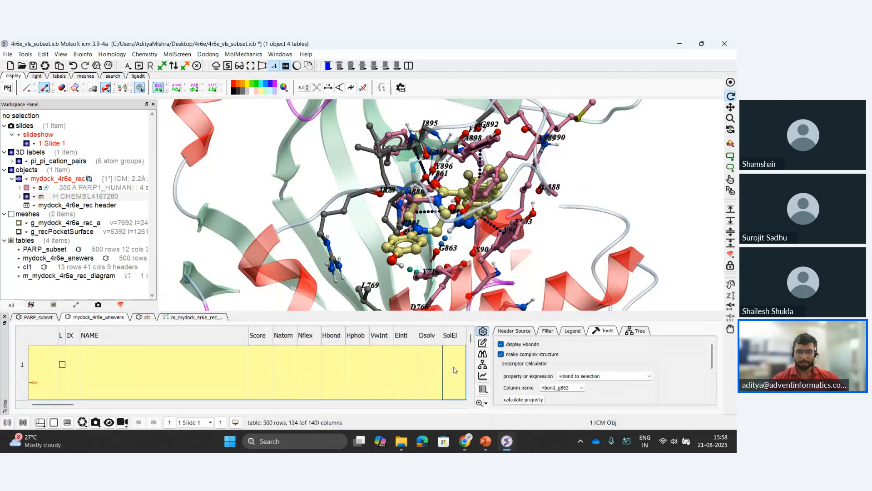
double_click(455, 370)
scroll(697, 209, up, 1)
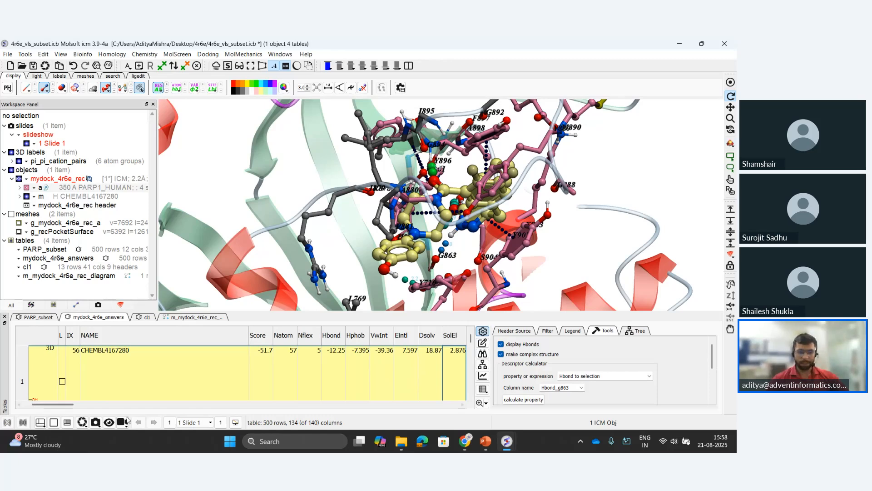
Set up a movie file named pose1 in the 4r6e folder, using the Mpeg4 (*.mp4) format
click(122, 422)
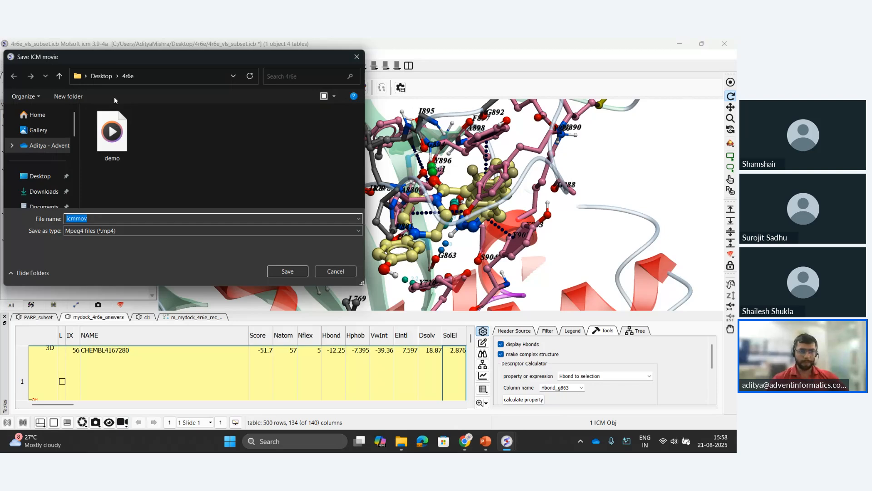
key(BackSpace)
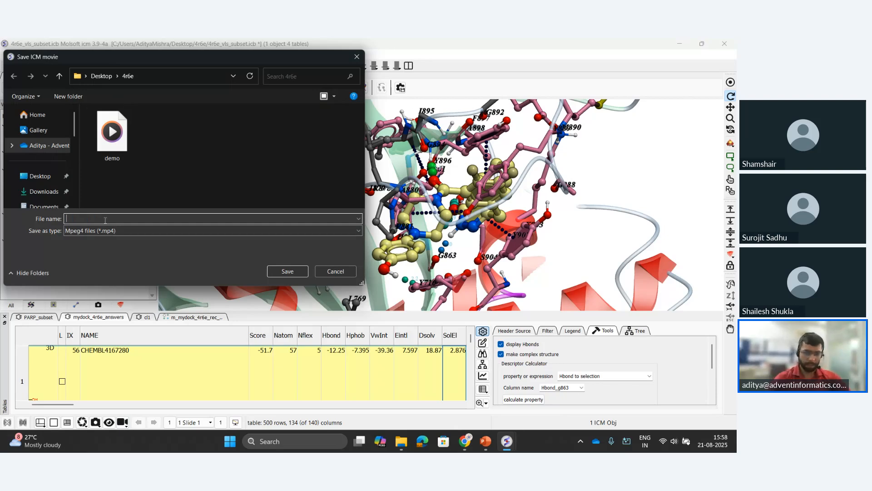
text(pose1)
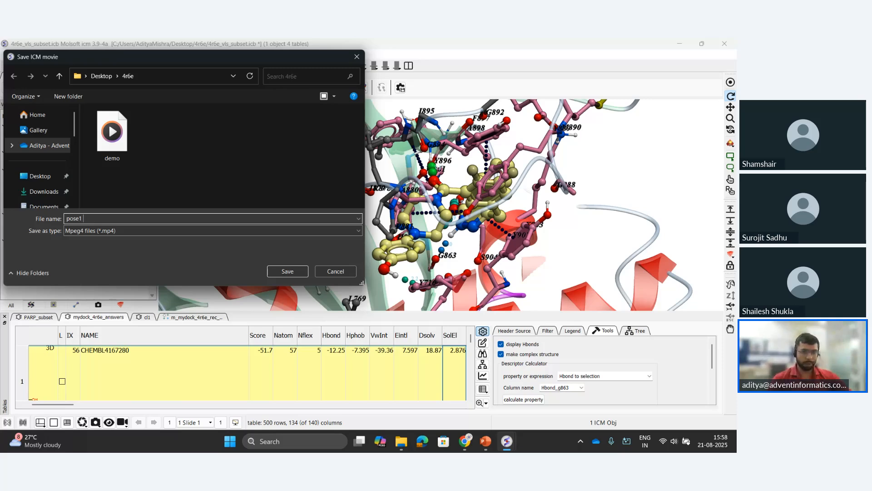
click(89, 231)
click(110, 241)
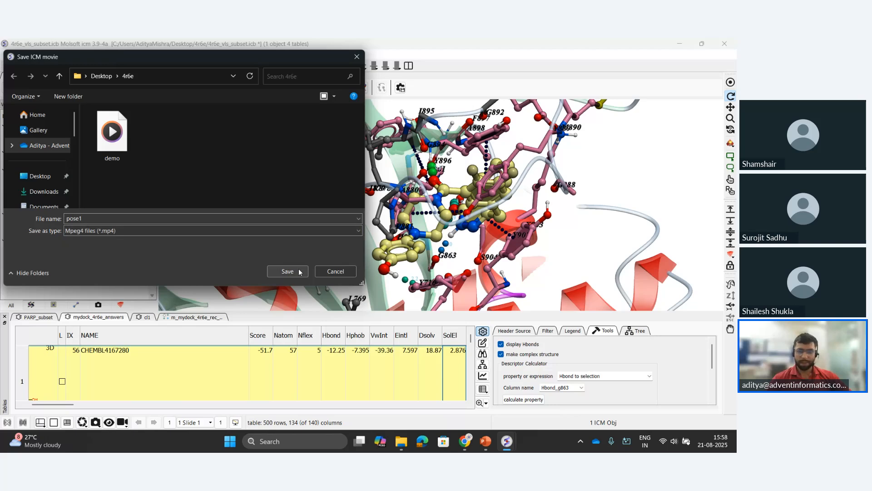
click(287, 271)
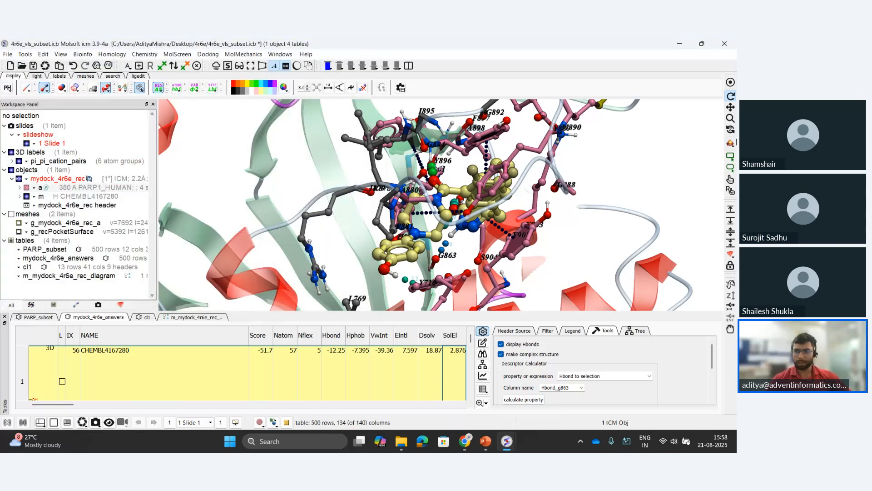
Reorient the complex, set it rotating with Y-Rotate, and start recording the video
drag(559, 233, 460, 243)
scroll(459, 242, up, 1)
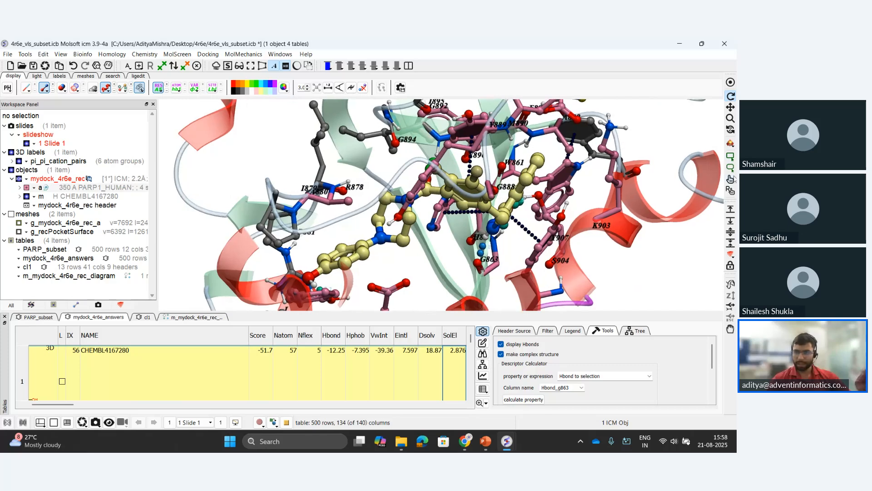
click(730, 144)
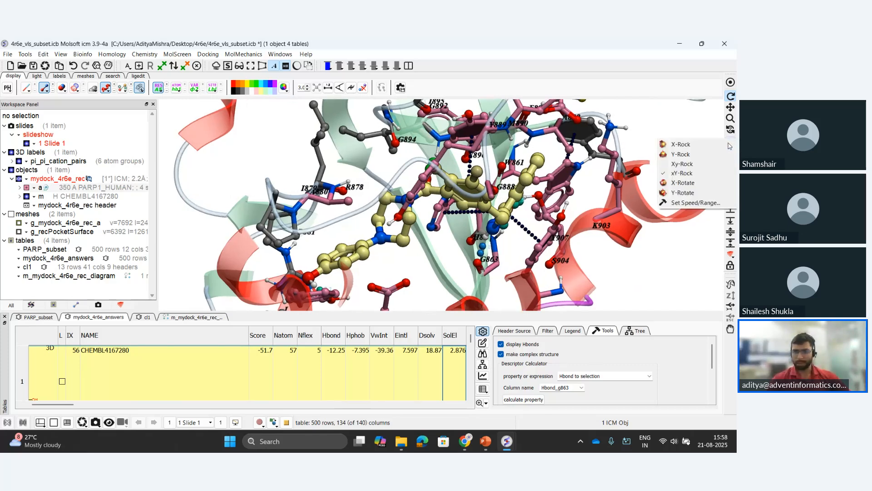
click(689, 193)
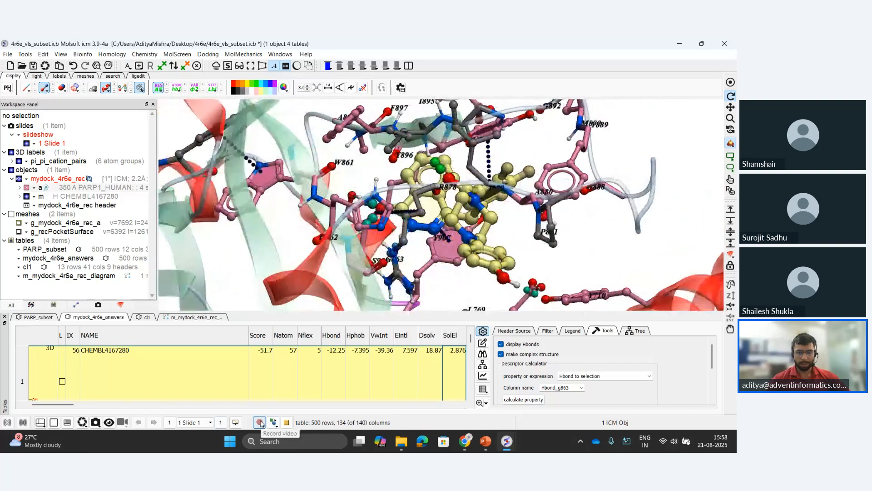
click(260, 423)
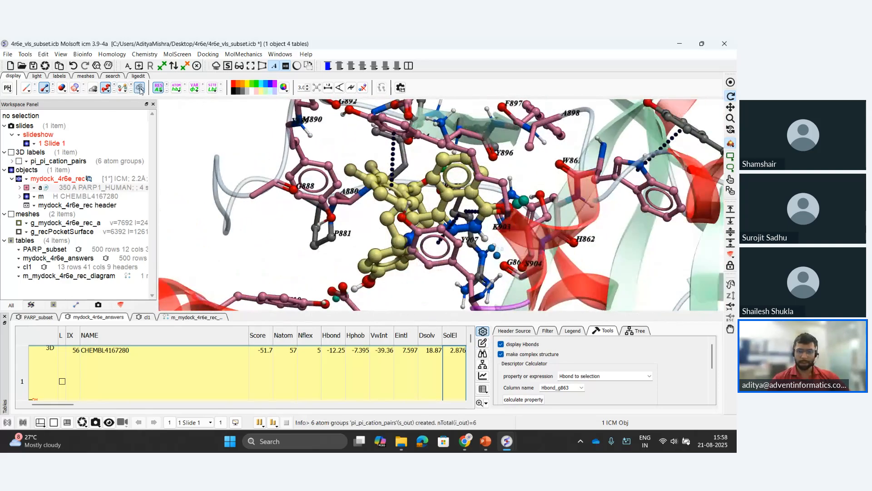
Select the mydock_4r6e_rec object while the complex rotates, stop the recording and write out the movie
double_click(62, 196)
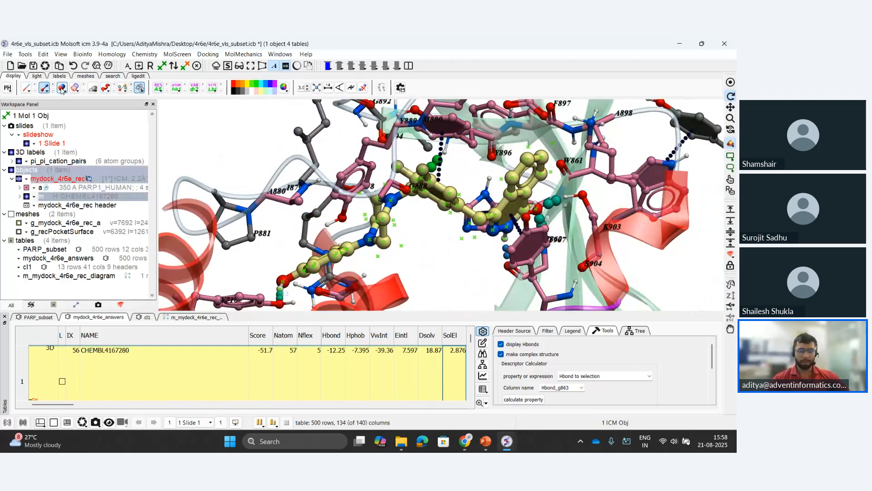
click(62, 88)
click(62, 88)
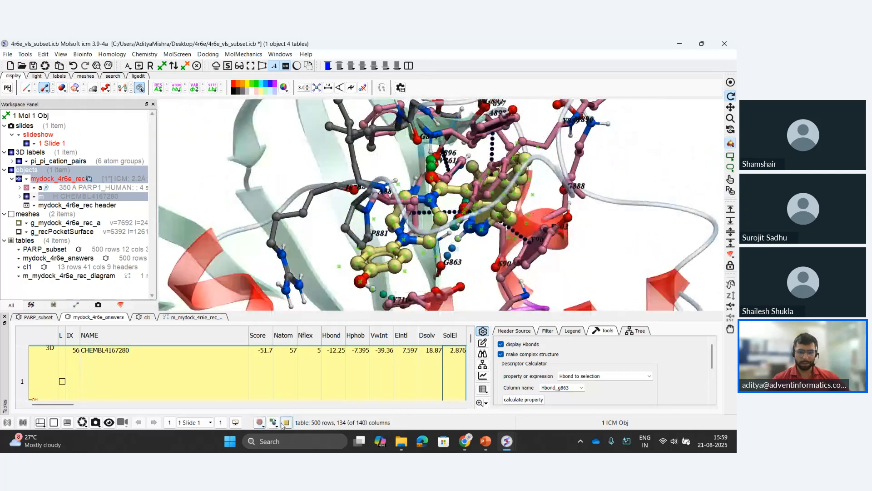
click(273, 423)
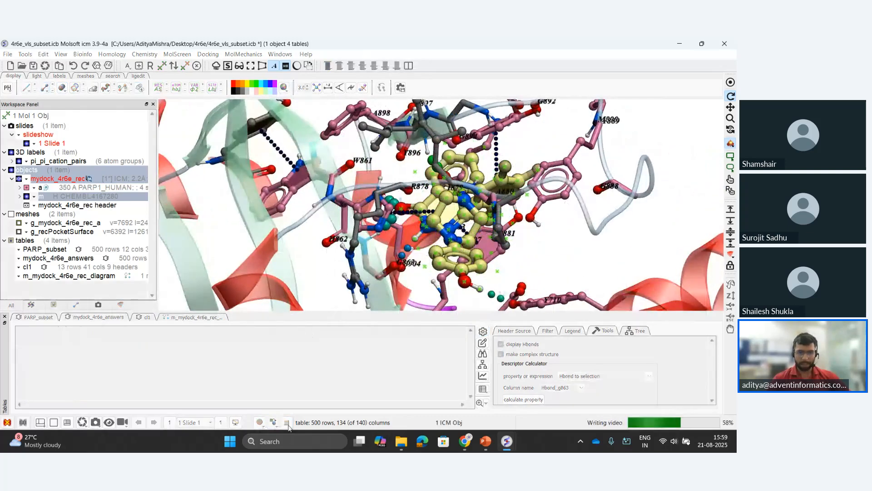
click(287, 422)
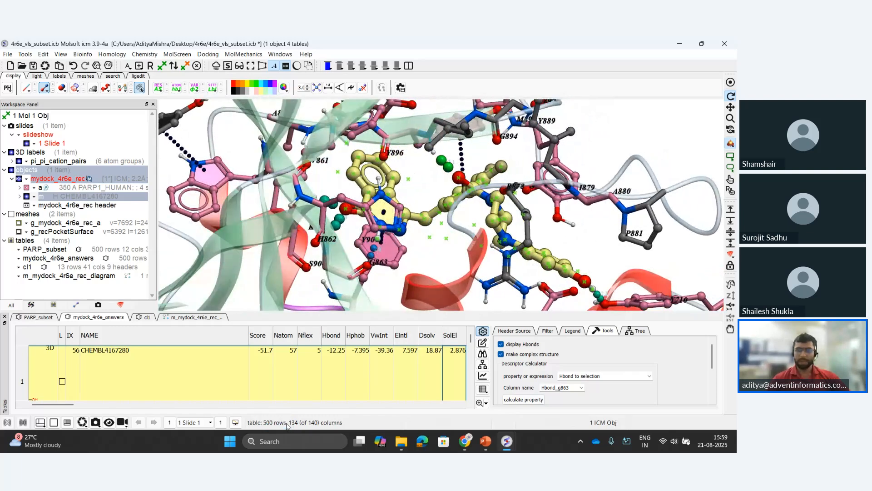
Switch to File Explorer and locate the exported pose1 MP4 file in the 4r6e folder
click(680, 44)
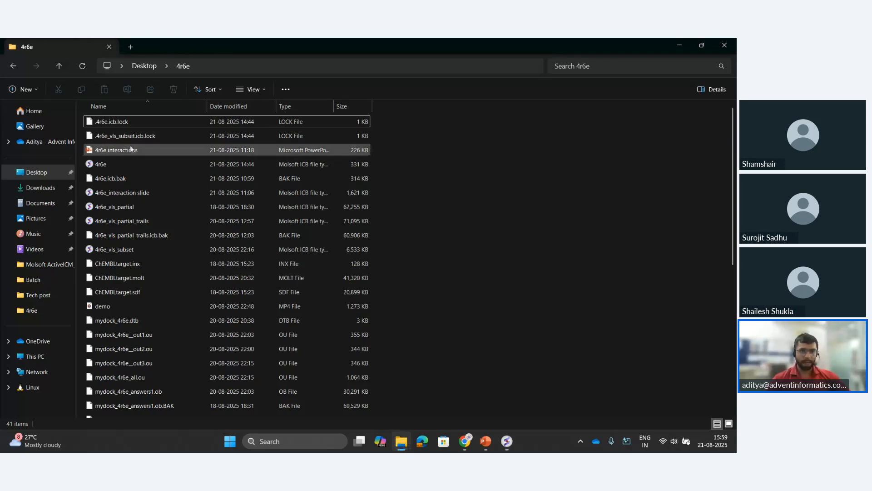
scroll(130, 146, down, 7)
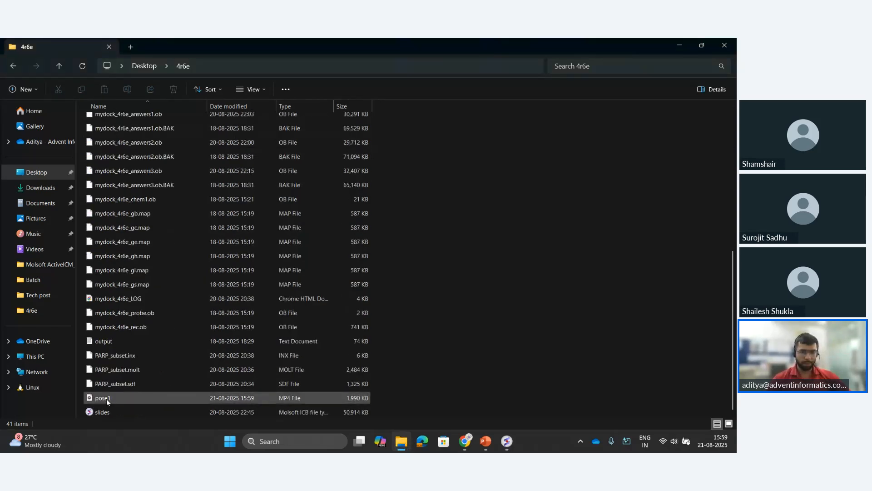
click(106, 399)
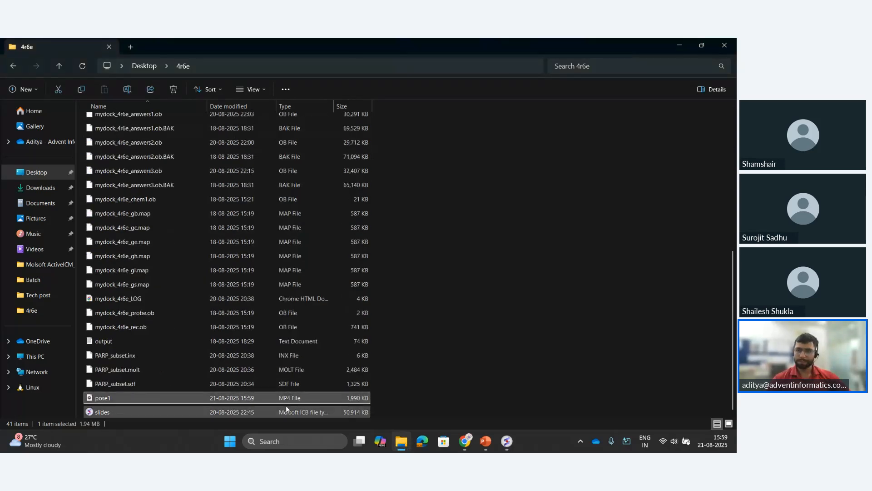
click(678, 46)
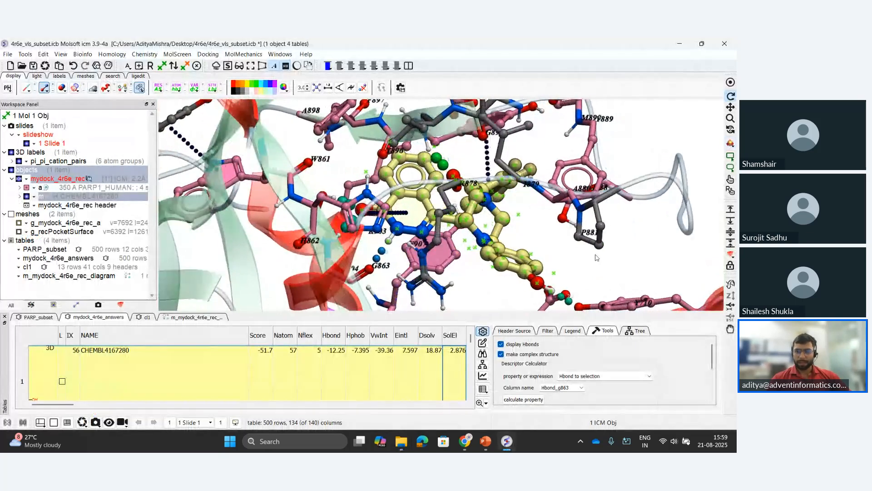
Clear the selection in ICM, switch to the 4r6e interactions presentation in PowerPoint, and set the insertion point after slide 3
click(536, 237)
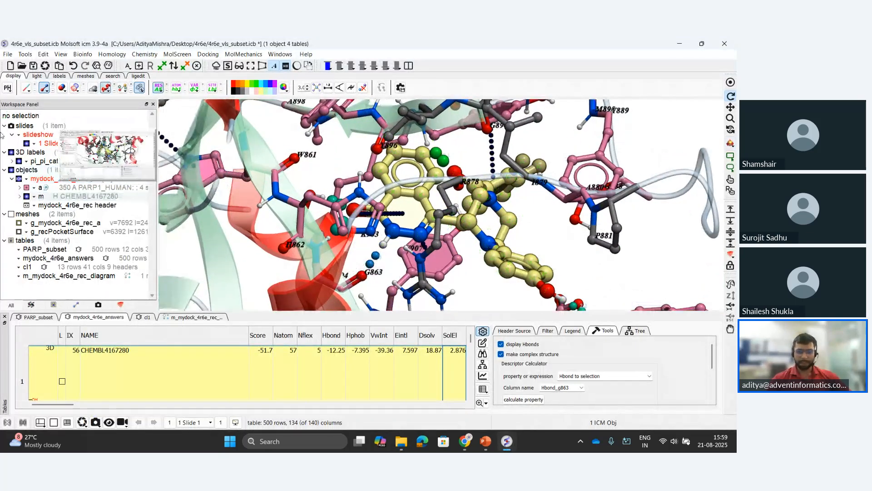
scroll(493, 248, down, 3)
scroll(501, 251, up, 2)
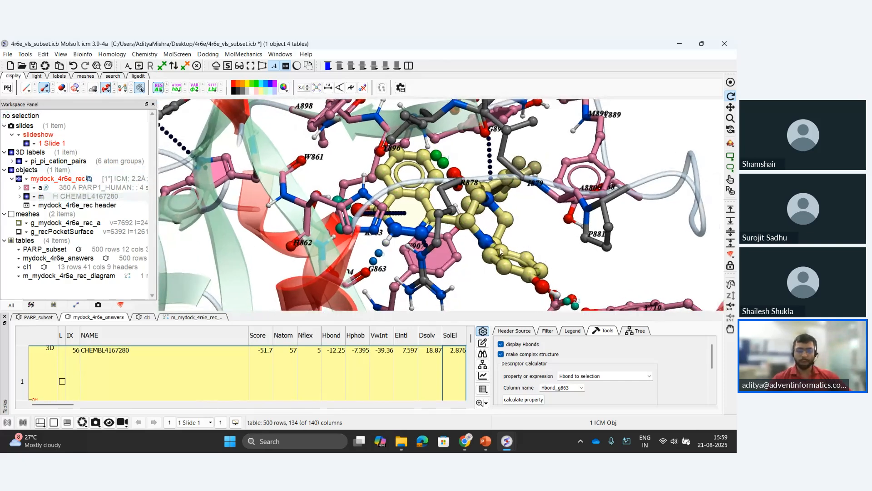
click(486, 442)
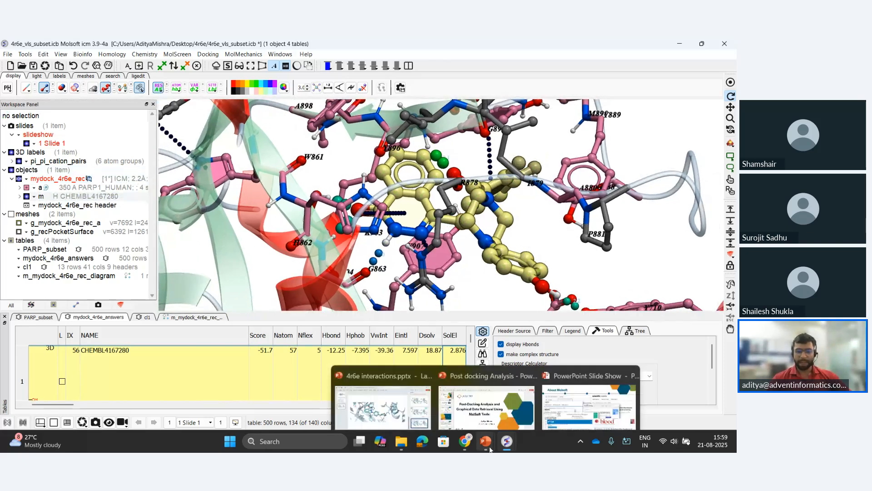
click(382, 400)
click(59, 261)
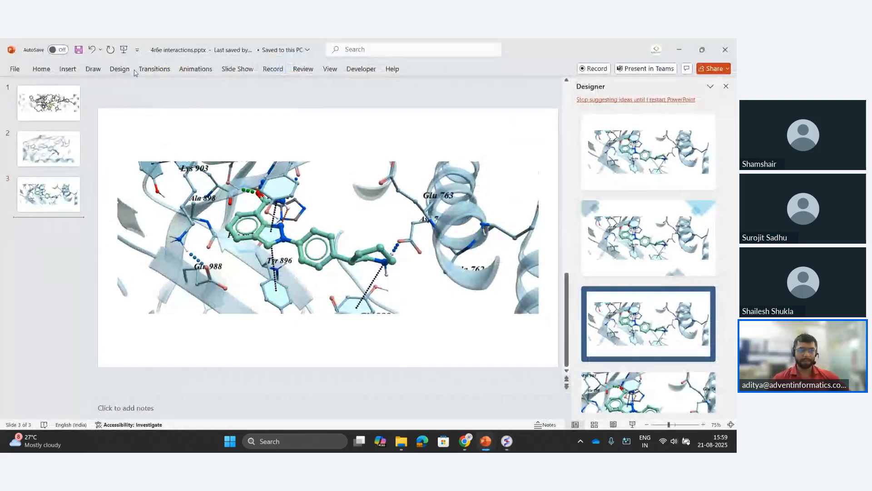
Check the Developer entry among the main tabs in PowerPoint's ribbon customization options, leaving the options unchanged
click(362, 69)
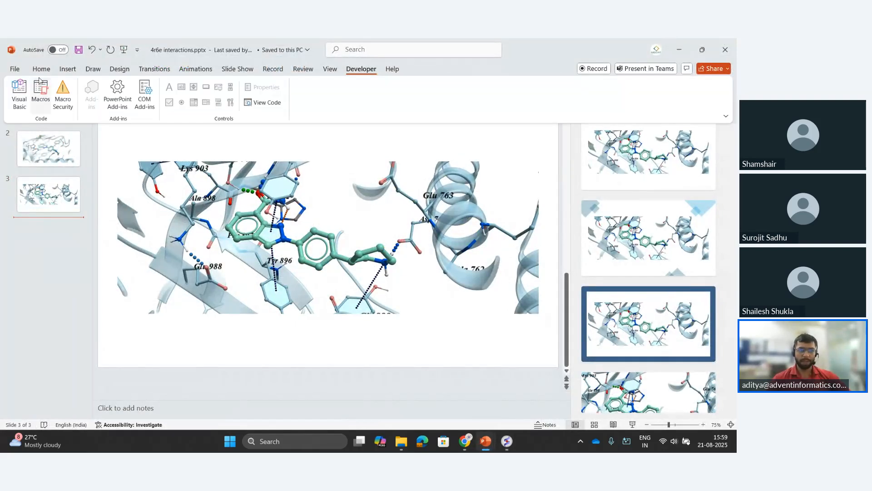
click(14, 69)
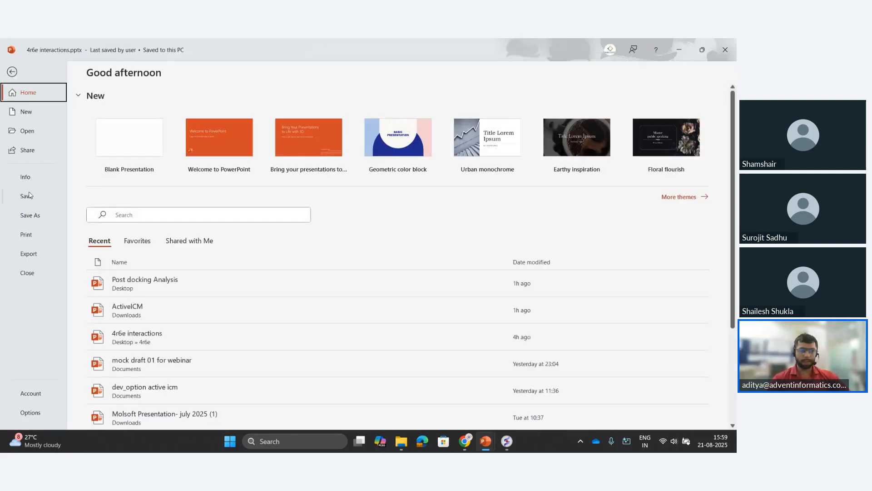
click(27, 412)
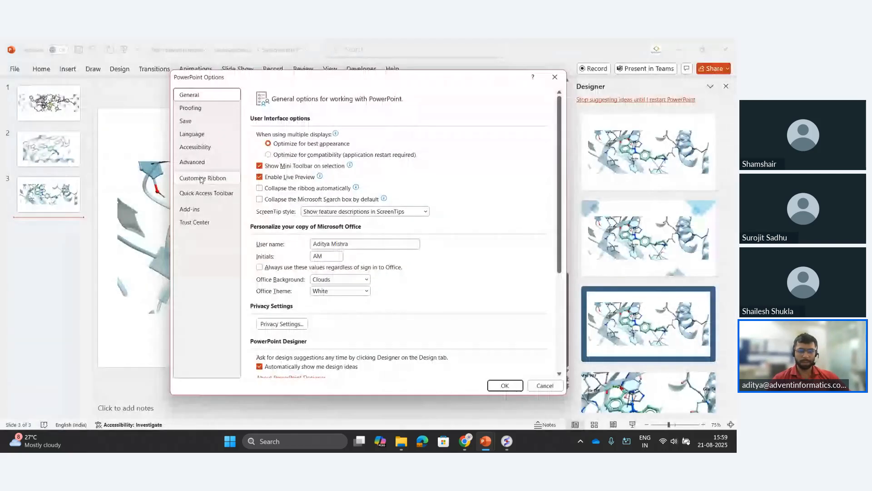
click(201, 178)
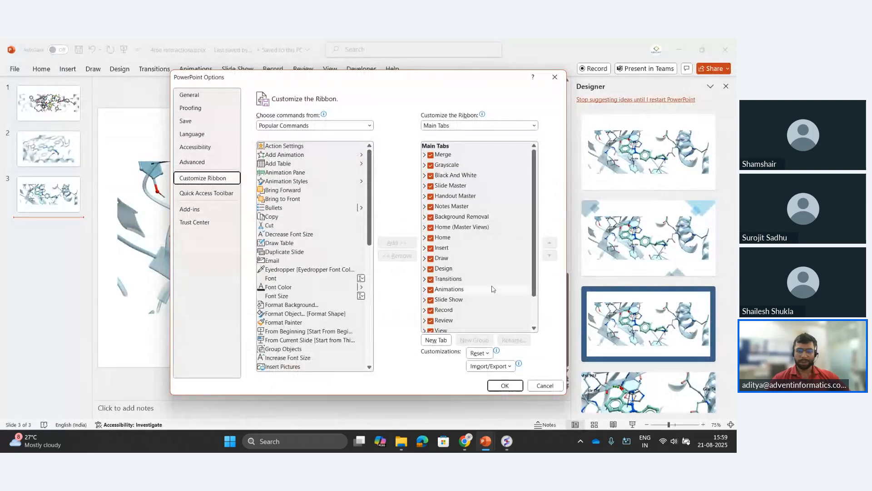
scroll(439, 313, down, 1)
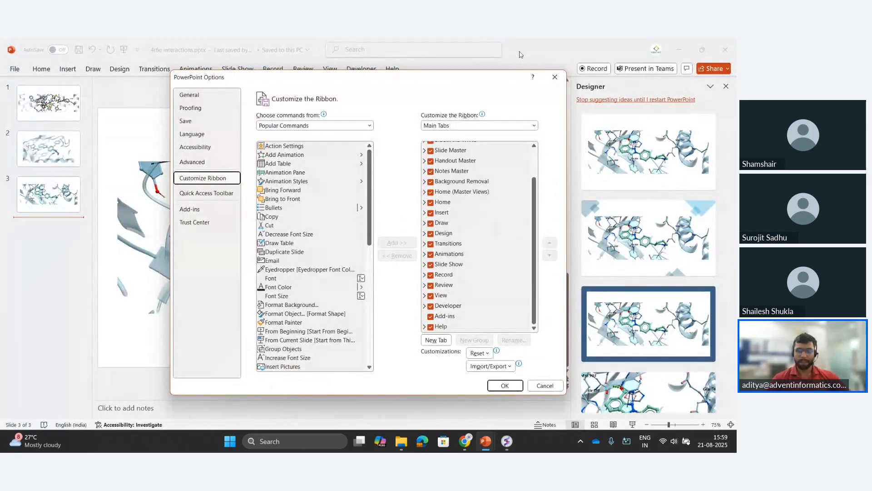
click(554, 80)
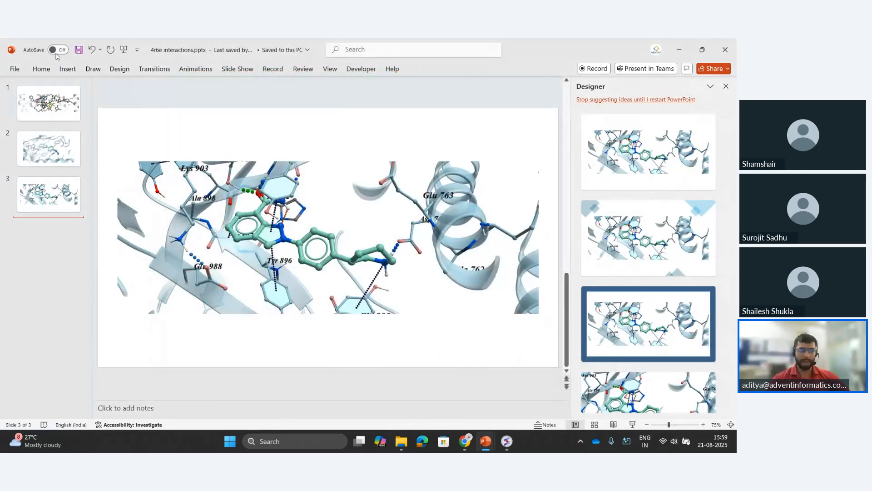
Add a new empty slide after slide 3 of the 4r6e interactions presentation
click(41, 69)
click(71, 102)
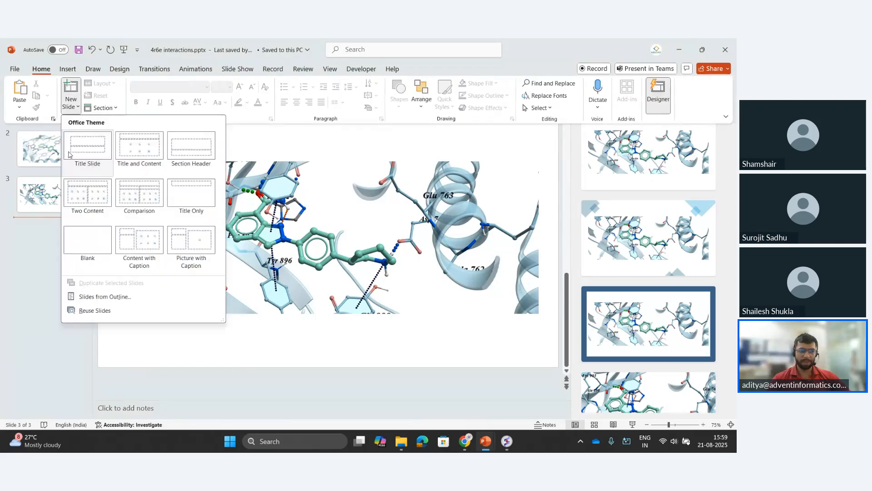
click(94, 171)
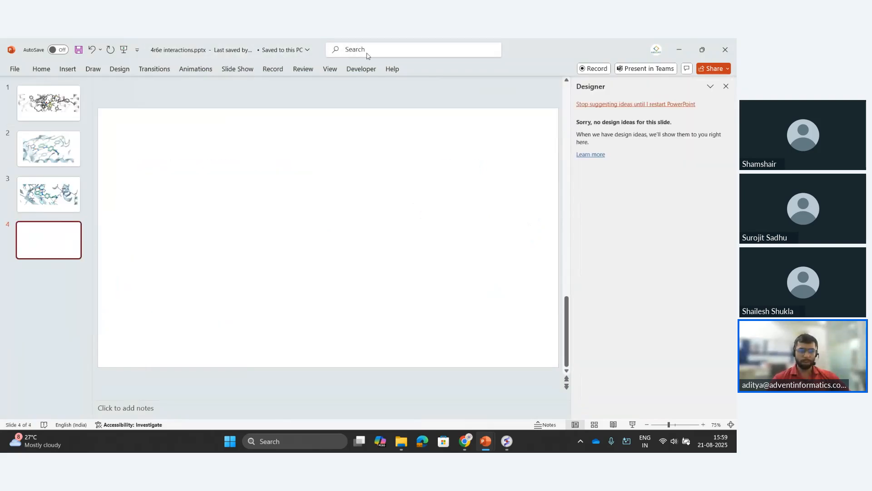
Insert an ActiveIcmCtl Class control covering most of slide 4 and load the 4r6e_interaction slide ICB file into it
click(362, 69)
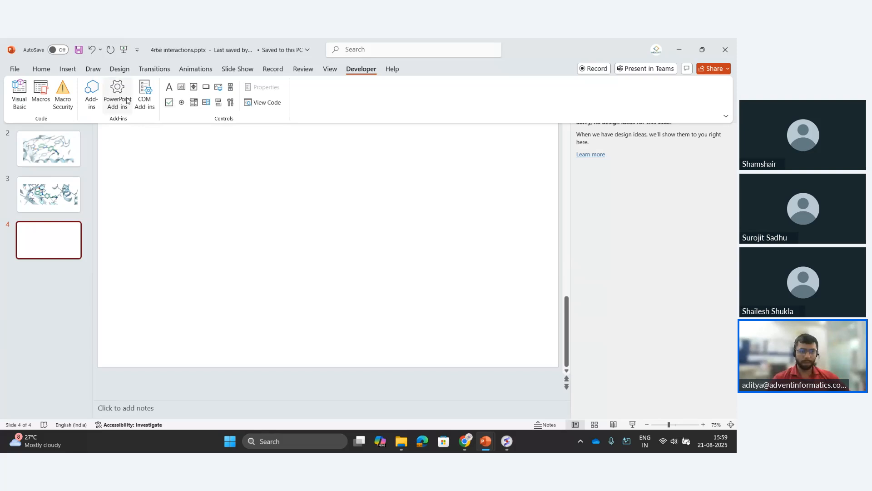
click(231, 102)
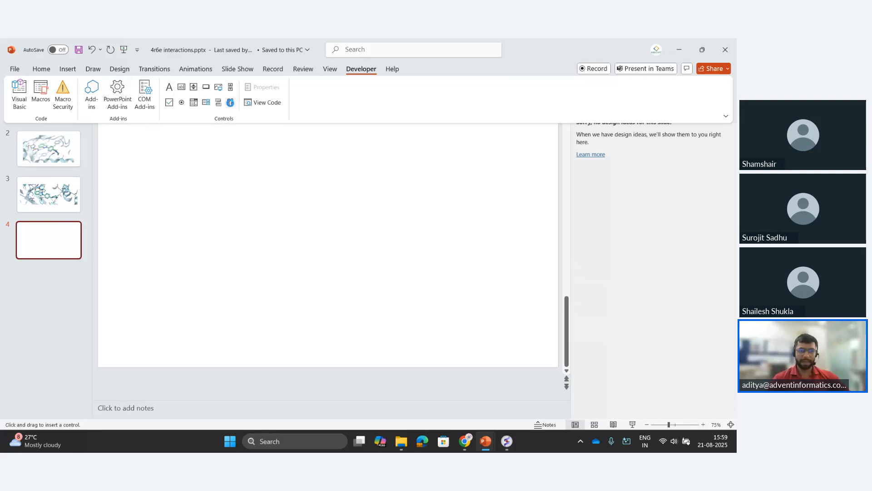
click(396, 299)
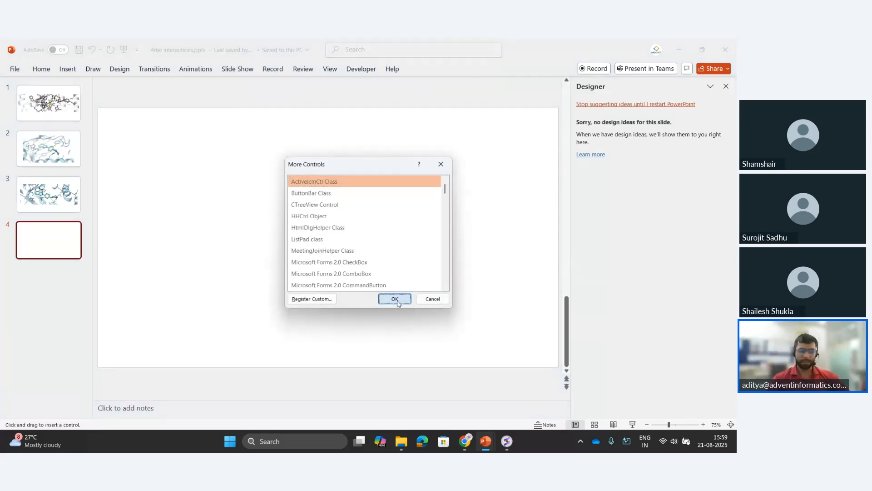
drag(144, 135, 511, 338)
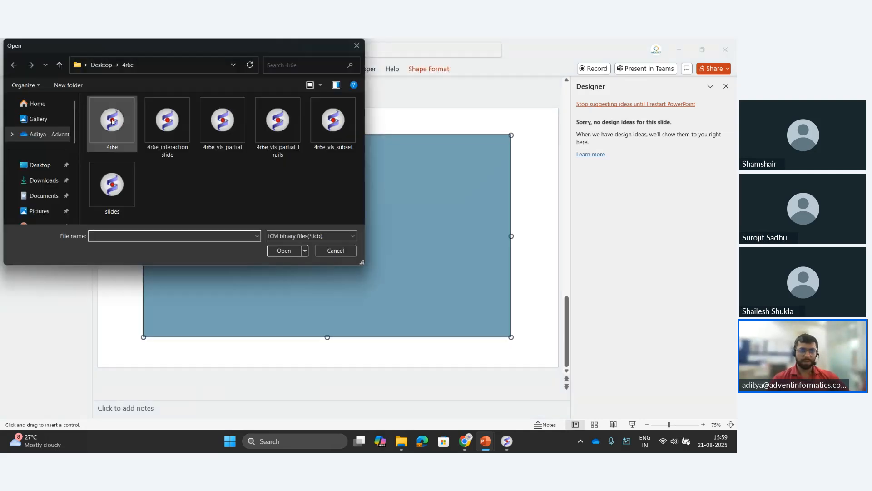
click(158, 142)
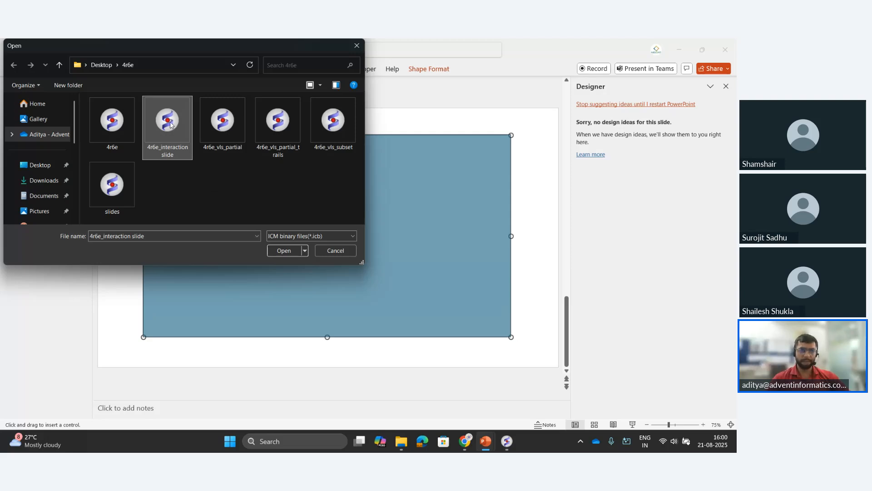
click(285, 251)
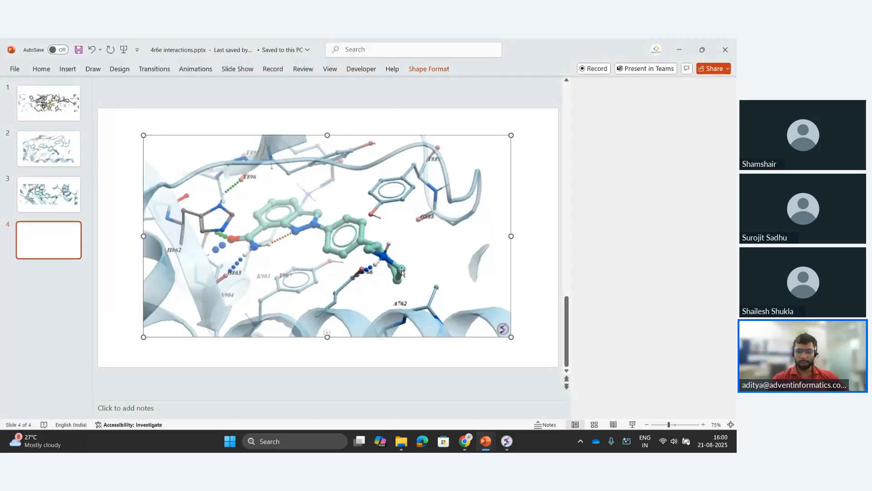
Present slide 4 as a slide show to rotate and examine the embedded 3D complex, and return to ICM
click(632, 425)
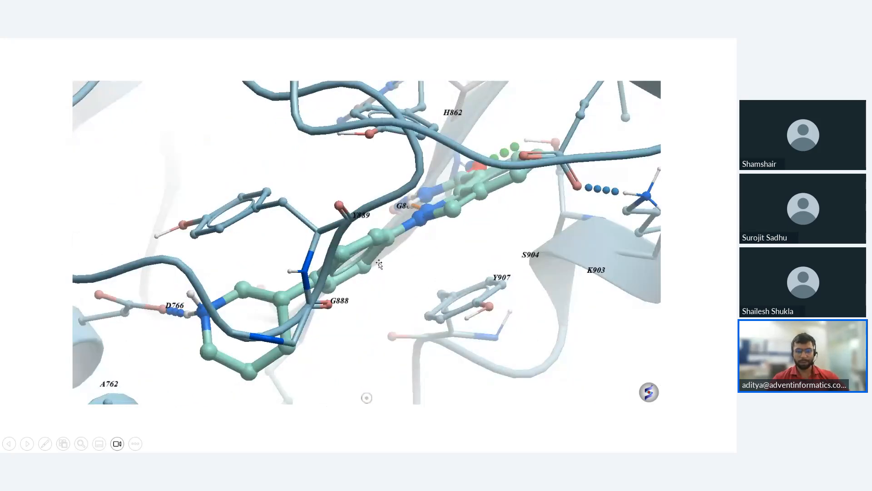
key(Escape)
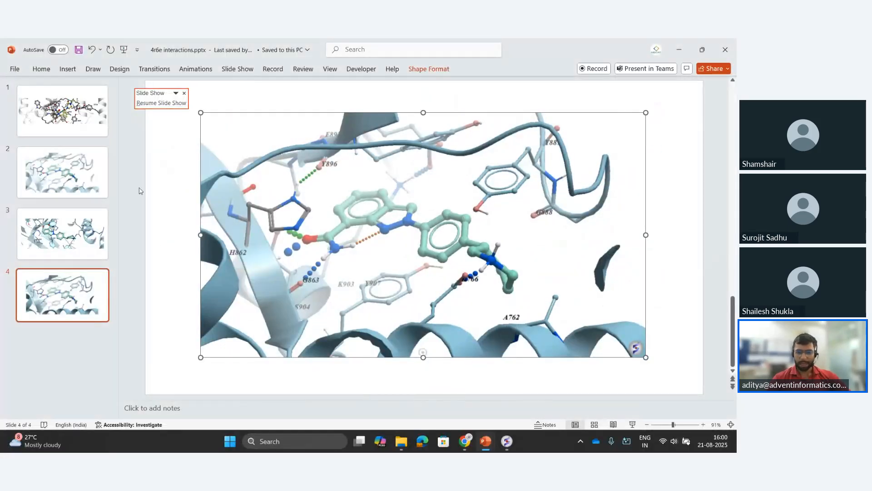
mouse_move(485, 441)
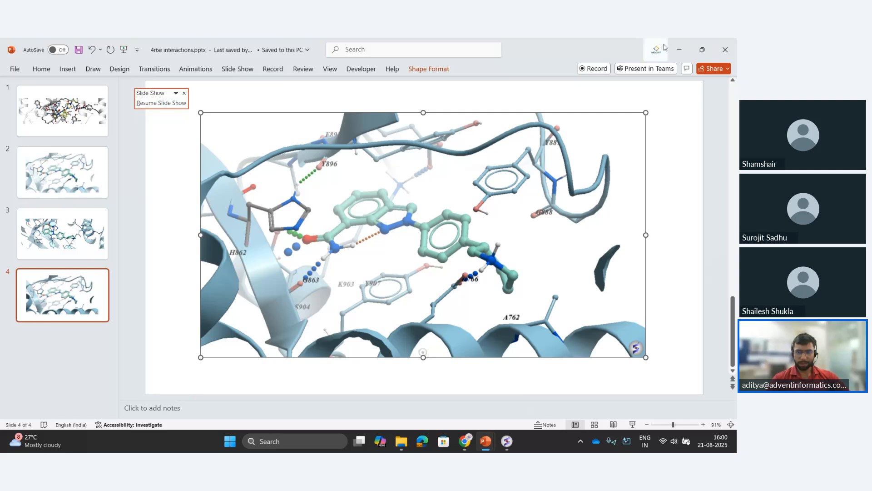
click(680, 49)
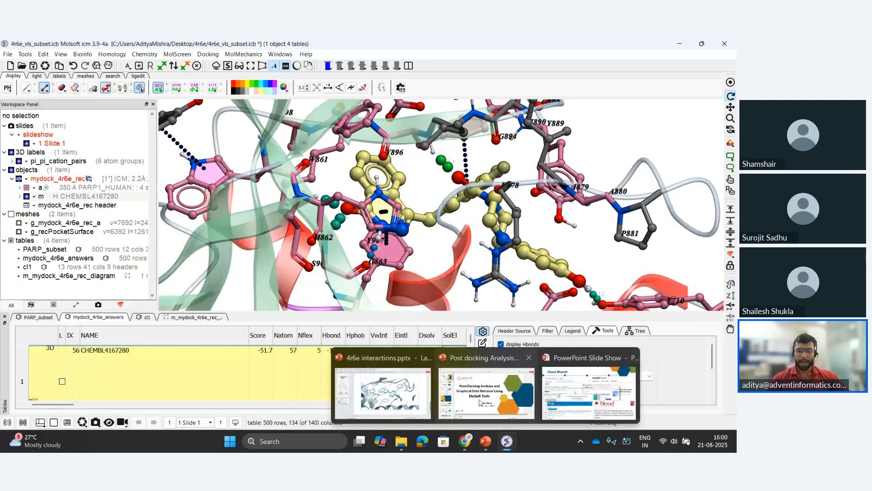
Switch to the Post docking Analysis presentation and run the slide show from slide 34, Common Pitfalls to Avoid
click(480, 402)
scroll(89, 110, down, 6)
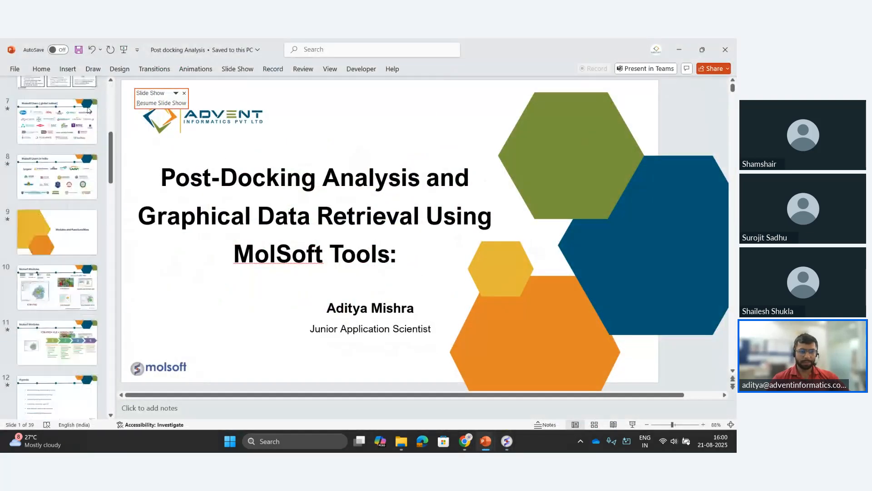
scroll(44, 261, down, 14)
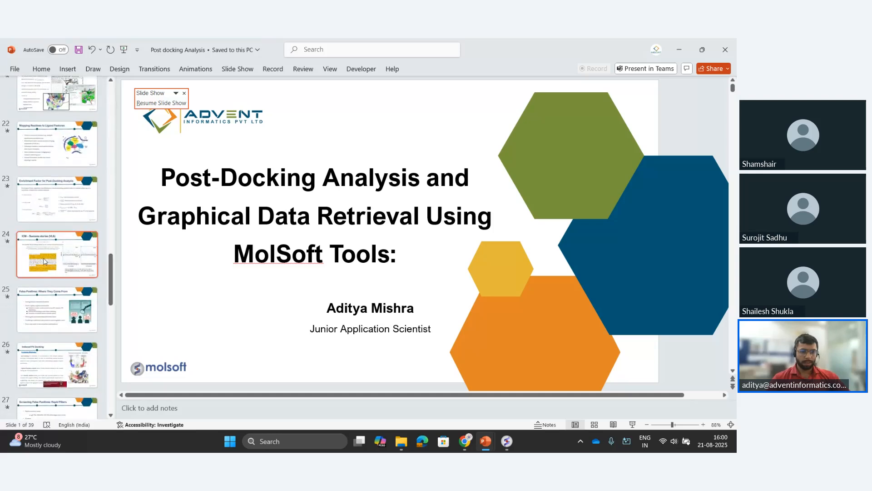
scroll(44, 261, down, 11)
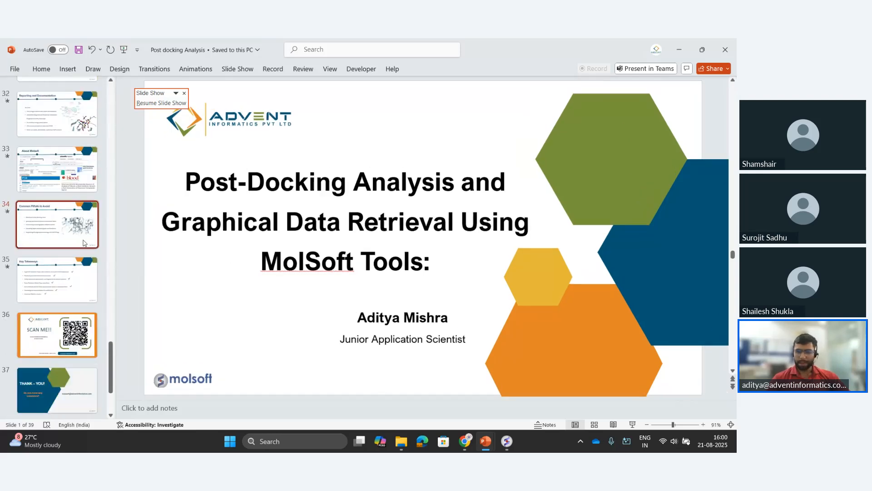
click(633, 425)
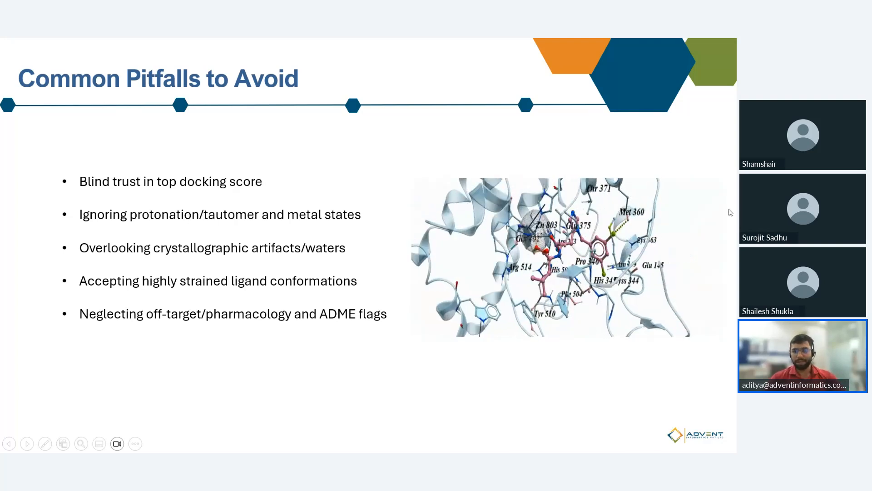
mouse_move(596, 225)
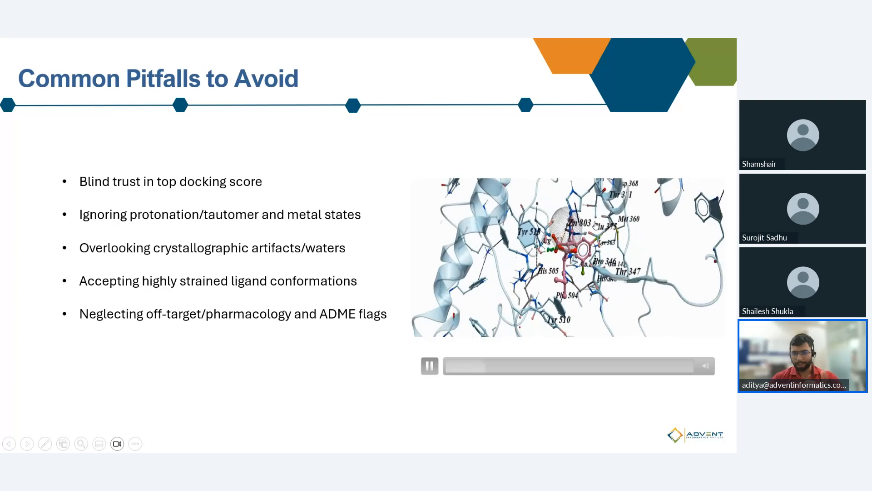